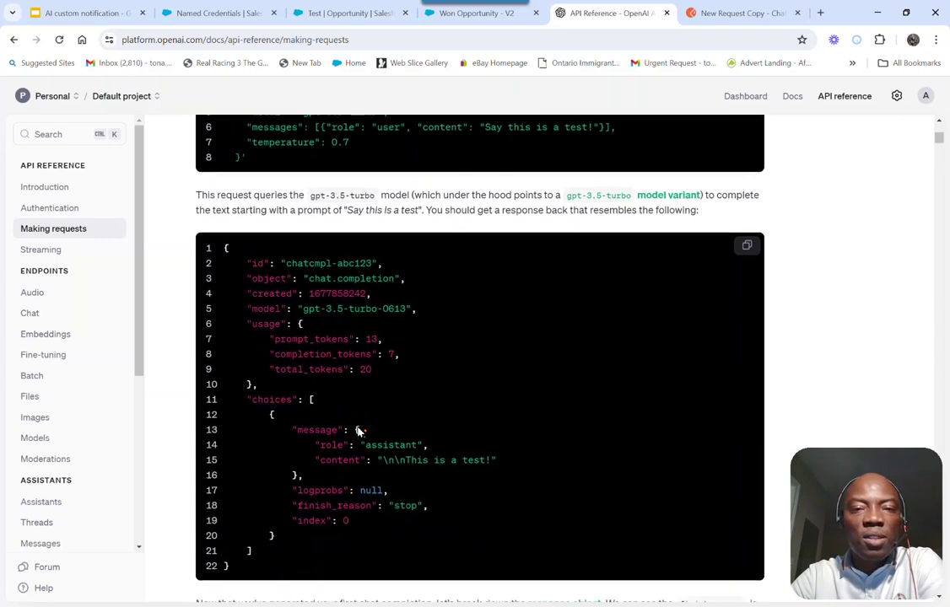
Step: Switch to Postman, send the POST request to the OpenAI chat completions endpoint, and enlarge the request body area
scroll(358, 431, up, 2)
scroll(358, 431, up, 1)
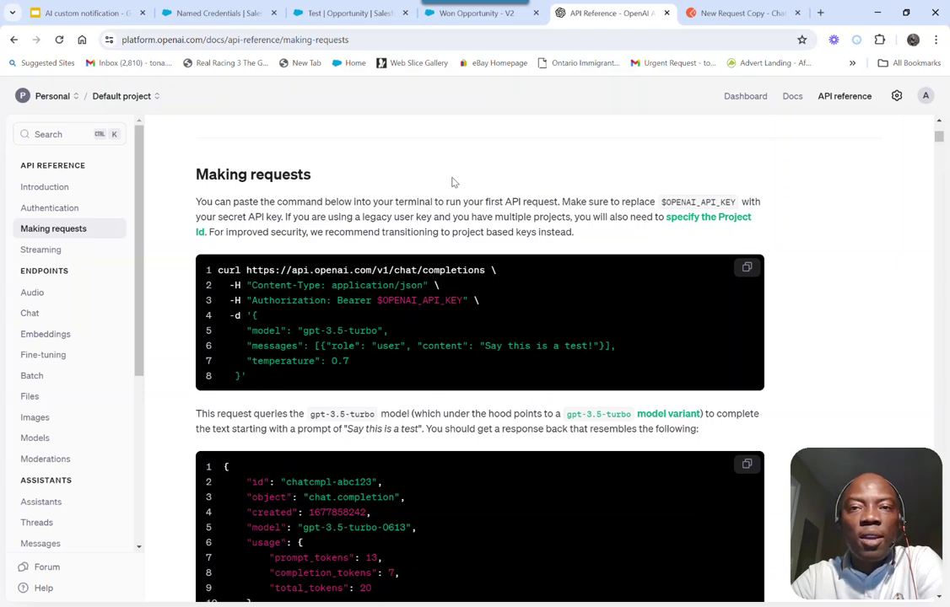
click(732, 13)
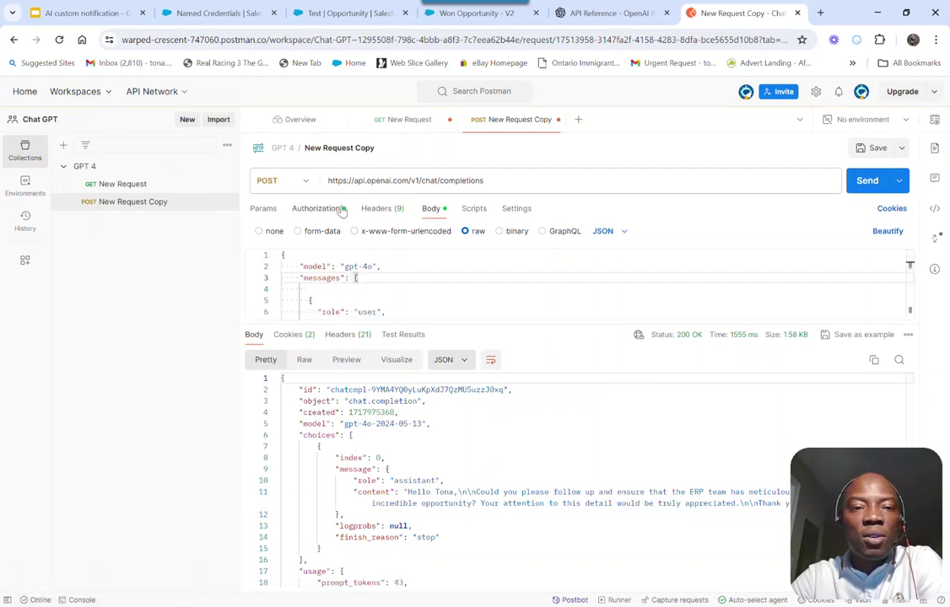
scroll(422, 293, down, 3)
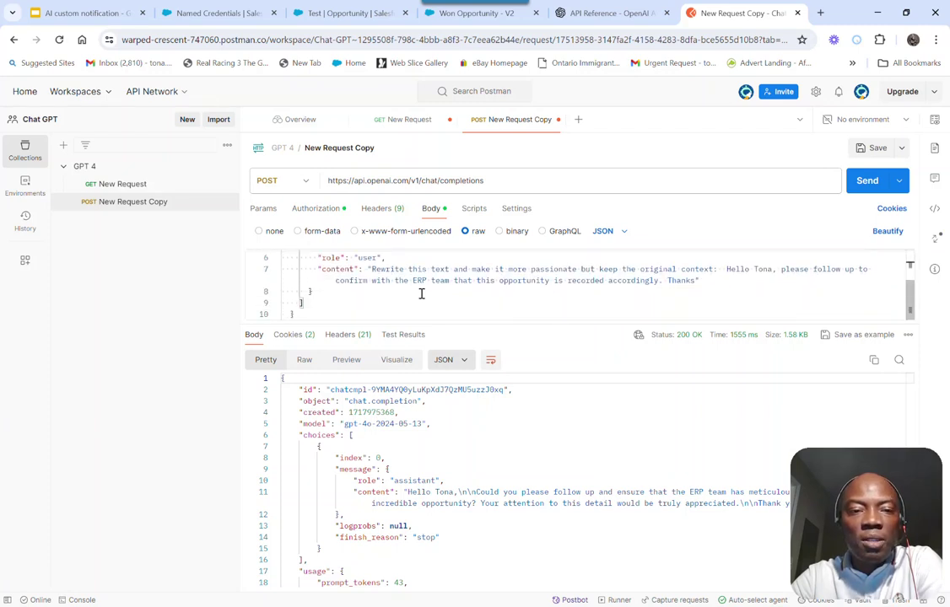
click(867, 183)
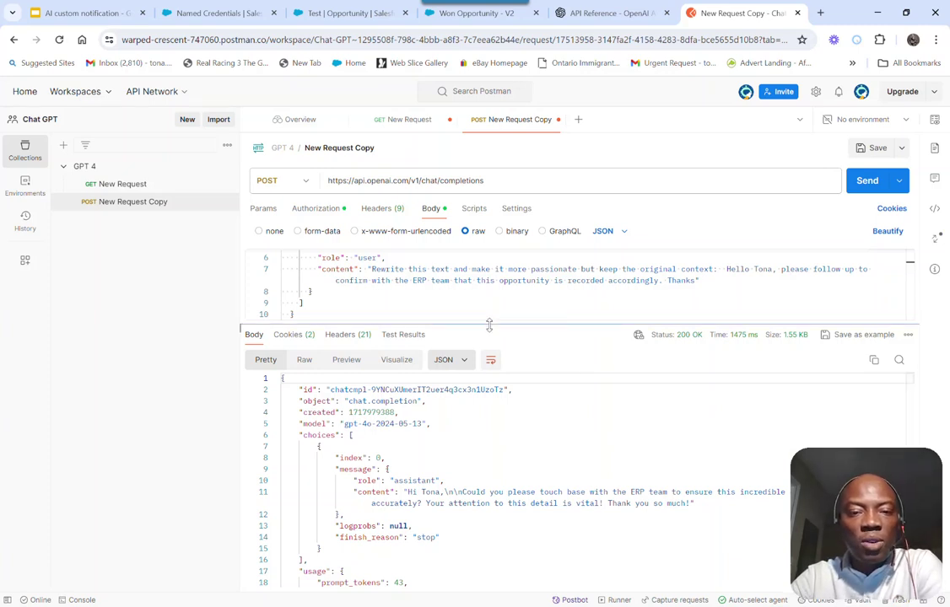
drag(488, 324, 486, 396)
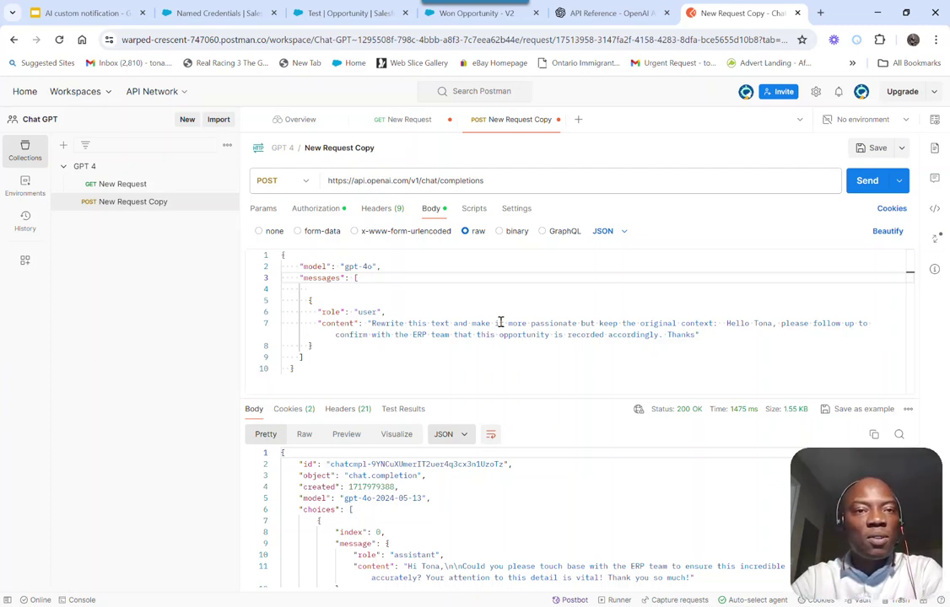
Step: Open the OpenAI Named Credential in Salesforce and compare its URL with the base URL and endpoint path of the Postman request
click(221, 14)
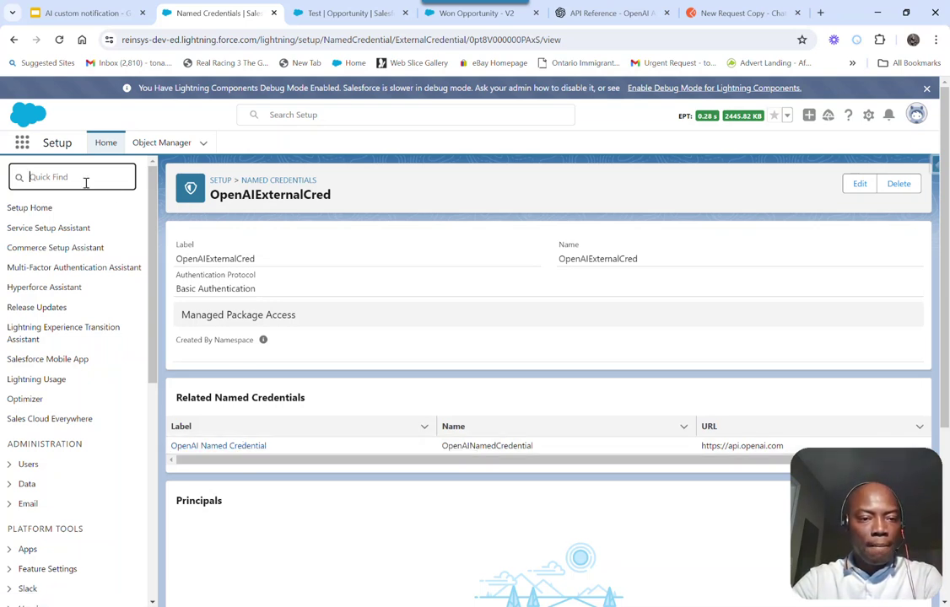
click(240, 447)
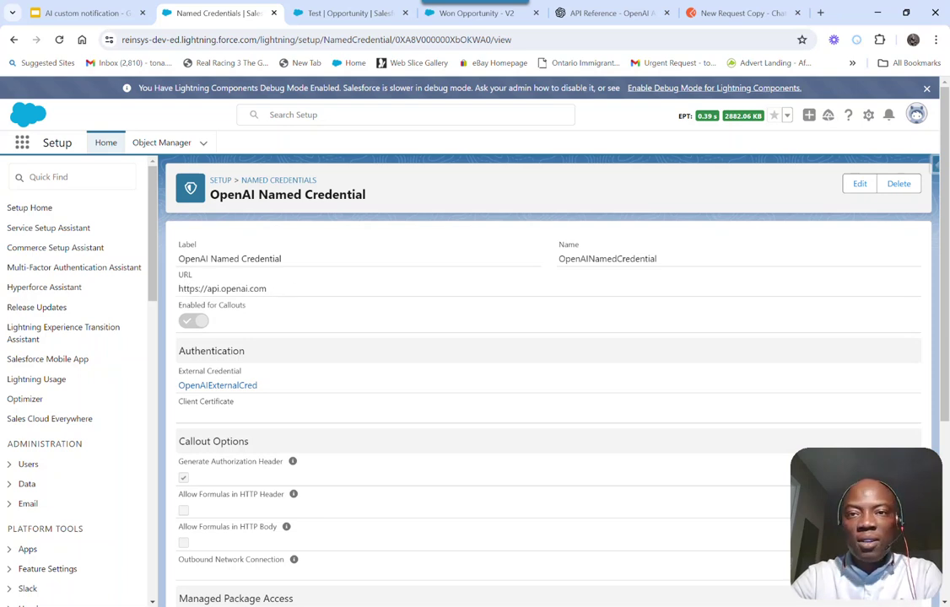
click(717, 12)
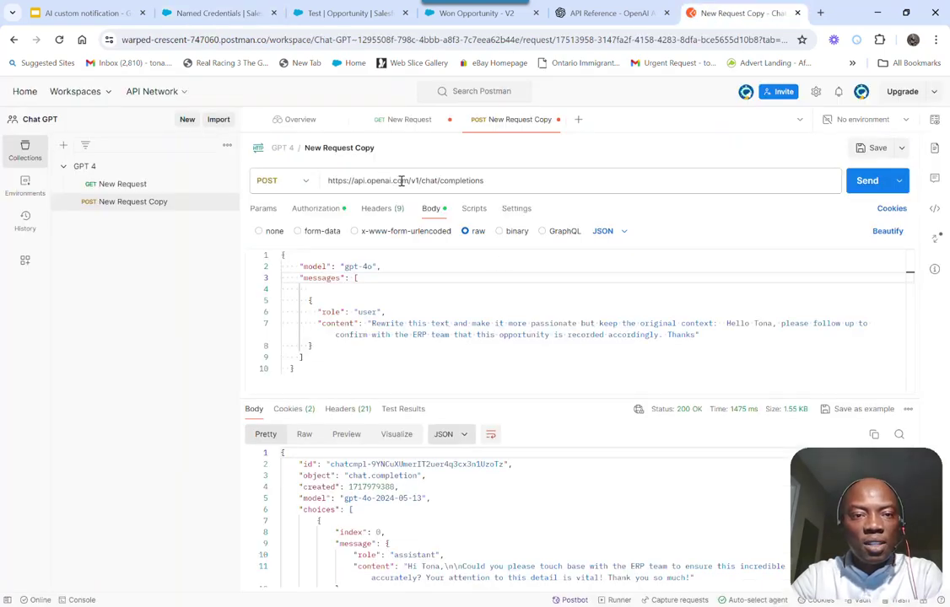
drag(484, 180, 410, 180)
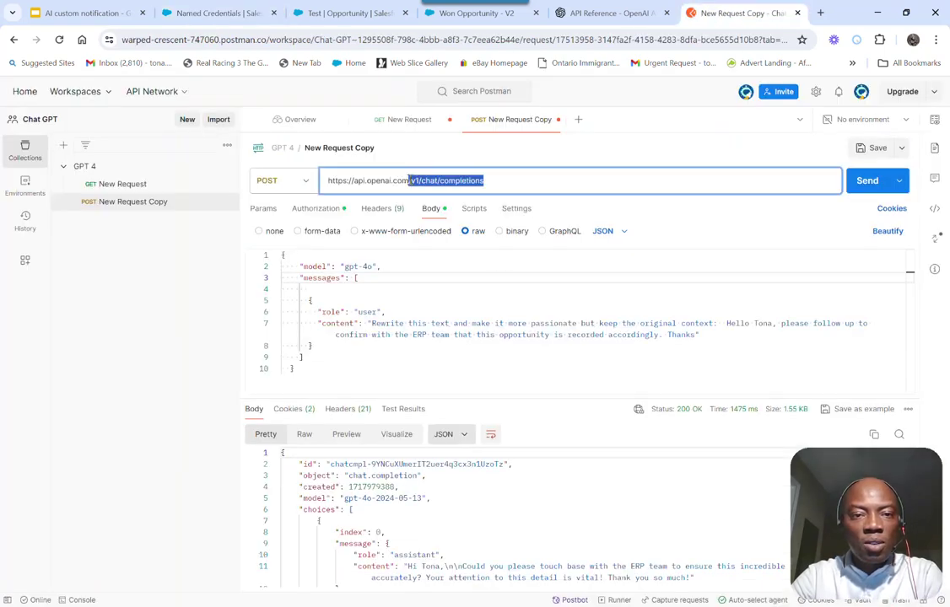
click(410, 180)
drag(409, 181, 307, 186)
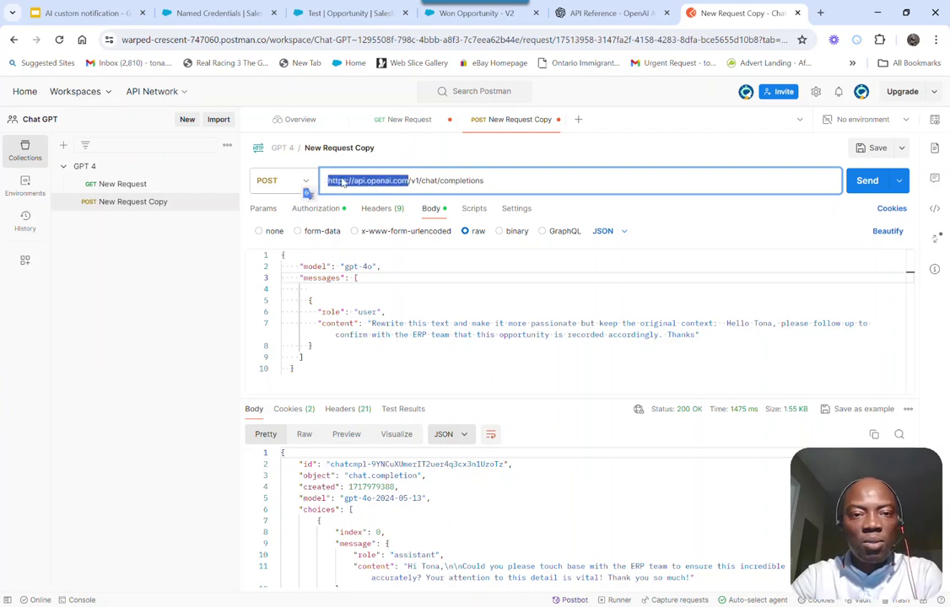
click(410, 181)
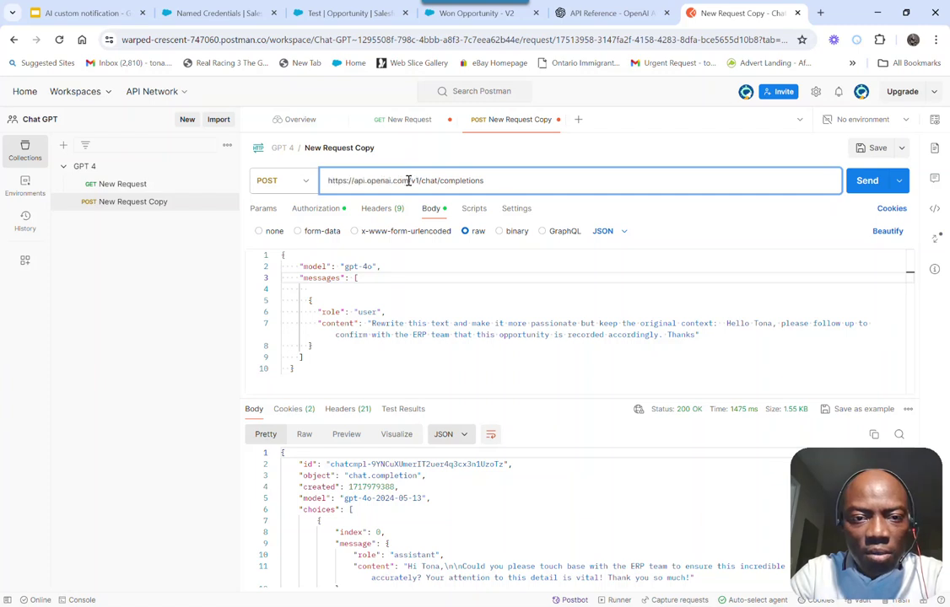
drag(410, 180, 498, 180)
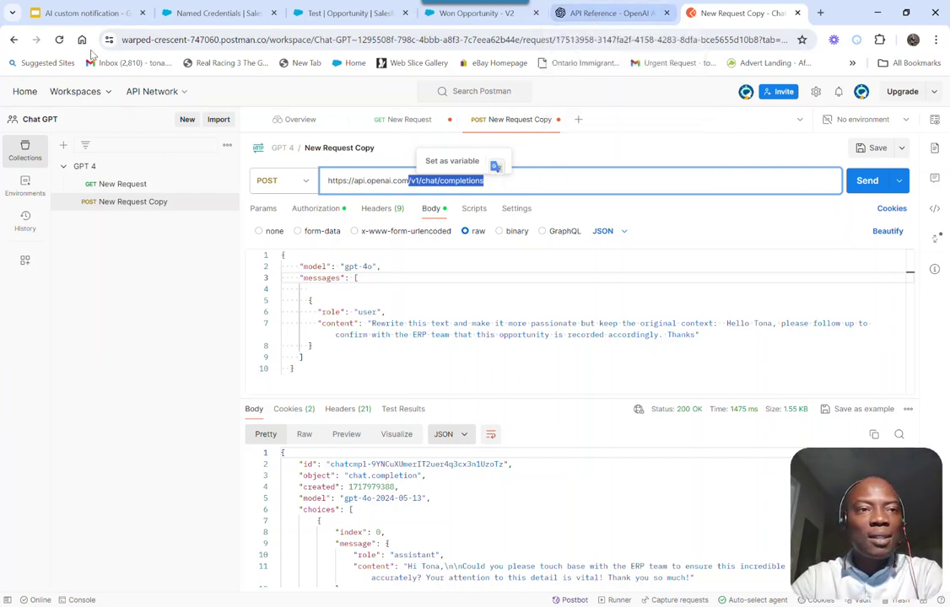
Step: In Salesforce, create a principal named OpenPrincipal for OpenAIExternalCred with identity type Named Principal, entering the account username and password
click(235, 16)
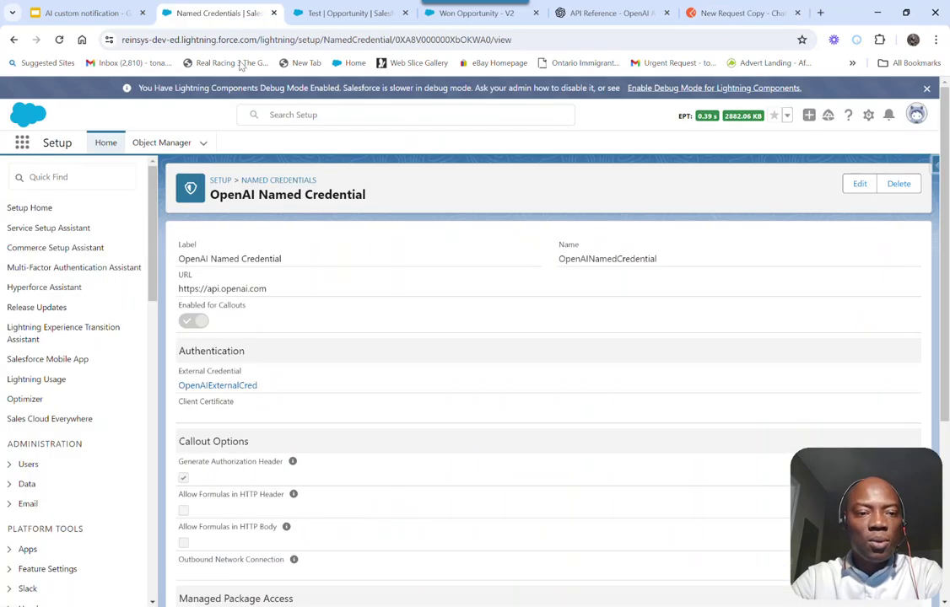
click(221, 385)
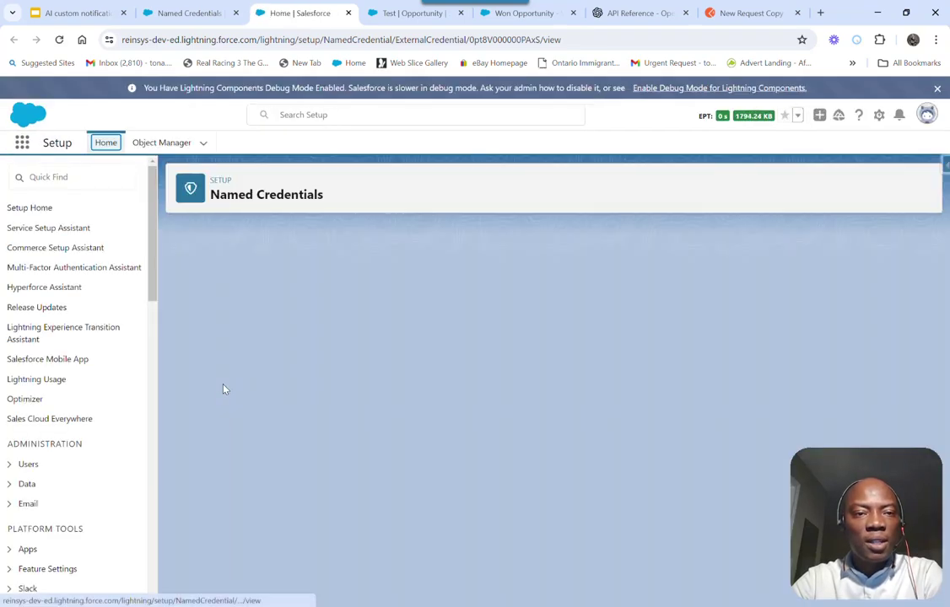
scroll(425, 365, down, 1)
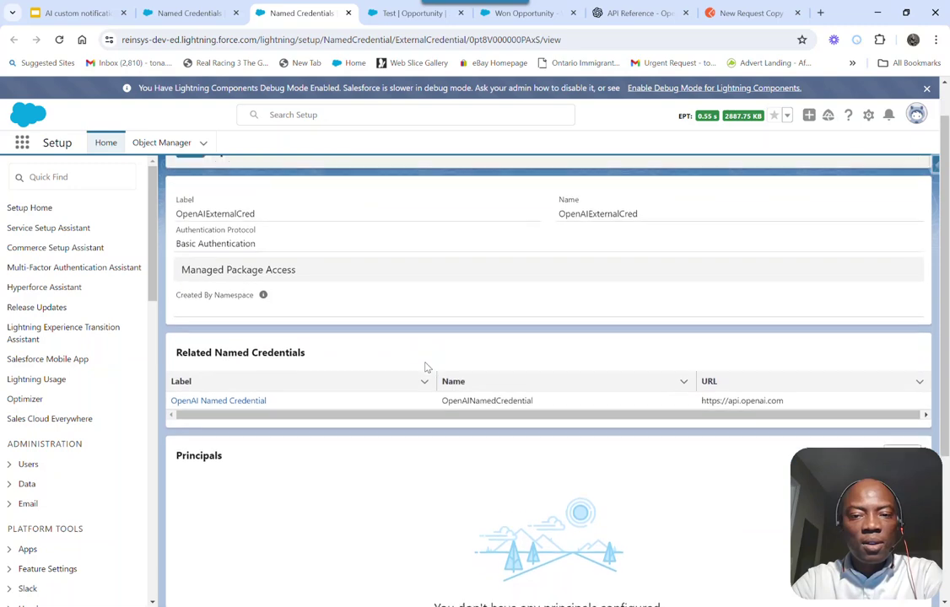
scroll(475, 337, down, 1)
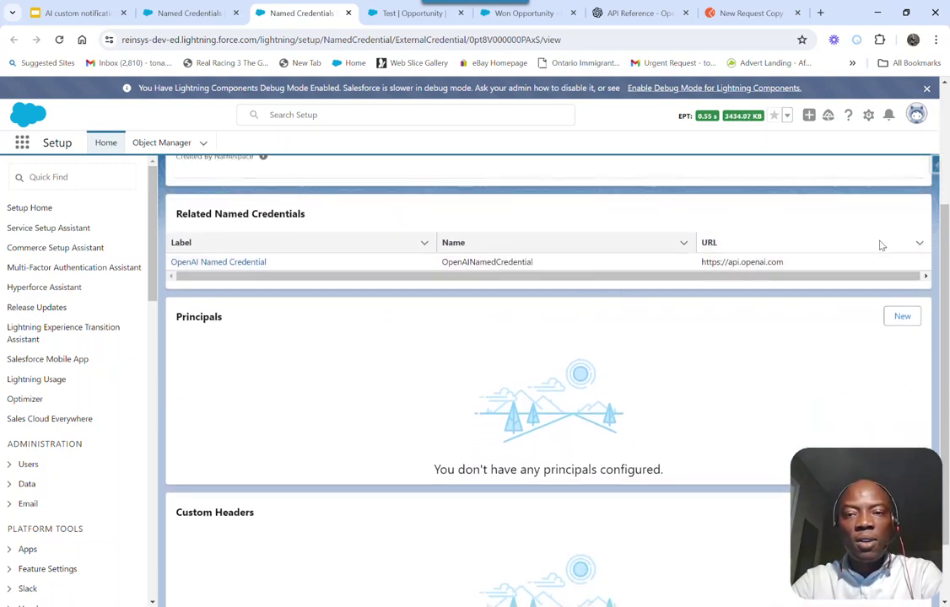
click(899, 318)
click(295, 333)
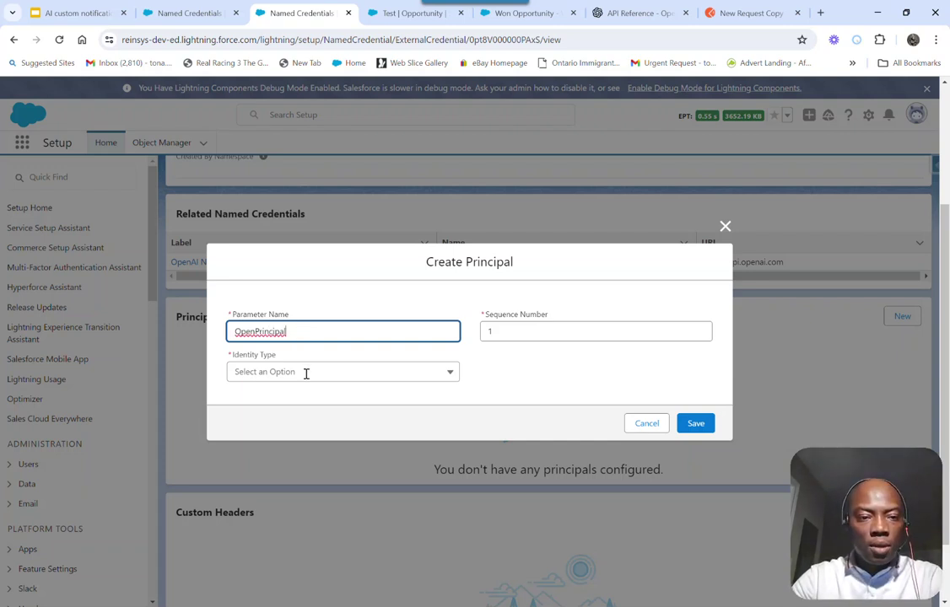
click(306, 372)
click(271, 396)
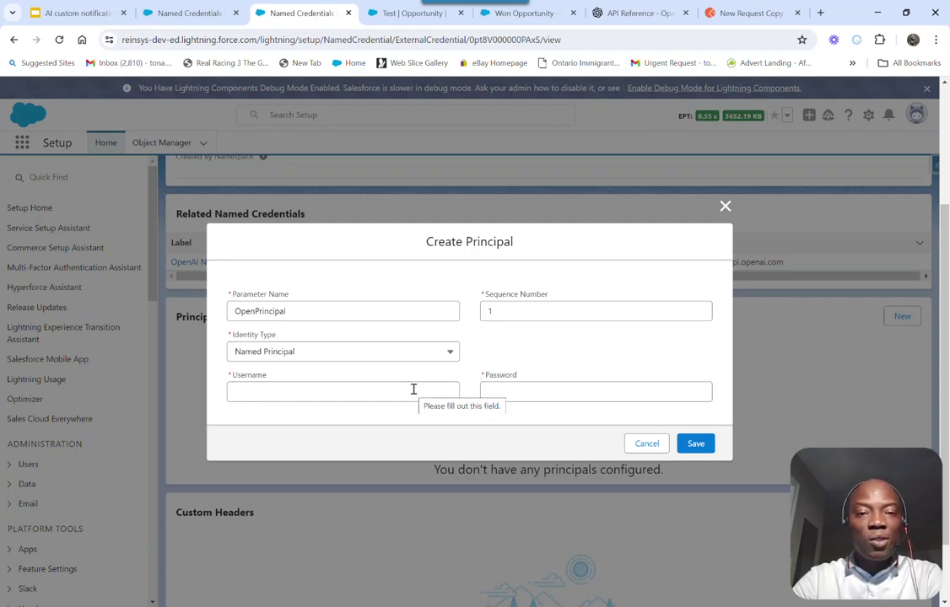
click(532, 389)
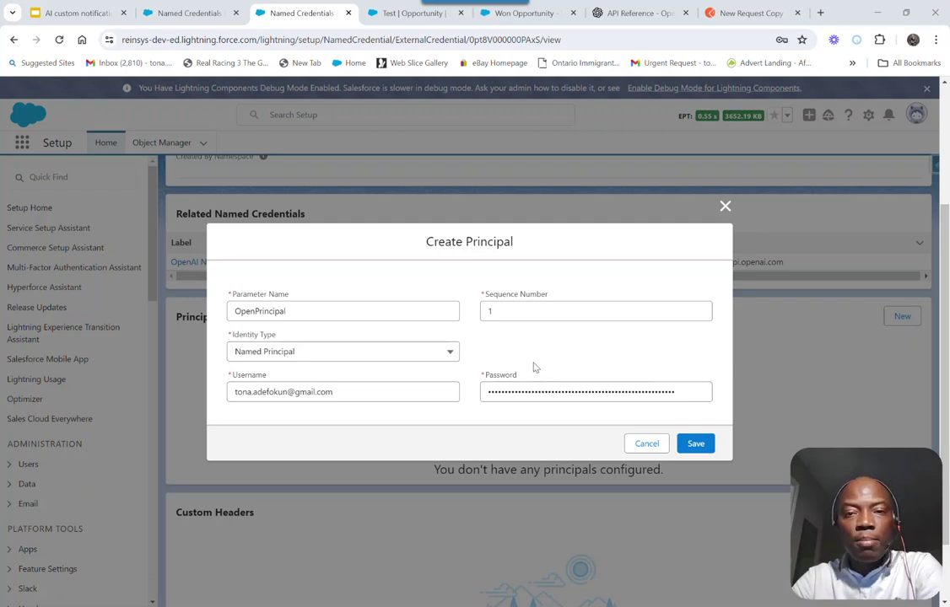
click(697, 445)
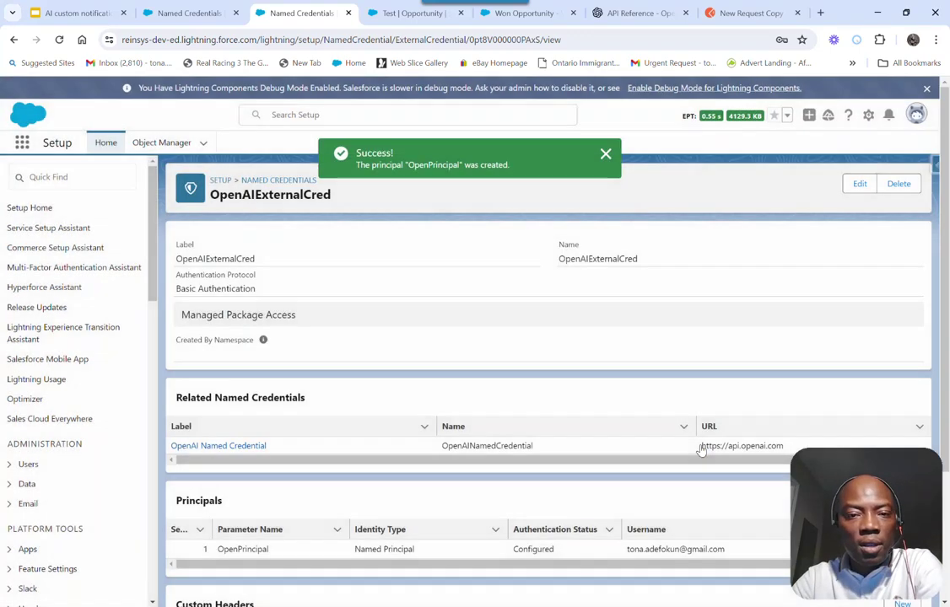
Step: Find the permission sets in Setup and open the External Credential Principal Access settings of APIValidations
scroll(628, 405, down, 1)
scroll(625, 404, down, 1)
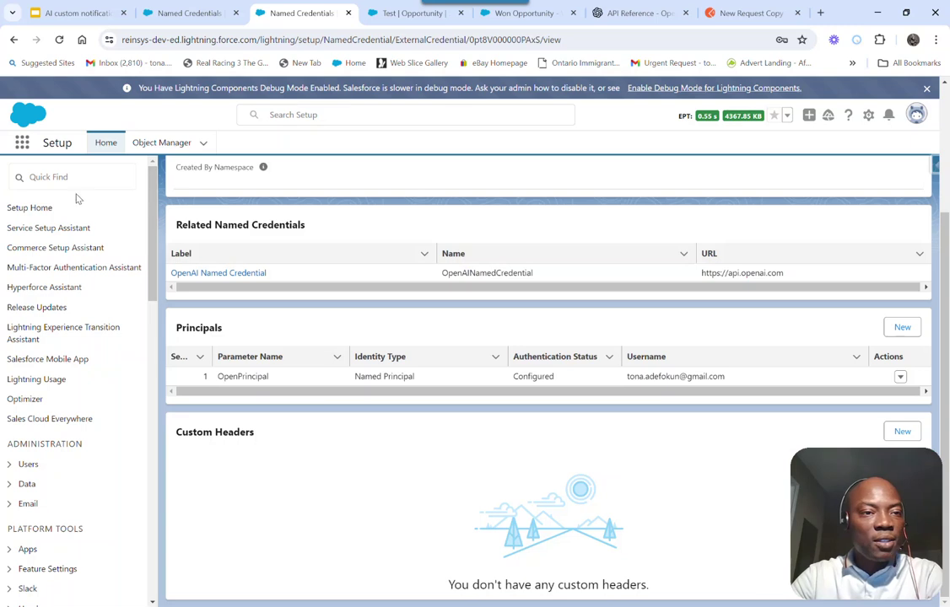
click(94, 175)
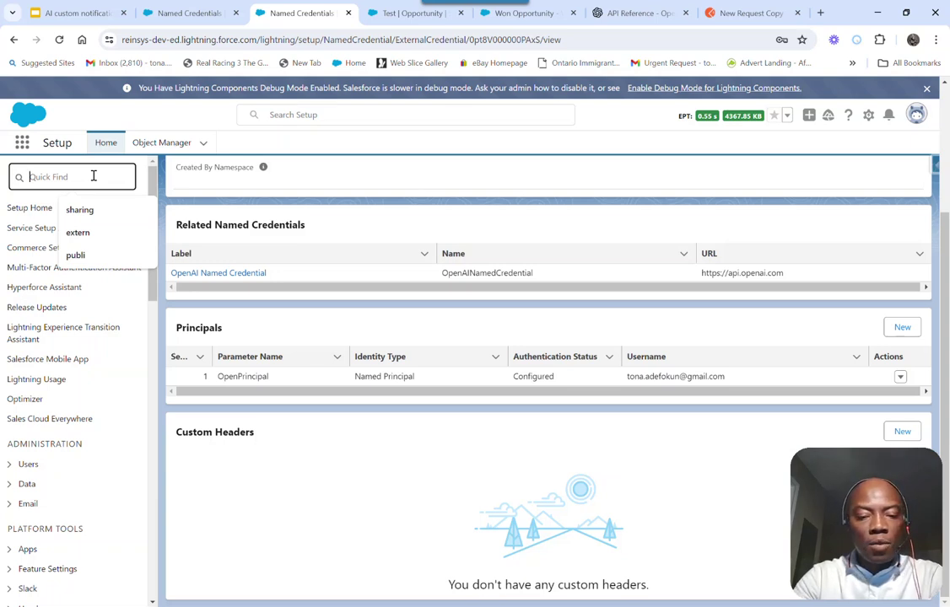
text(perm)
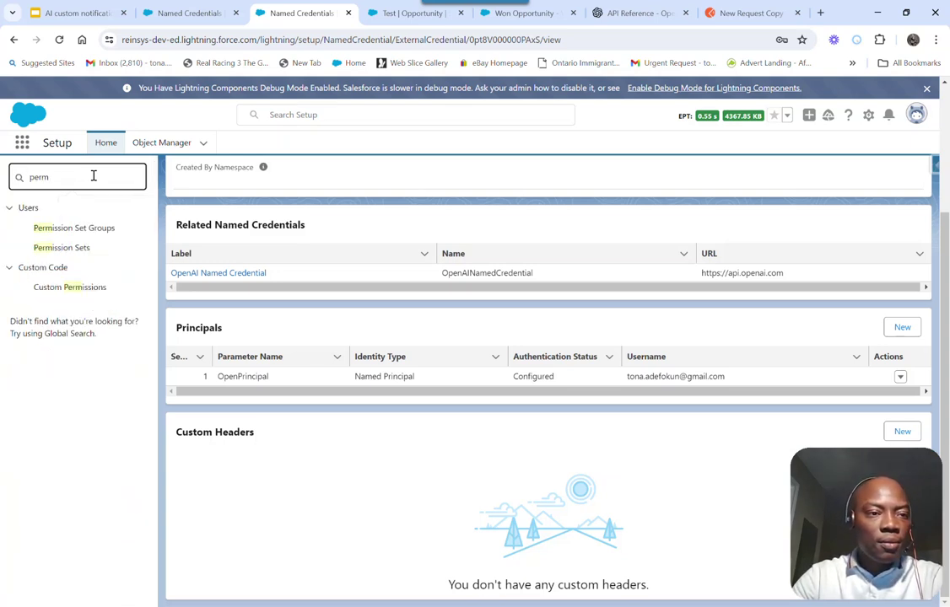
click(71, 252)
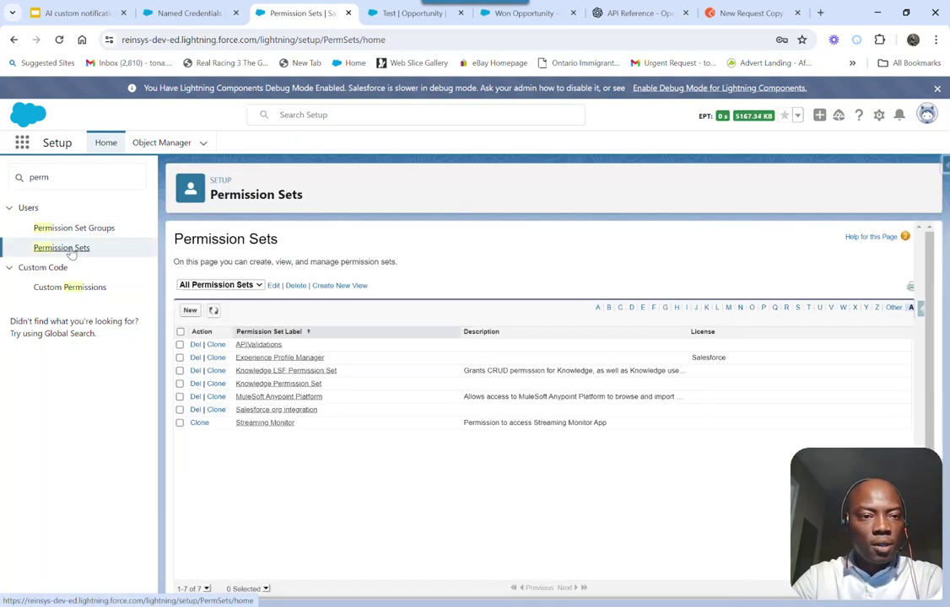
click(253, 346)
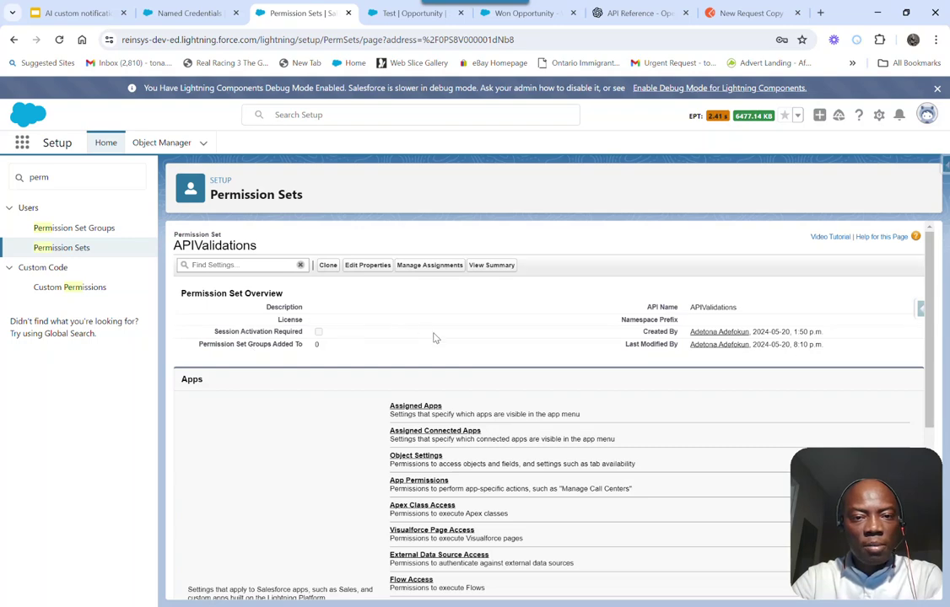
scroll(434, 337, down, 2)
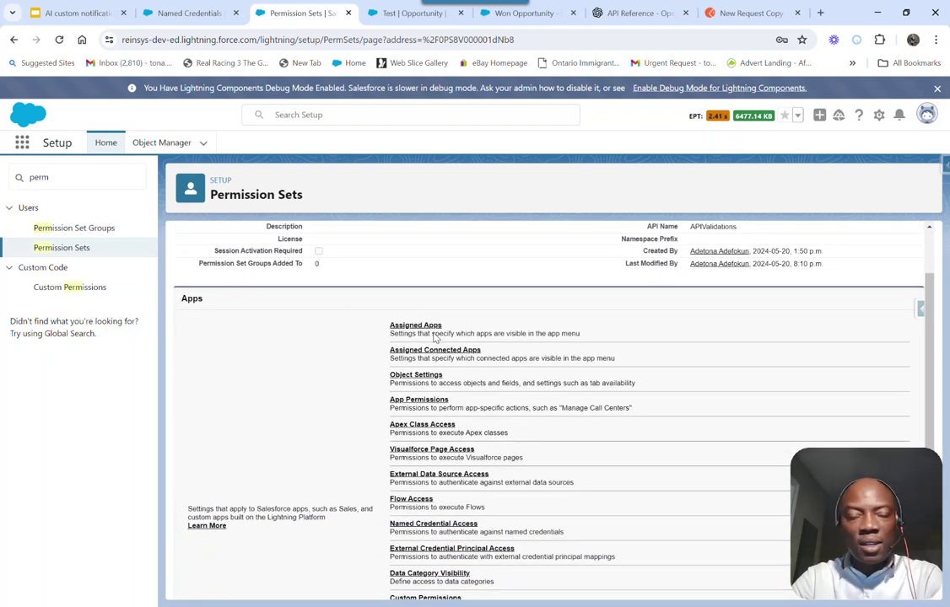
scroll(434, 338, down, 2)
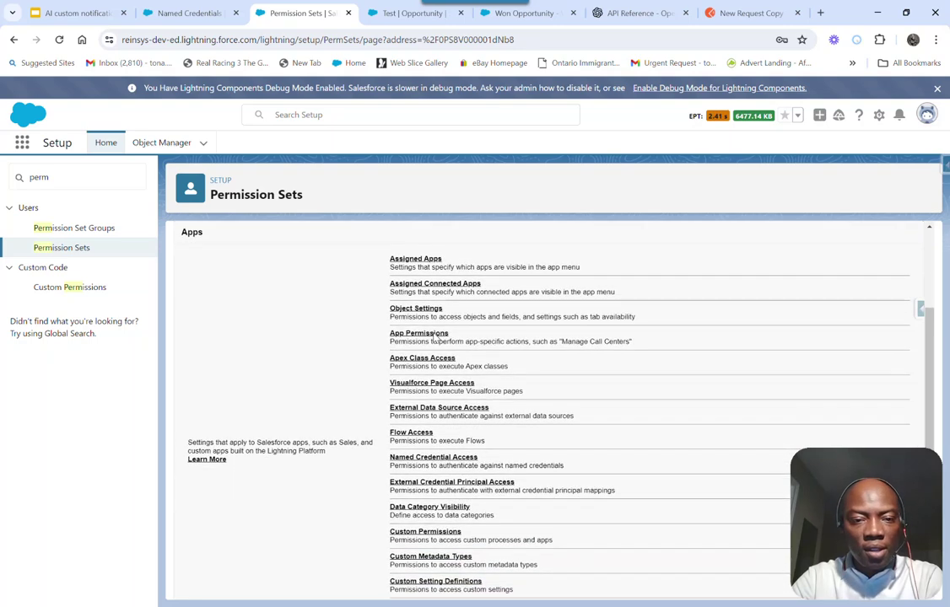
click(427, 486)
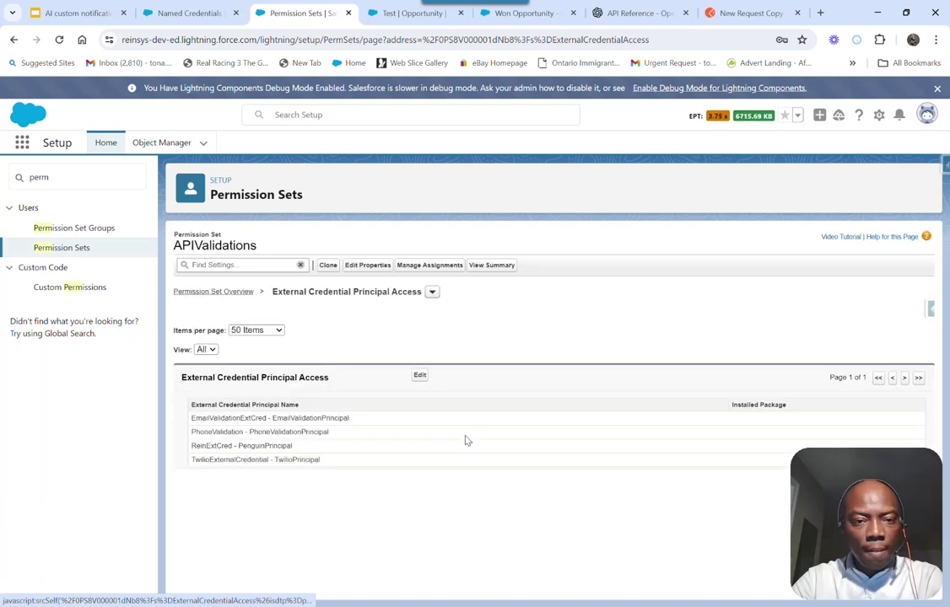
Step: Enable the OpenAIExternalCred - OpenPrincipal principal for the APIValidations permission set and save the change
click(419, 376)
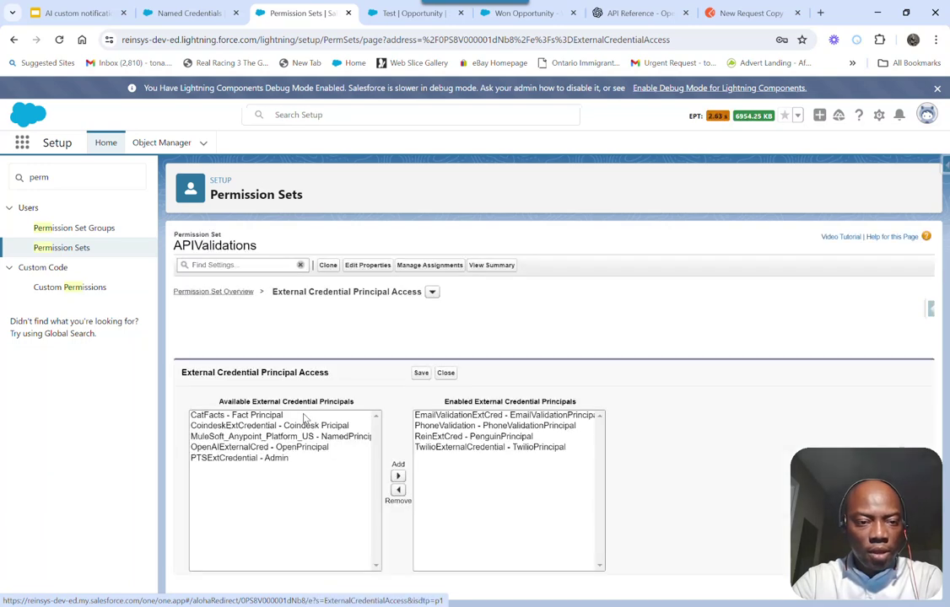
click(215, 448)
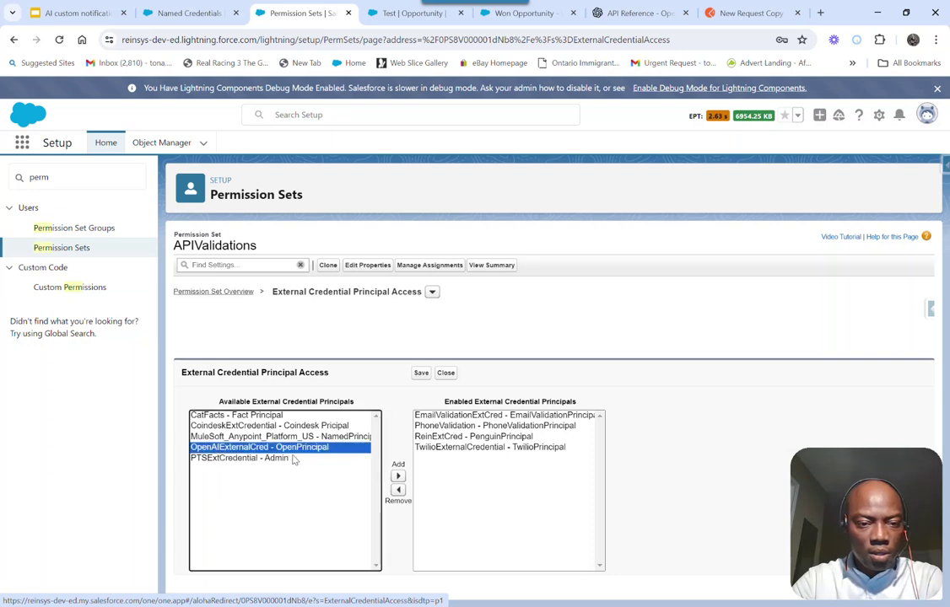
click(398, 477)
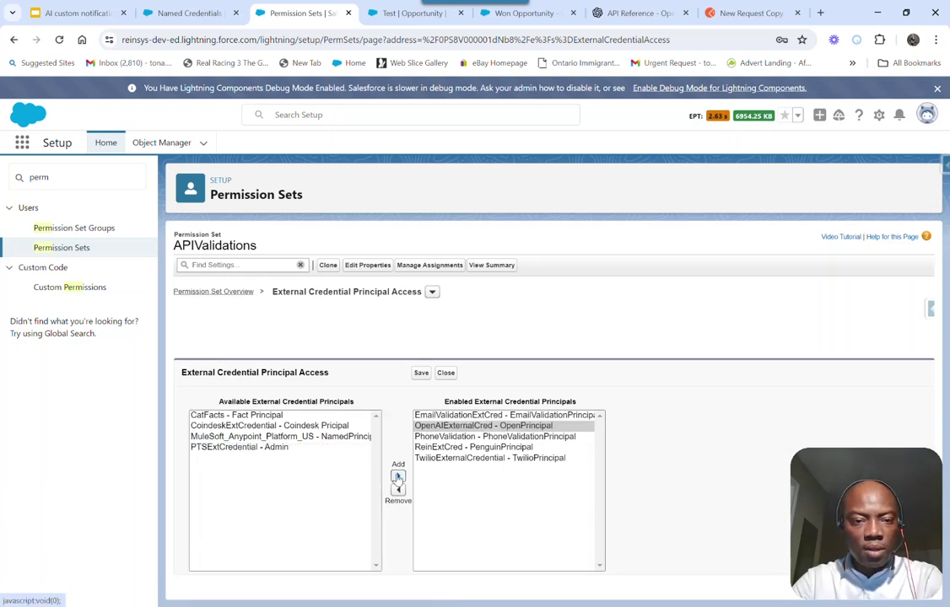
click(420, 373)
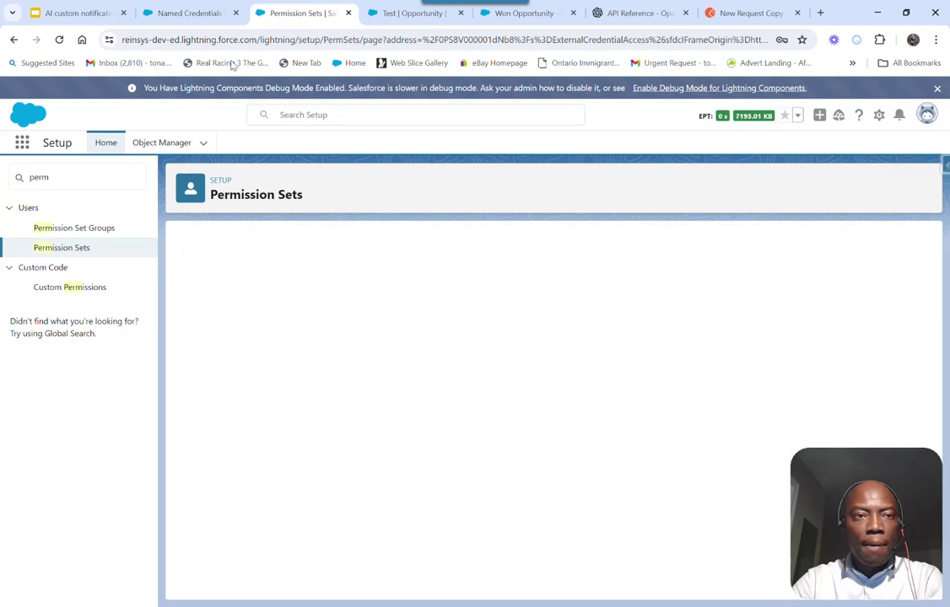
Step: Return to the OpenAI Named Credential, open its external credential OpenAIExternalCred and review the principals and custom headers
click(190, 13)
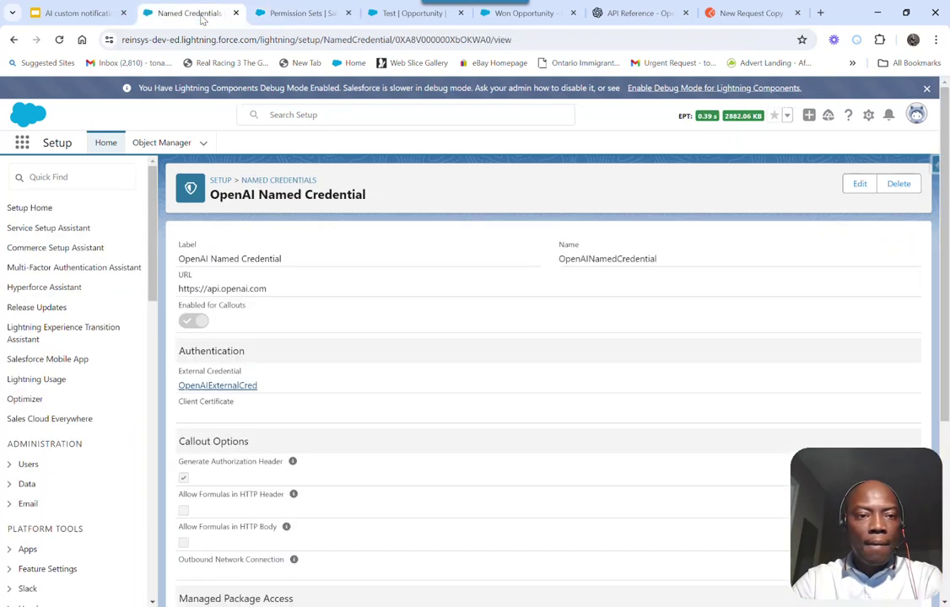
click(213, 385)
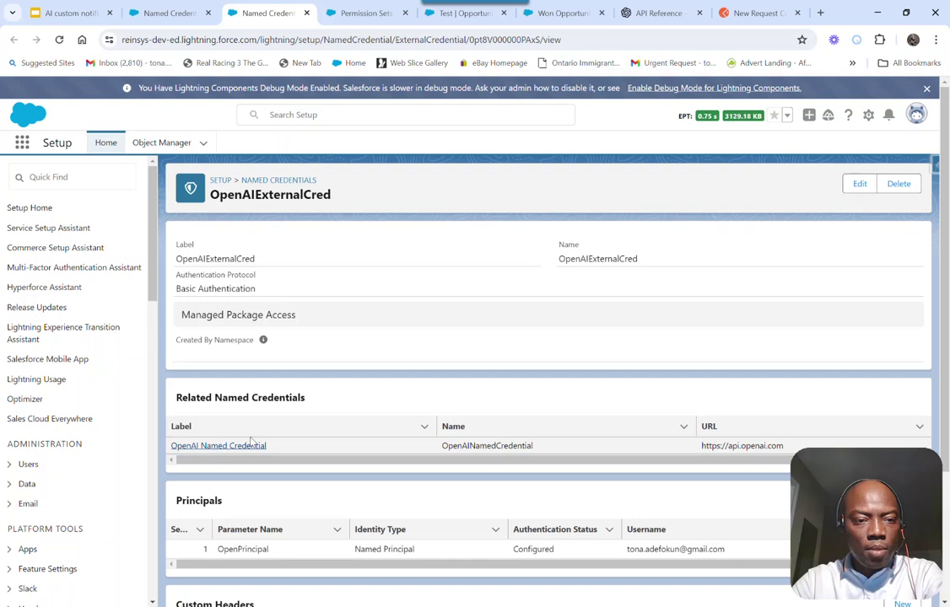
scroll(285, 432, down, 2)
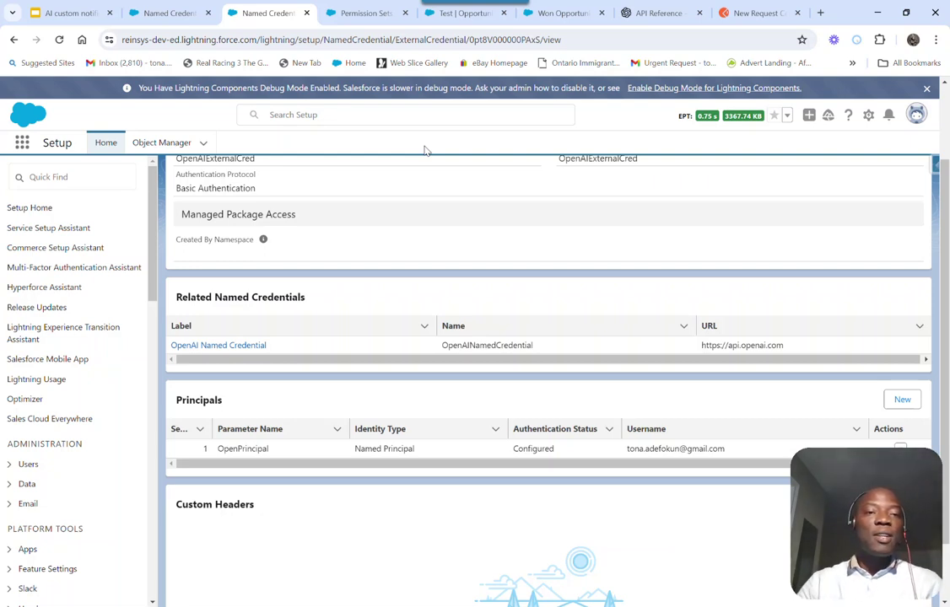
Step: Find the flows in Setup, searching for "flow", and switch to the Won Opportunity flow in Flow Builder
click(66, 177)
text(flow)
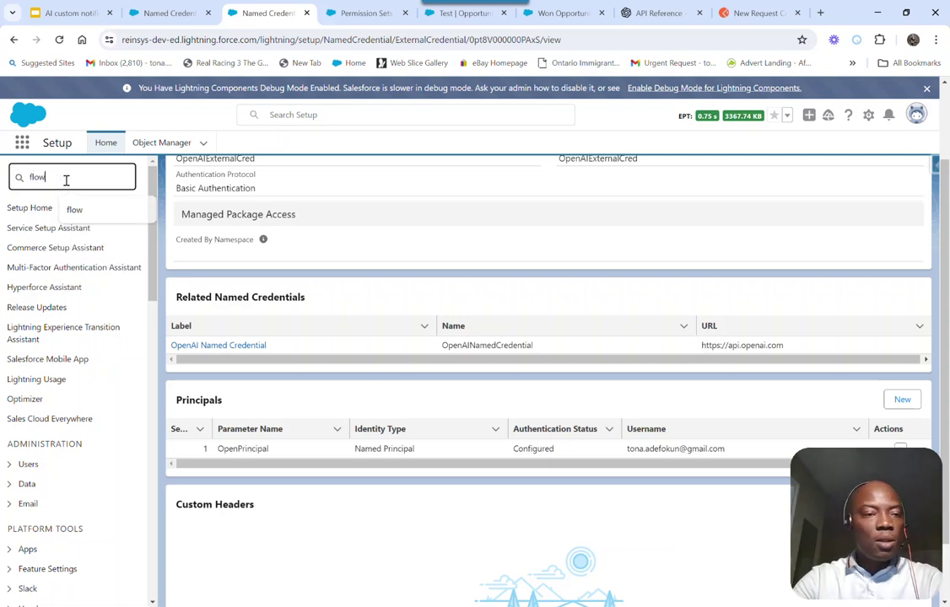
click(45, 309)
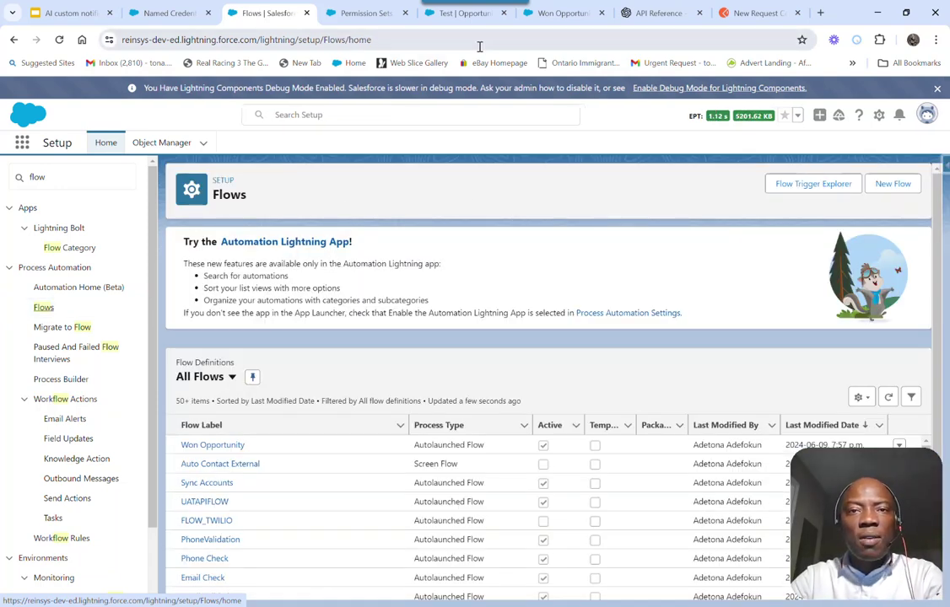
click(473, 15)
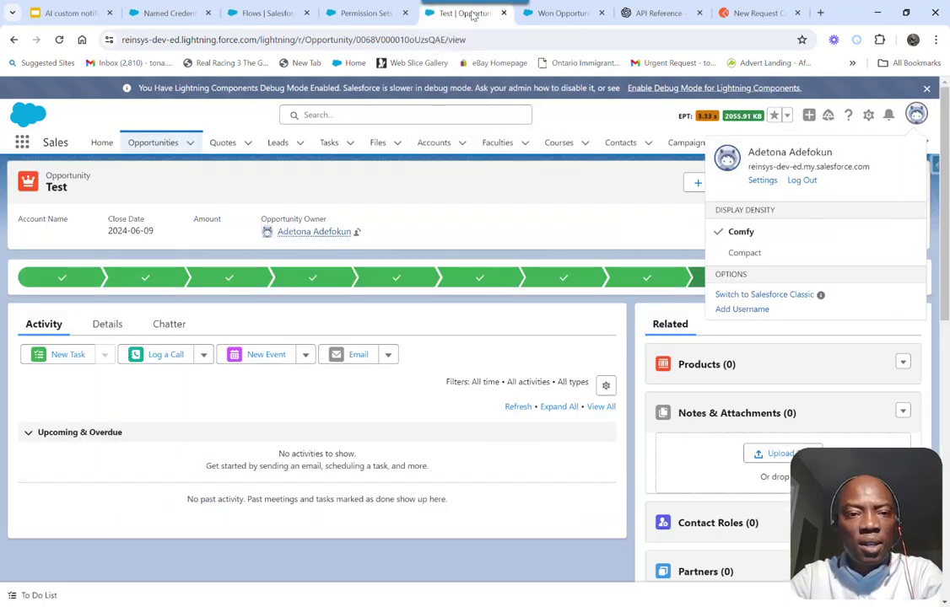
click(563, 15)
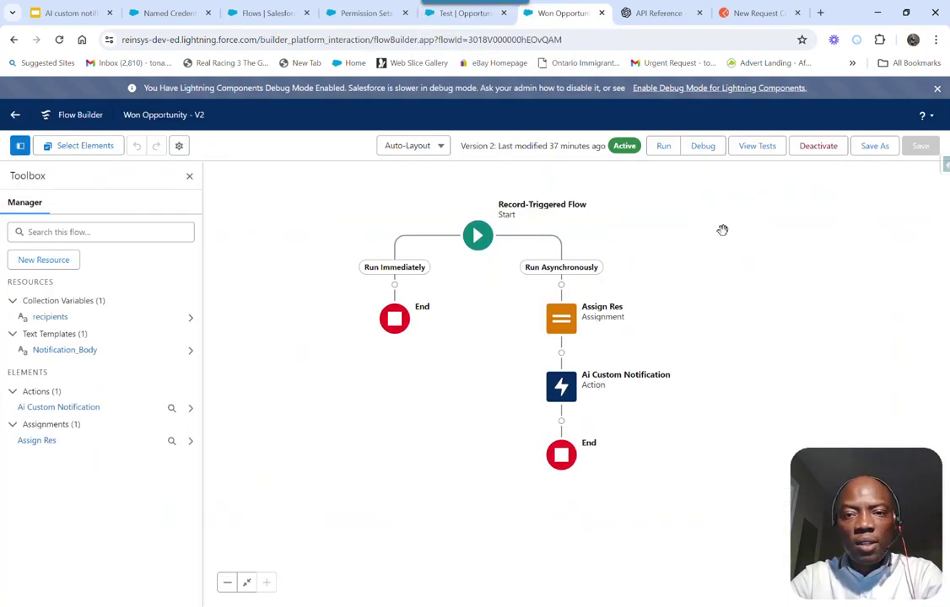
drag(723, 232, 631, 251)
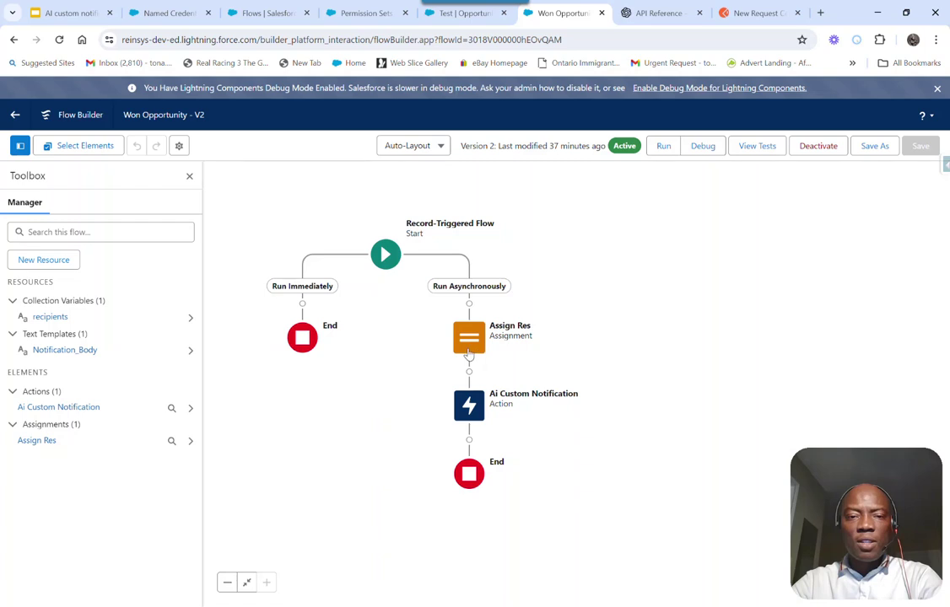
drag(541, 365, 609, 323)
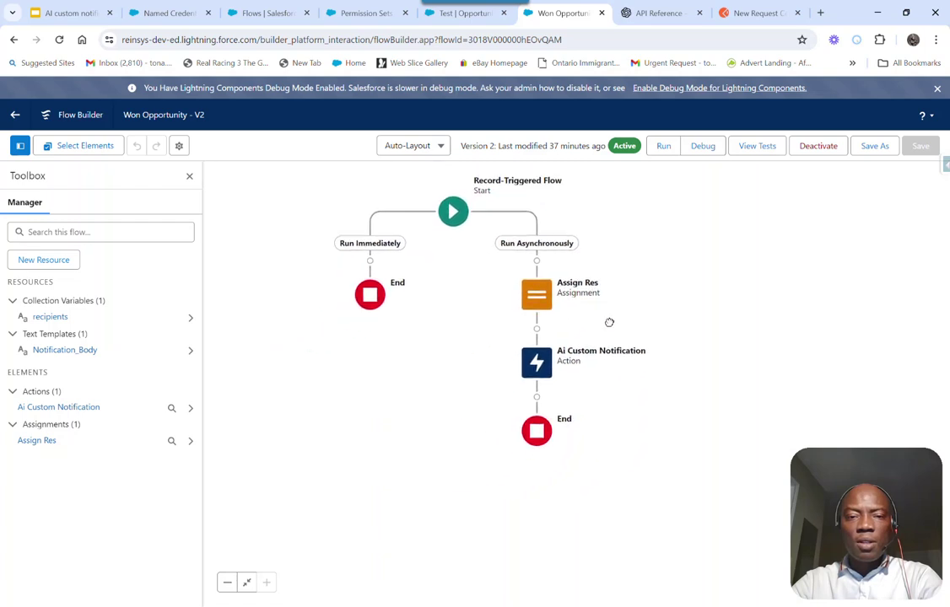
Step: Add an Action element between Assign Res and Ai Custom Notification on the asynchronous path and start a new HTTP callout for it
click(537, 329)
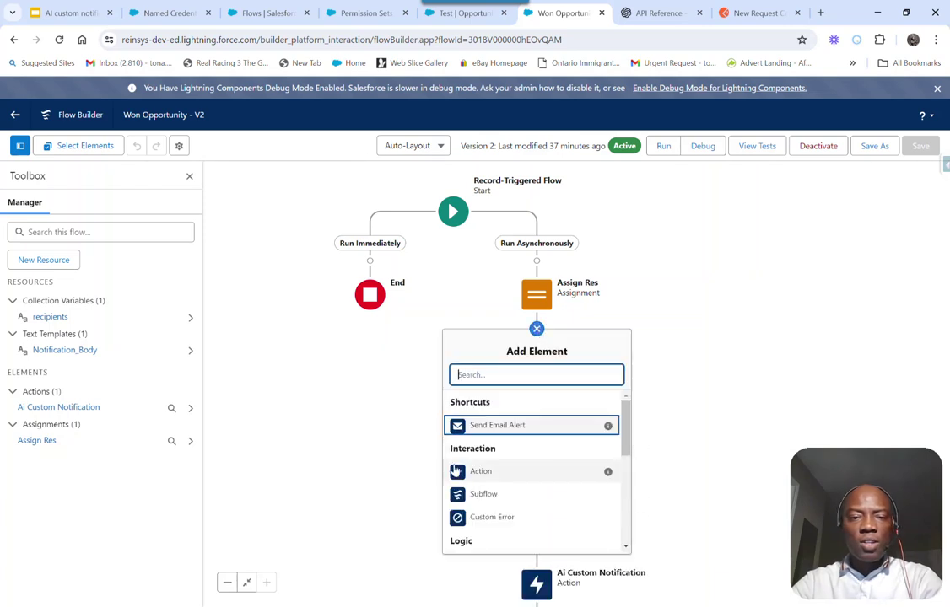
click(479, 472)
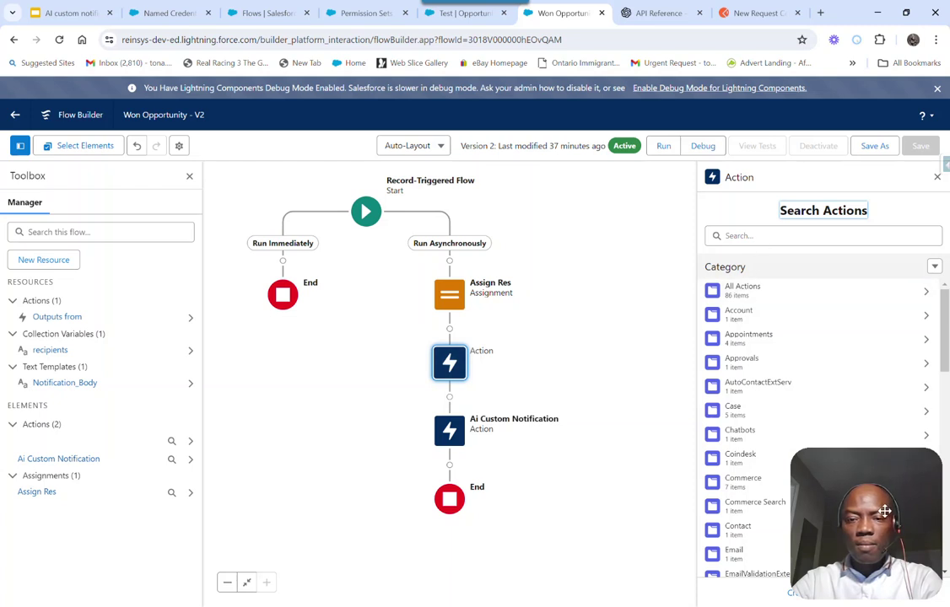
click(735, 234)
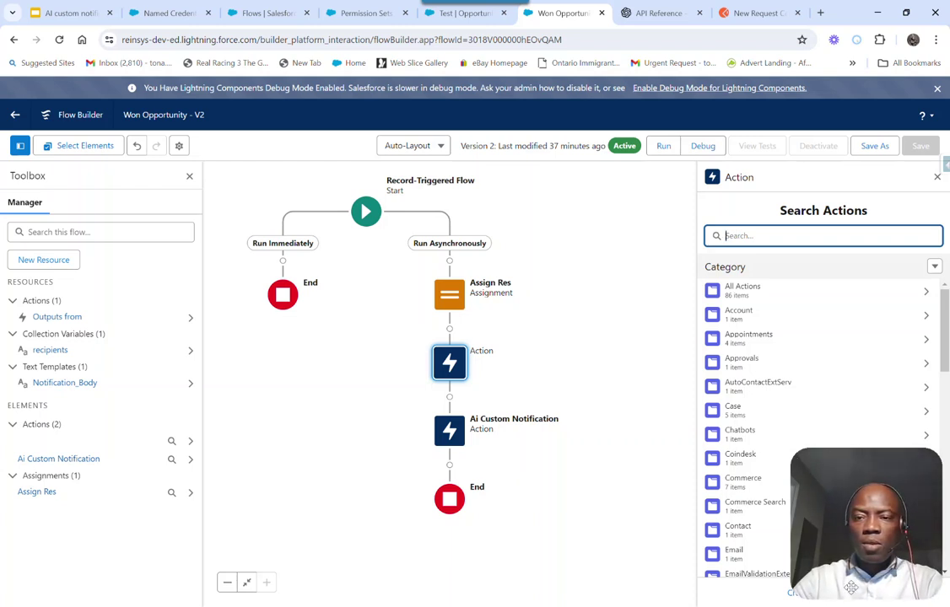
drag(846, 517, 3, 478)
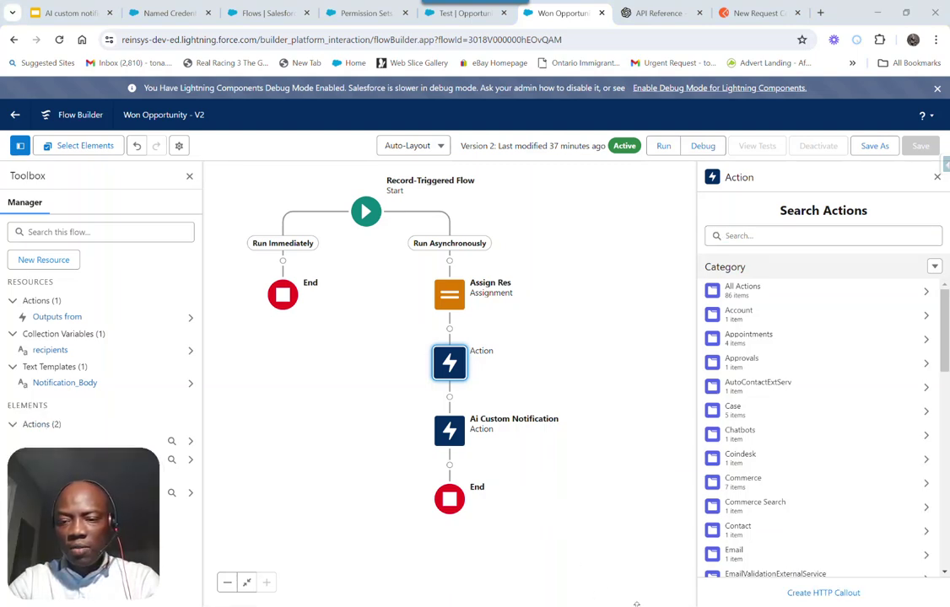
click(807, 592)
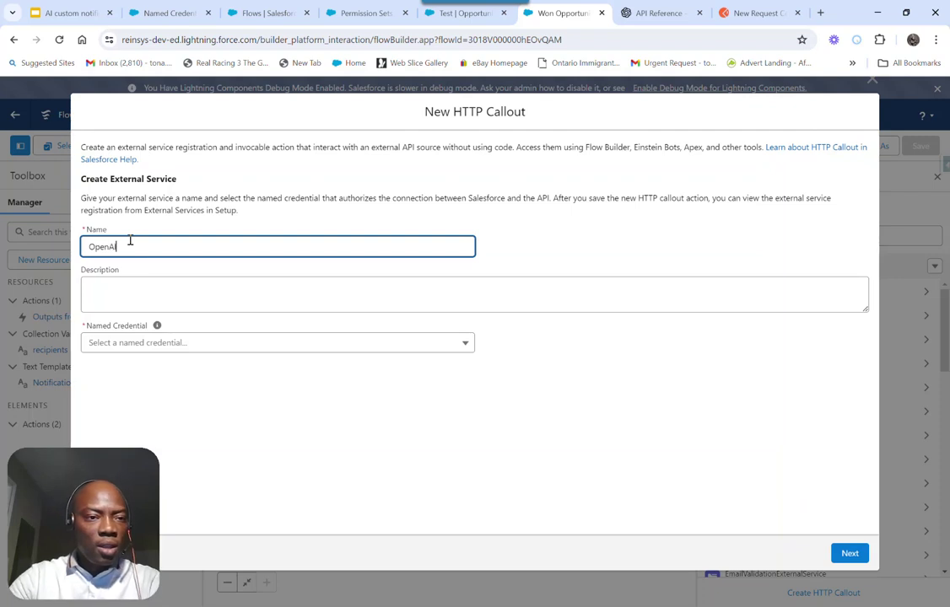
Step: Name the external service OpenExtServ, assign it the OpenAI Named Credential and continue to the invocable action settings
text(OpenAI)
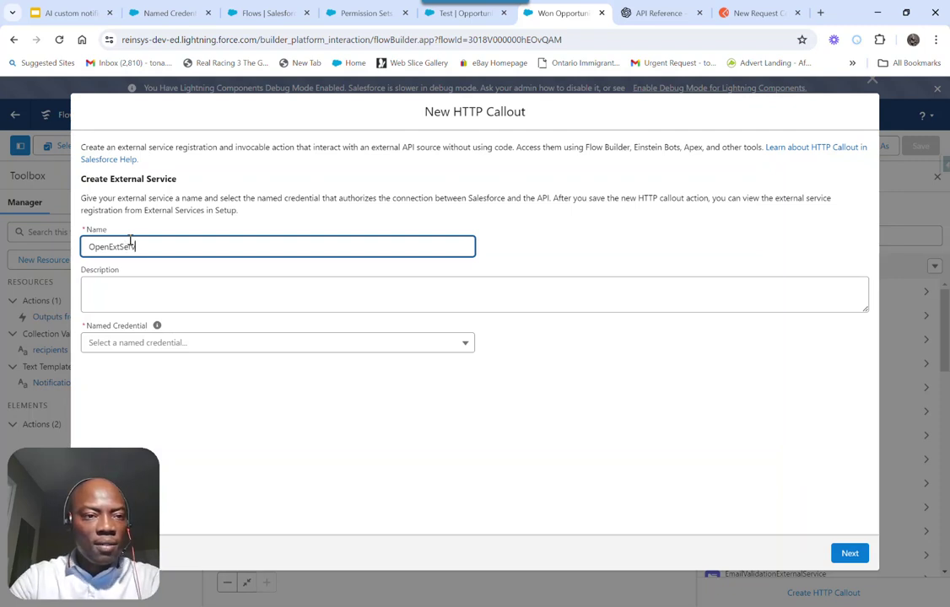
click(154, 343)
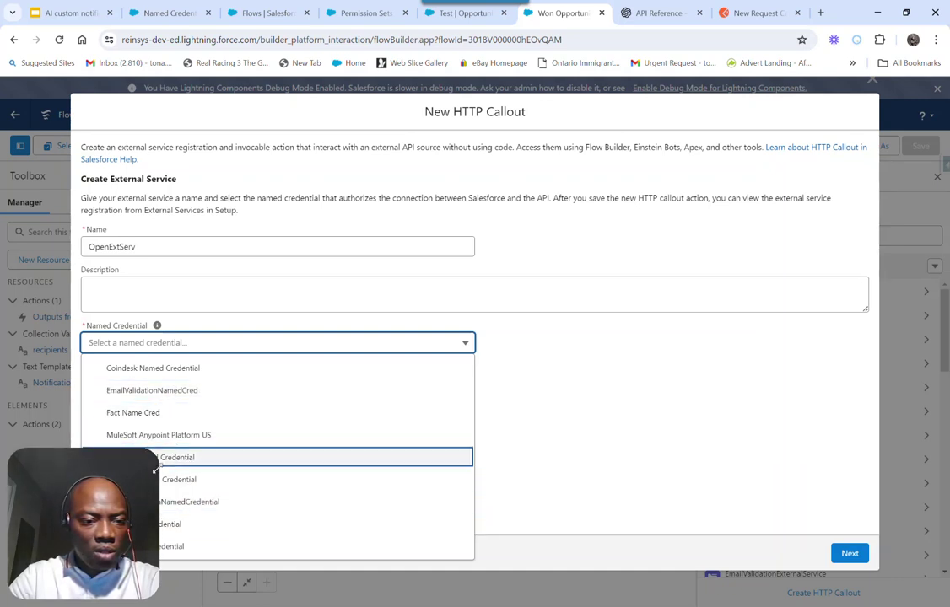
drag(103, 511, 893, 354)
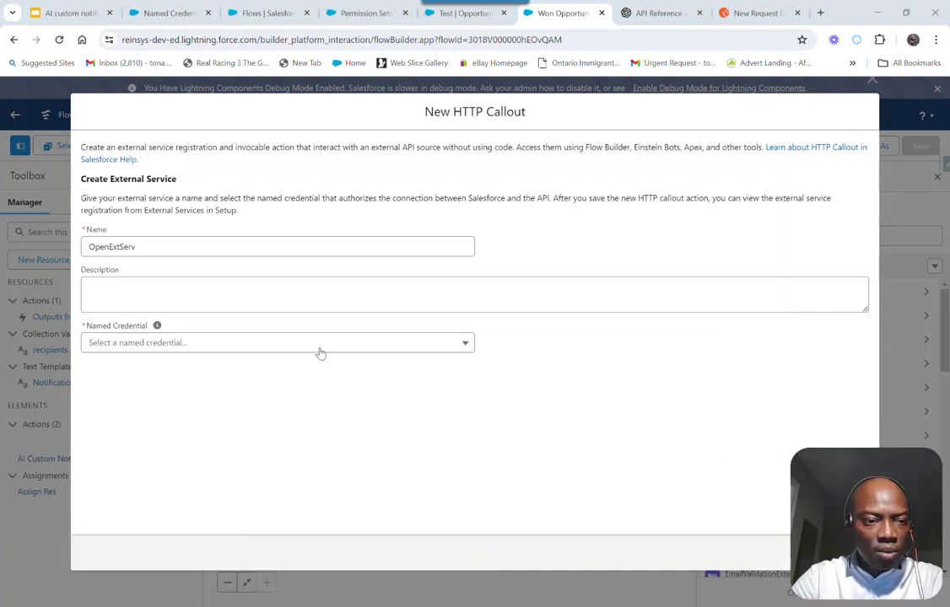
click(251, 351)
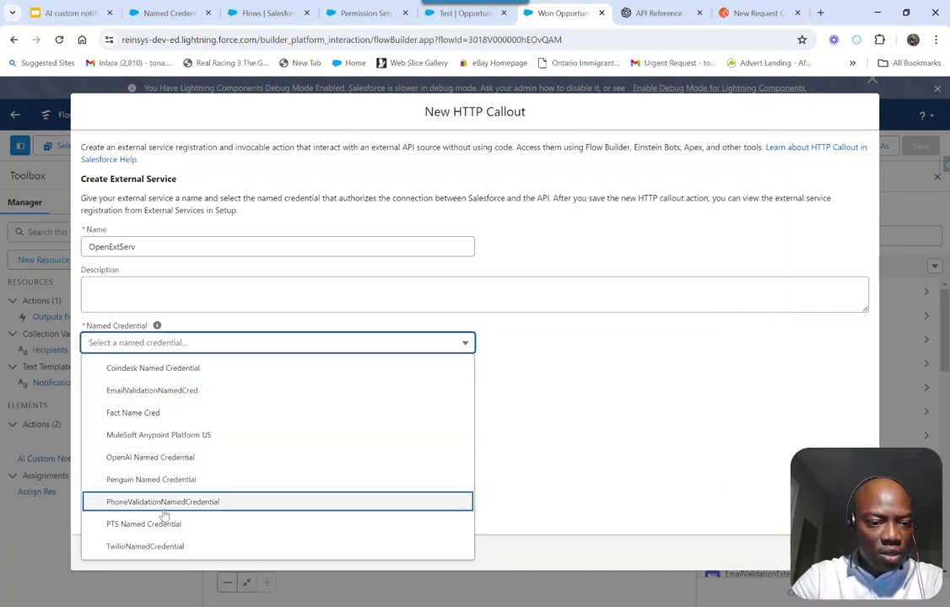
click(128, 458)
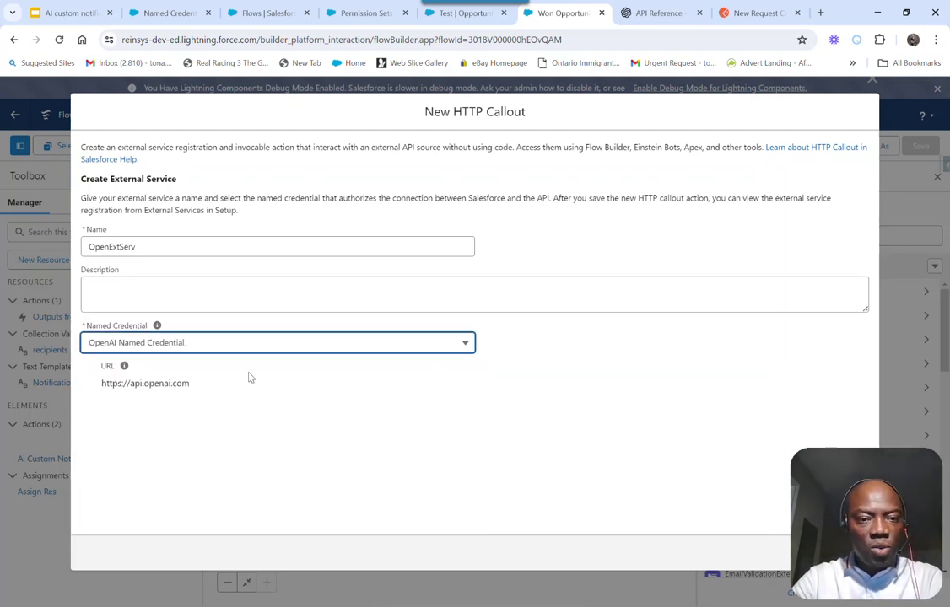
click(891, 491)
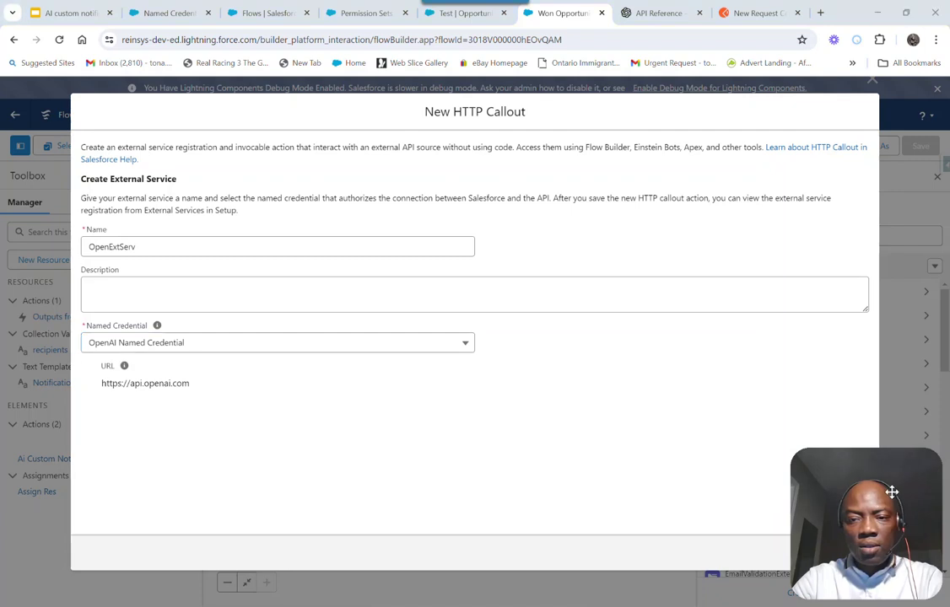
drag(891, 491, 280, 461)
click(856, 554)
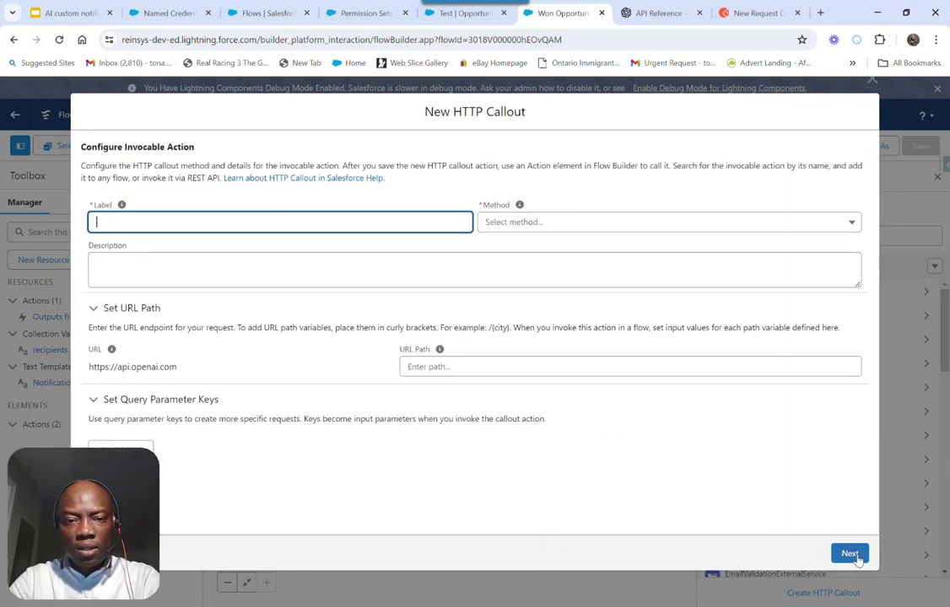
Step: Configure the invocable action with label AIInvocable, method POST and URL path /v1/chat/completions, and continue to the sample request
click(448, 368)
text(/v1/chat/completions)
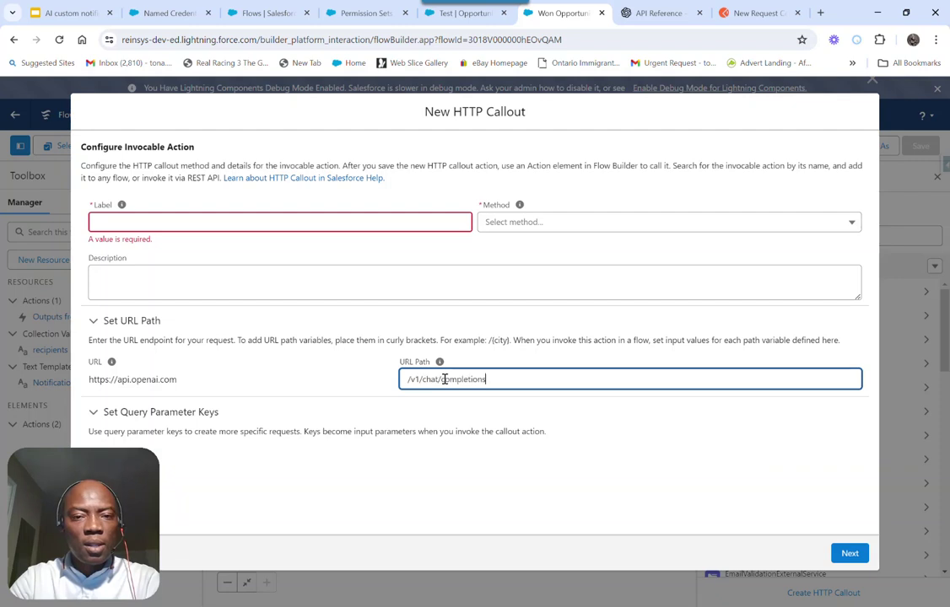
click(256, 220)
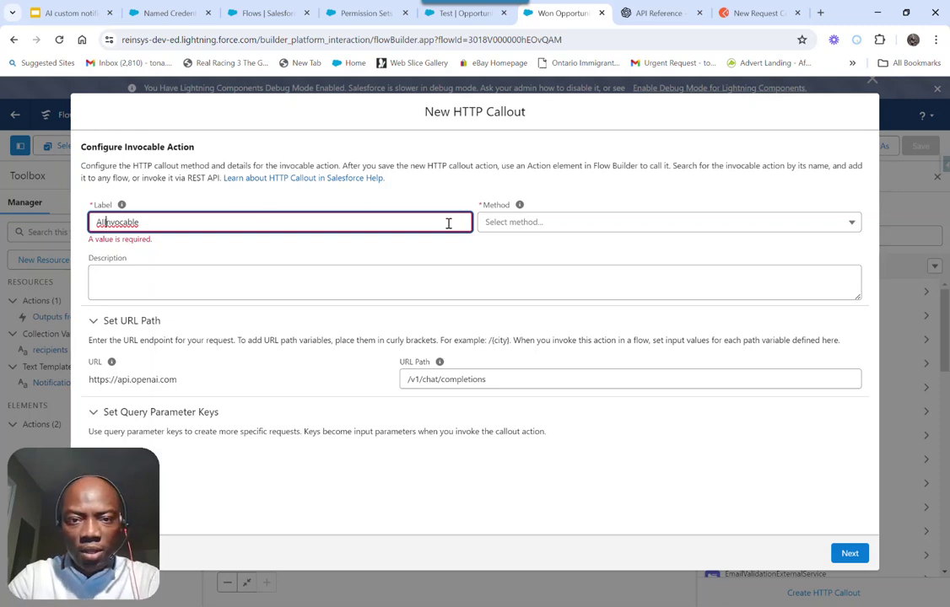
click(513, 224)
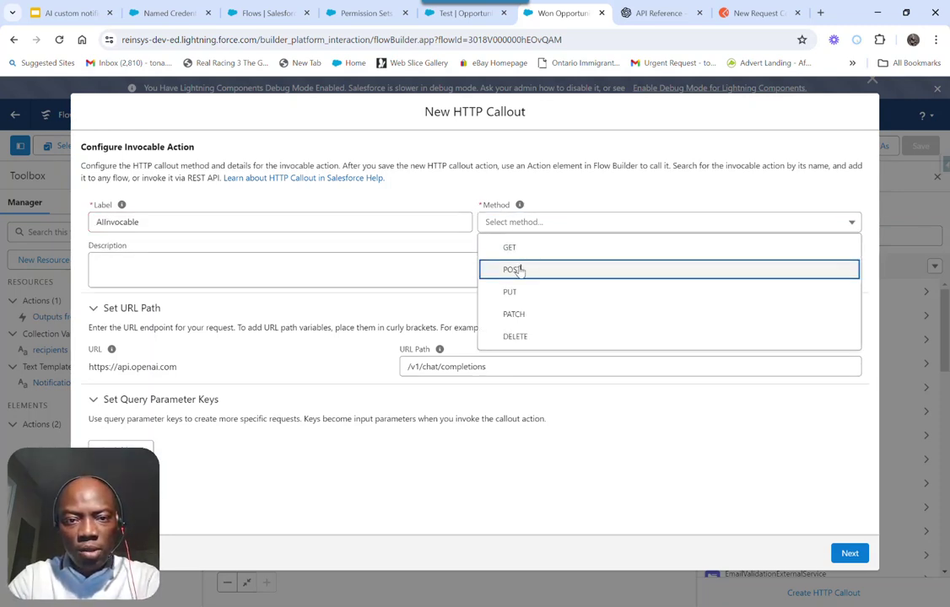
click(513, 269)
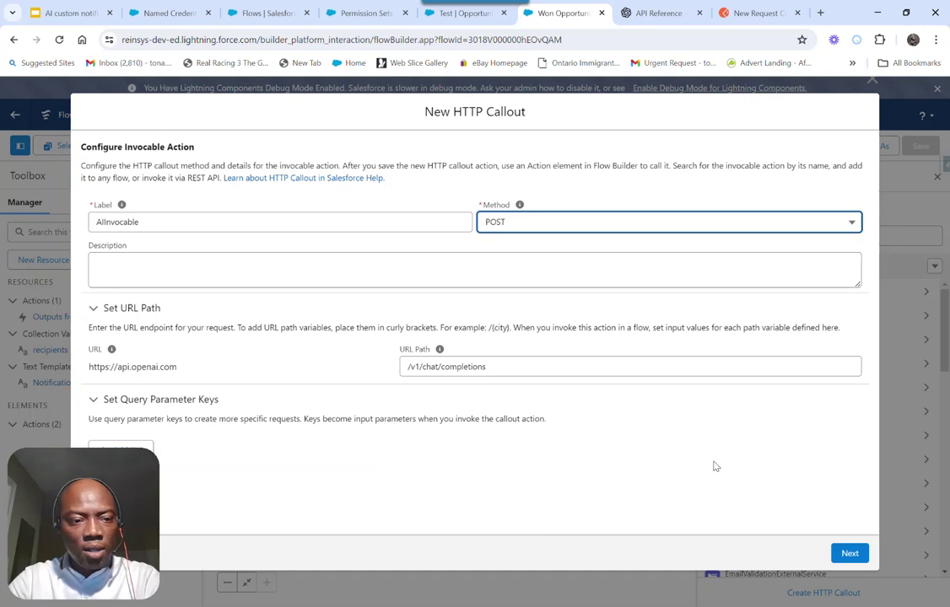
click(849, 554)
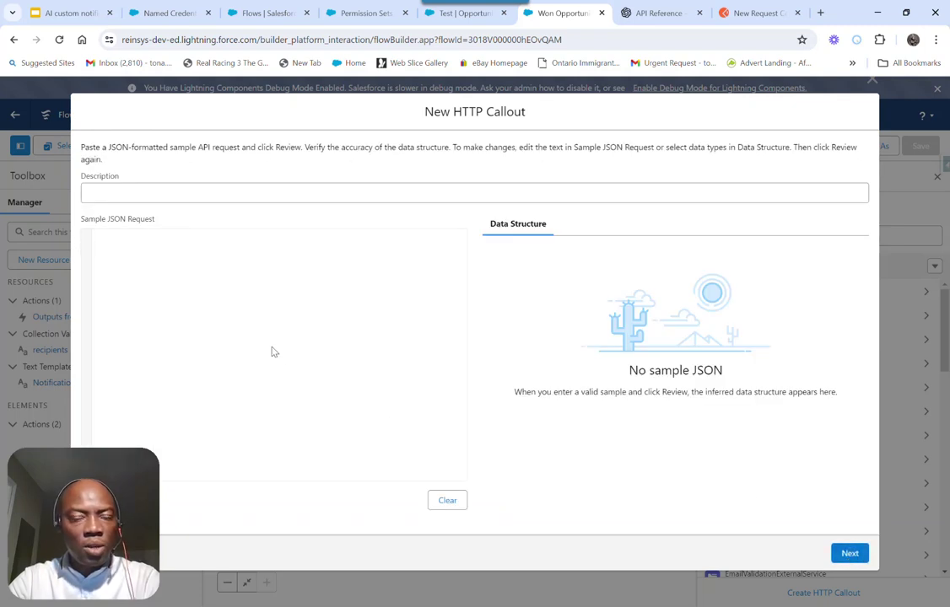
Step: Copy the JSON body of the POST request in Postman and paste it as the callout's sample JSON request in Flow Builder
click(747, 15)
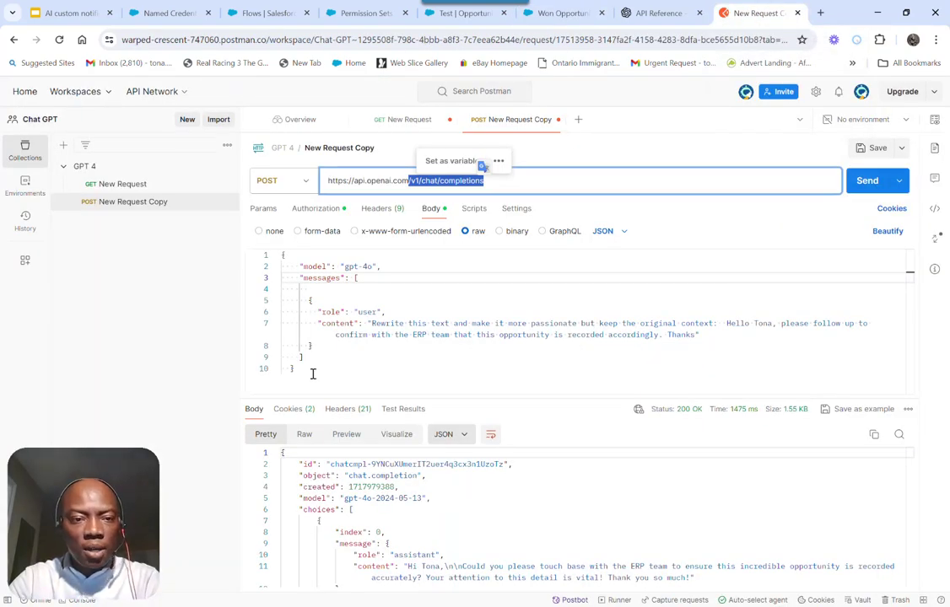
drag(309, 374, 282, 263)
key(ctrl+c)
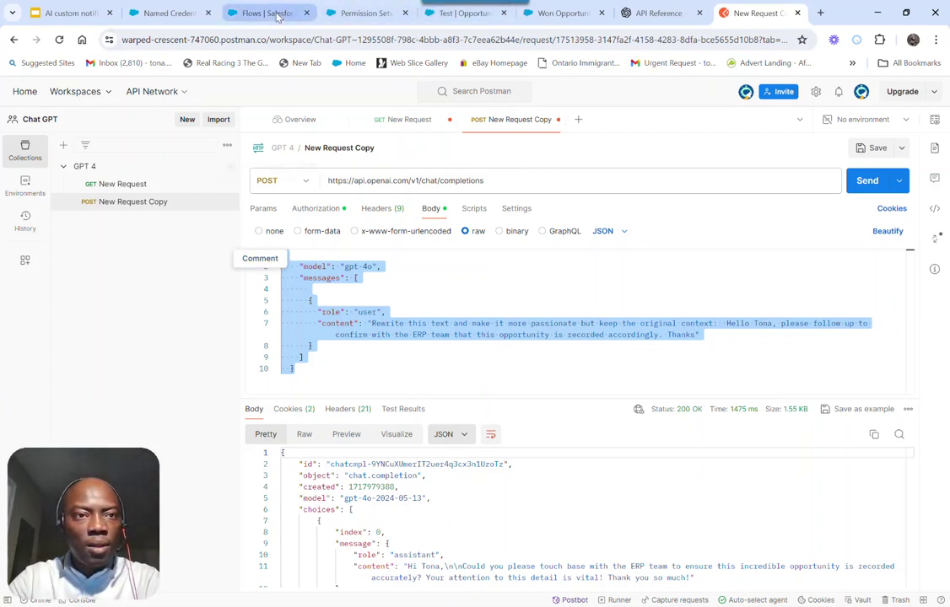
click(557, 14)
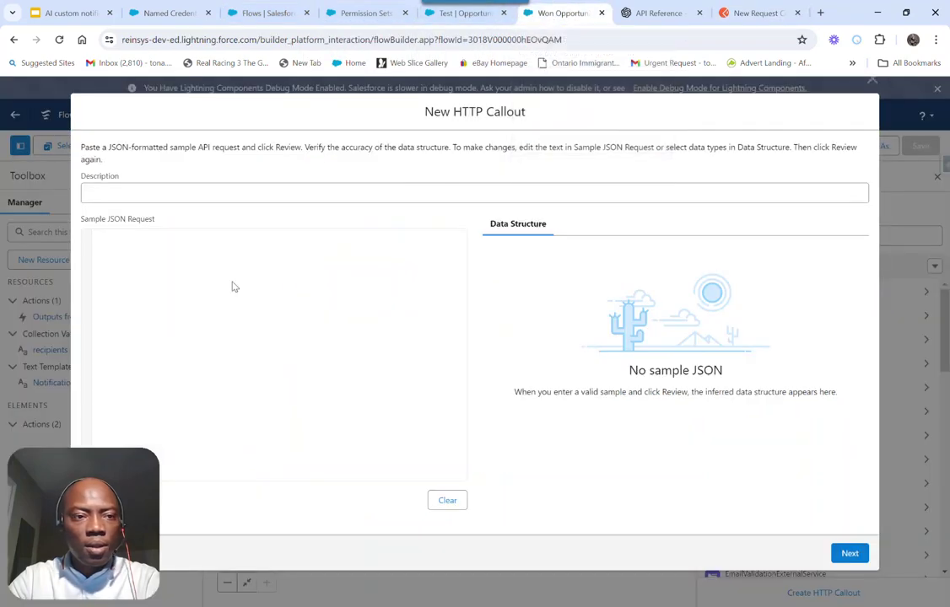
click(206, 288)
key(ctrl+v)
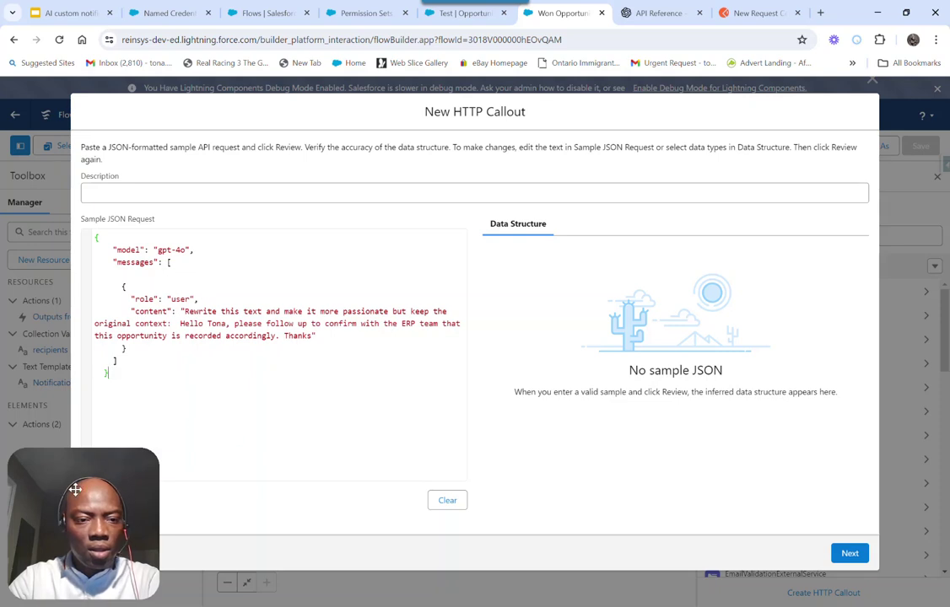
Step: Review the sample JSON request to generate its data structure and continue to the sample response method
drag(64, 492, 598, 483)
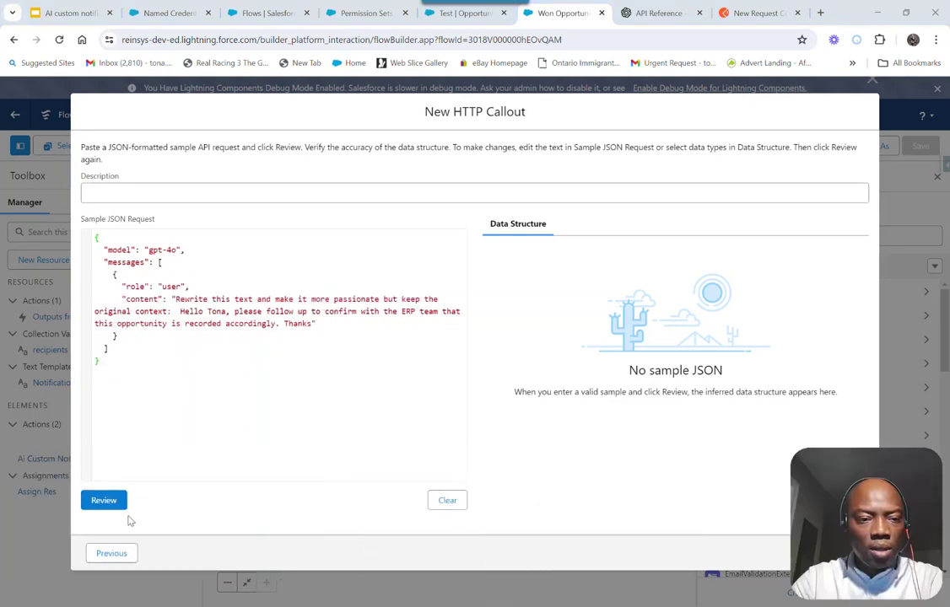
click(98, 504)
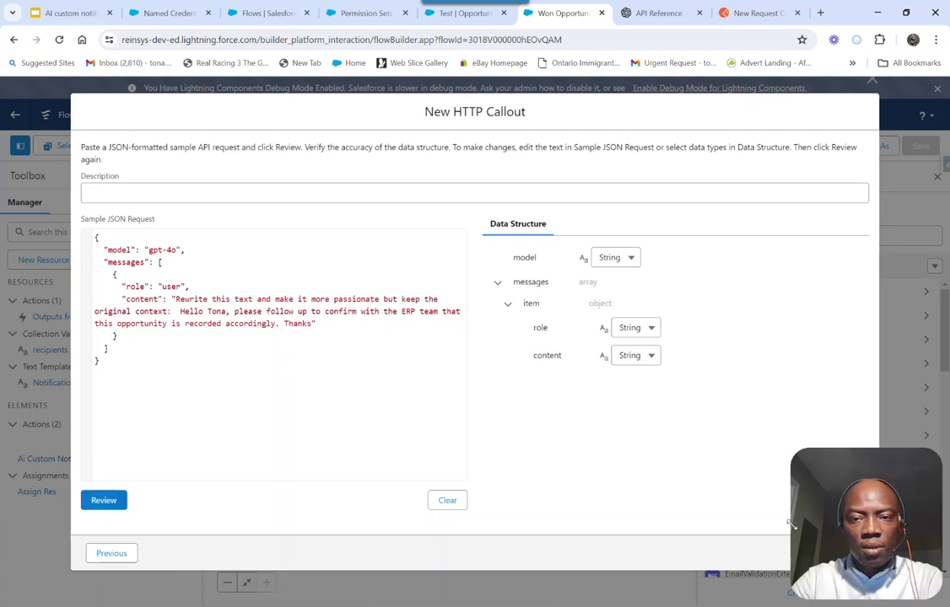
drag(851, 493, 128, 462)
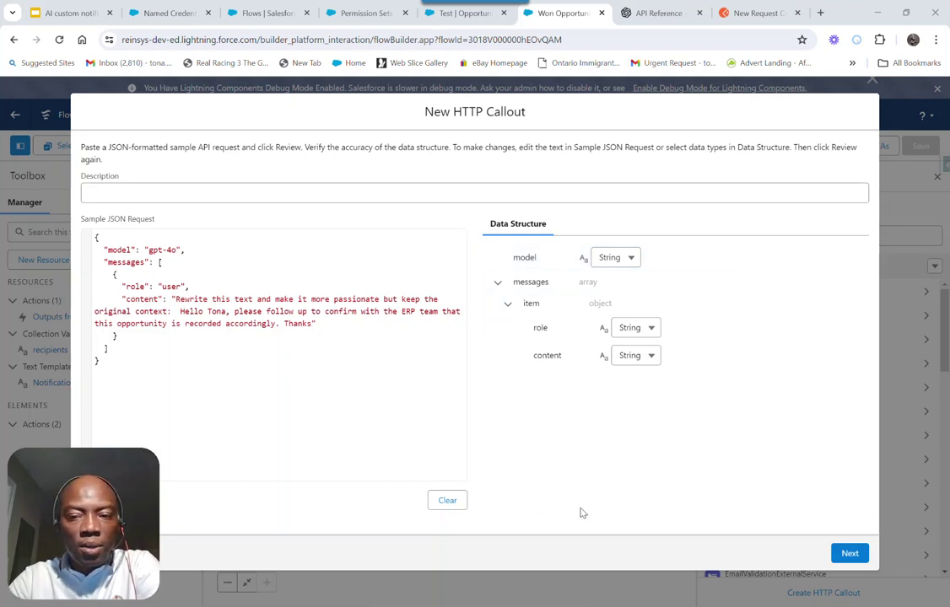
click(843, 552)
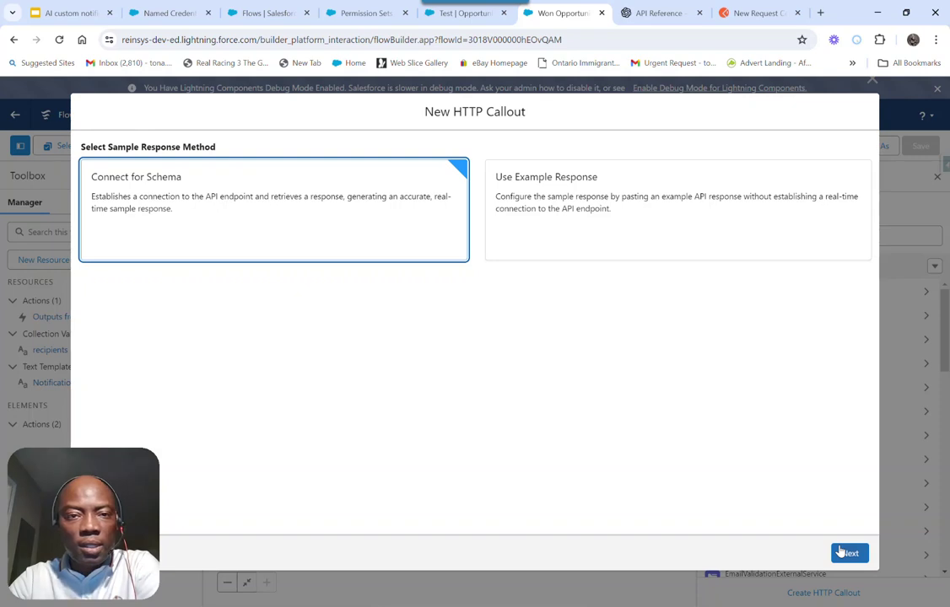
Step: Keep Connect for Schema as the sample response method and connect to the API endpoint to generate the response data structure
click(848, 552)
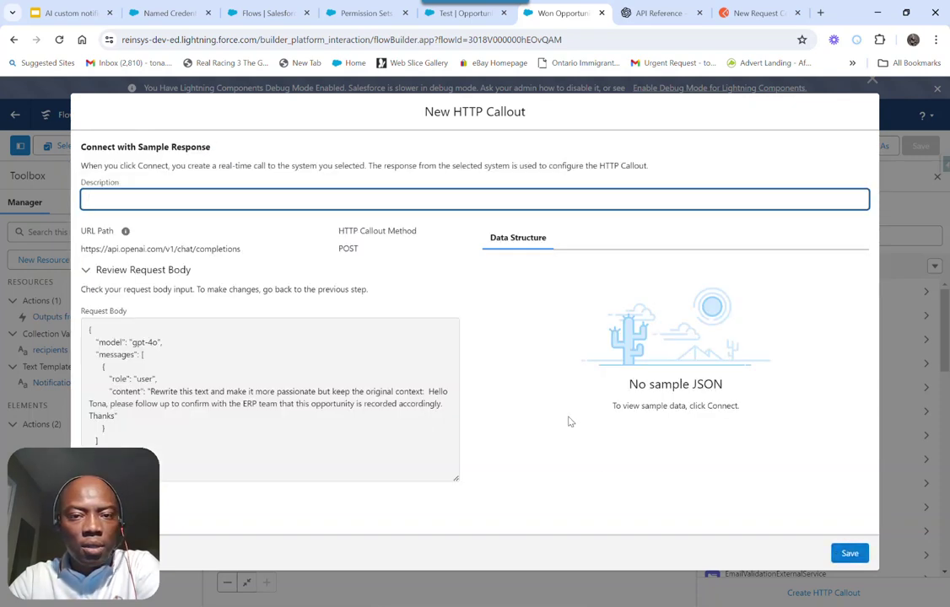
drag(95, 491, 839, 280)
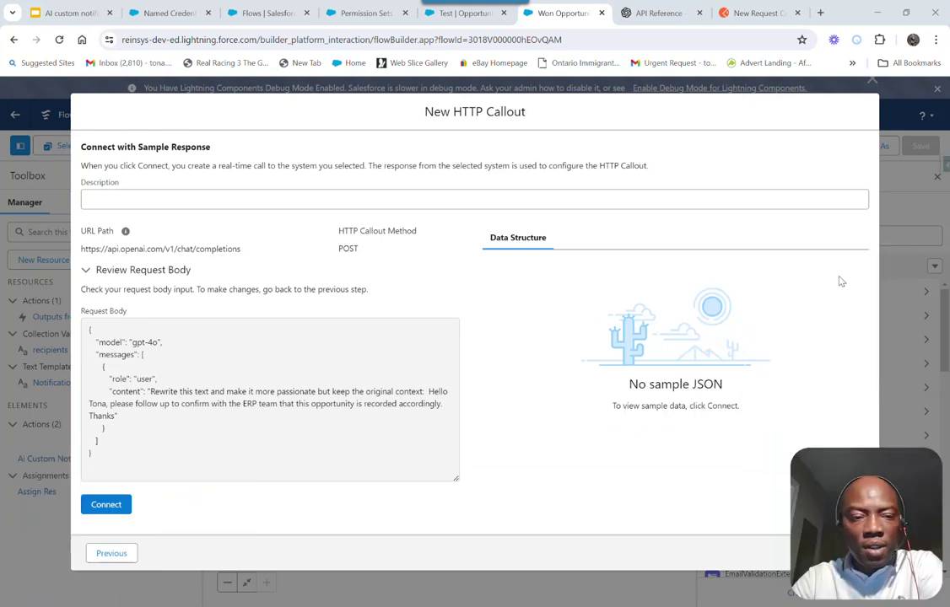
click(112, 505)
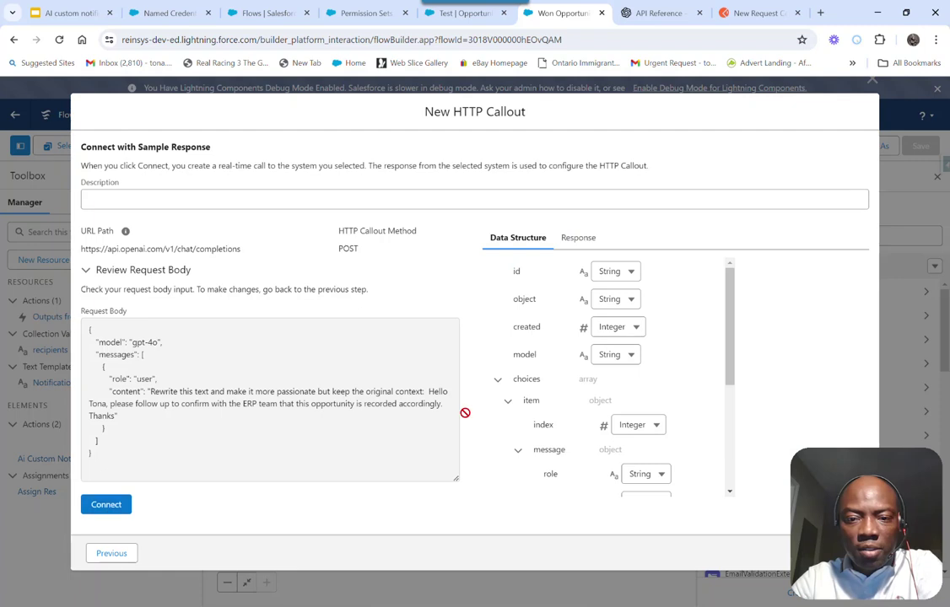
drag(821, 474, 39, 477)
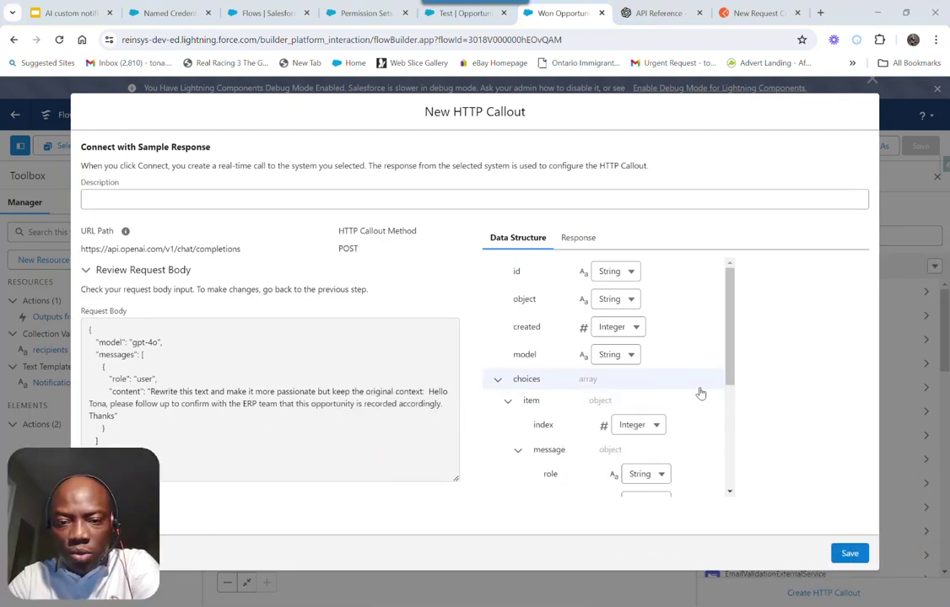
Step: Set the data type of logprobs in the sample response structure to String and save the HTTP callout
scroll(707, 382, down, 5)
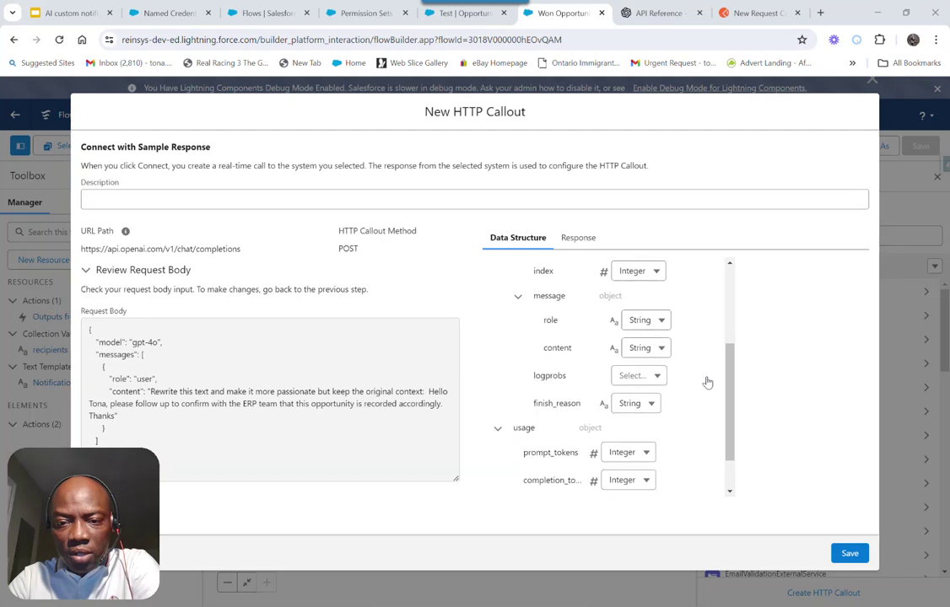
click(629, 382)
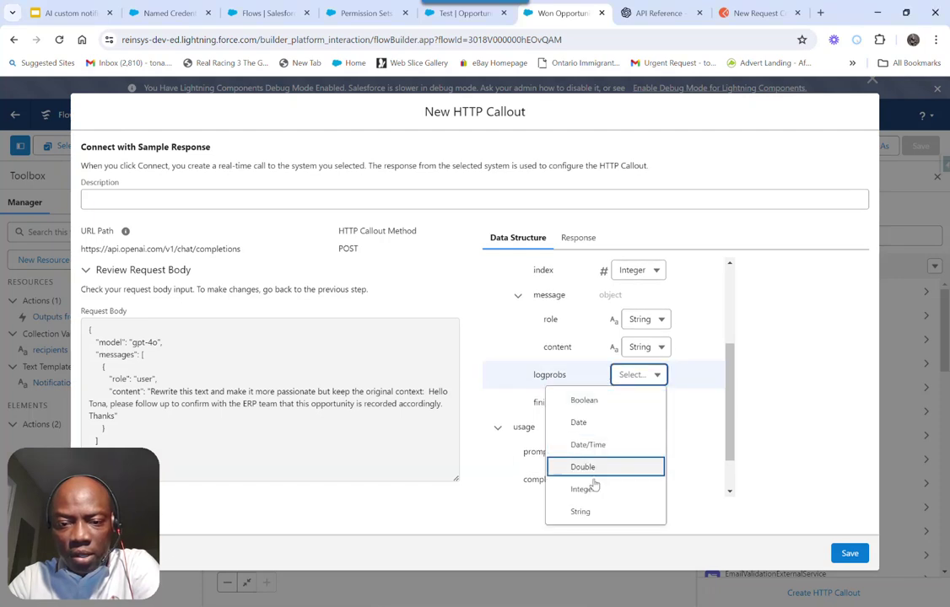
click(593, 512)
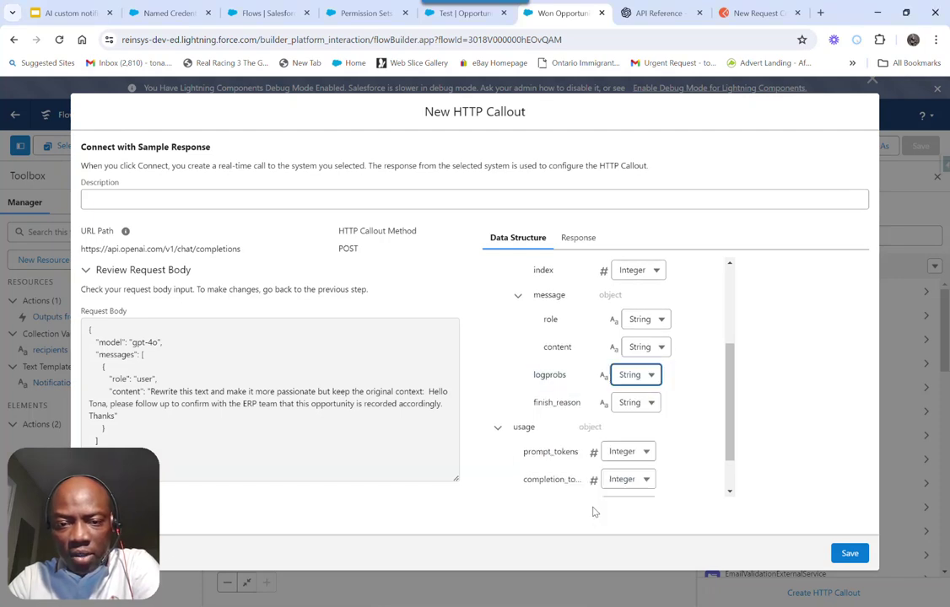
scroll(625, 451, down, 2)
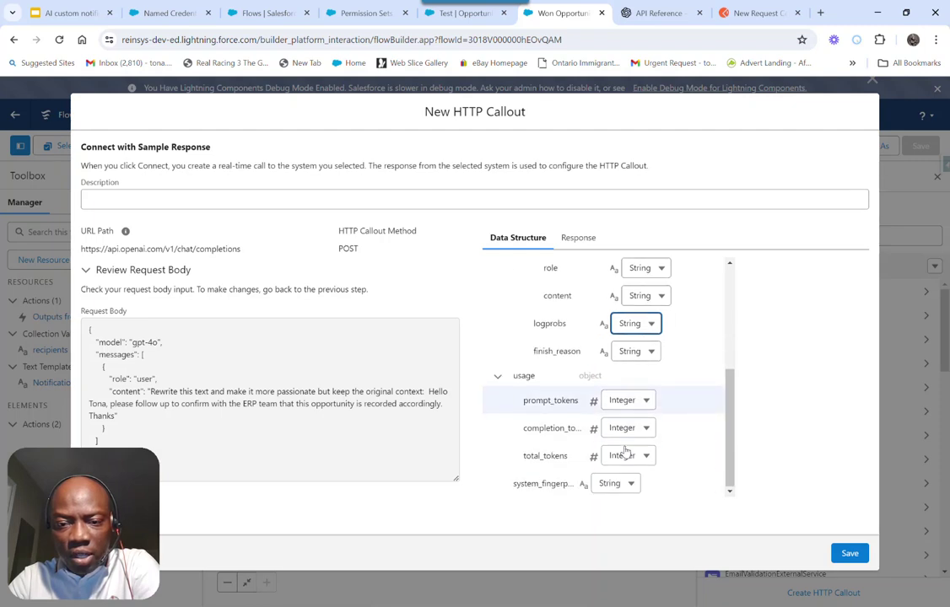
scroll(625, 451, up, 5)
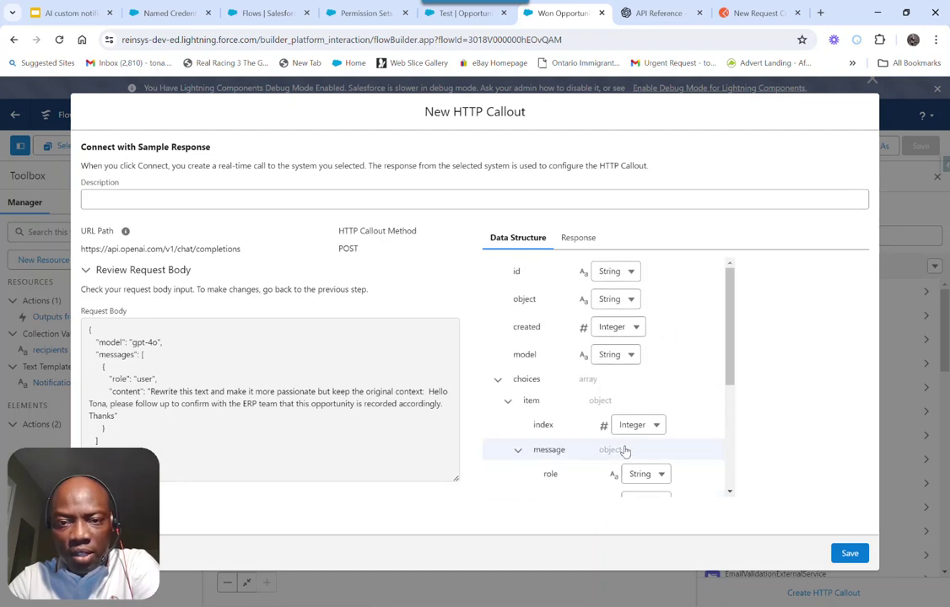
click(850, 553)
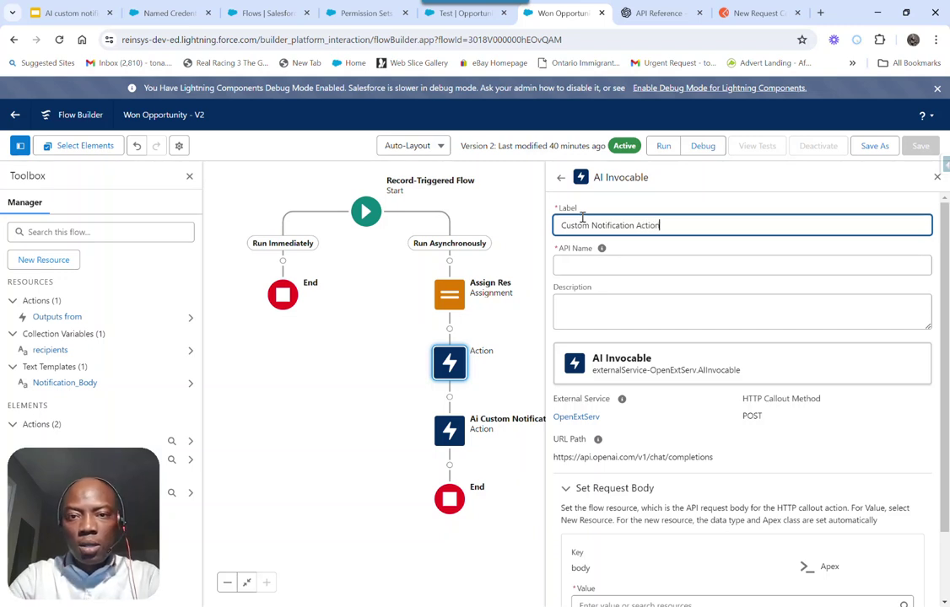
Step: Label the AI Invocable action Custom Notification Action with API name Custom_Notification_Action
click(595, 265)
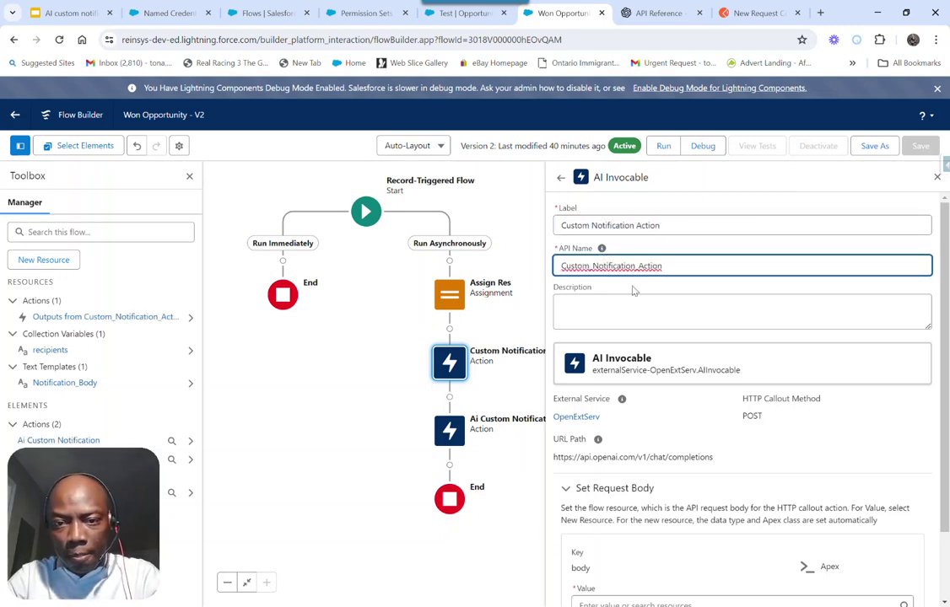
click(691, 290)
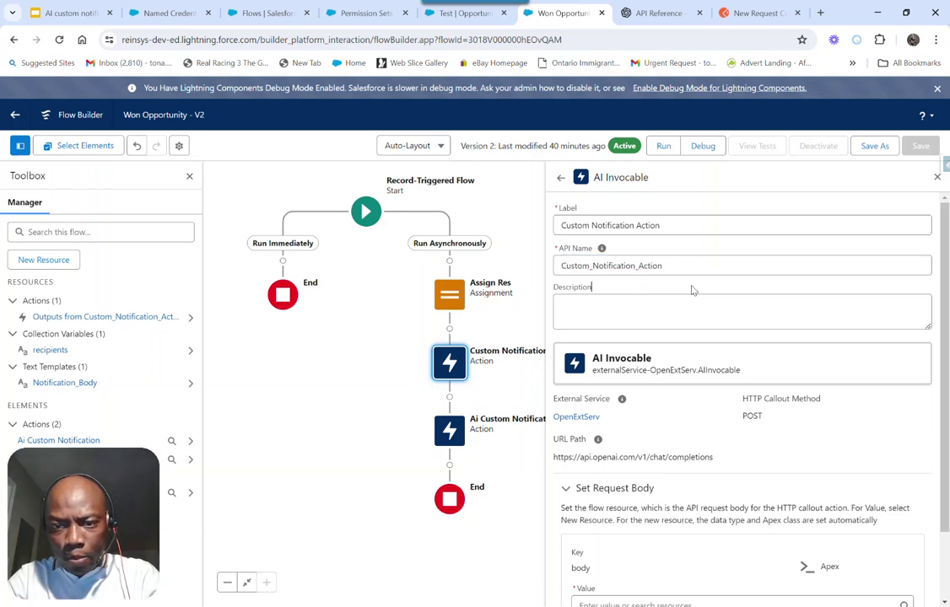
double_click(666, 372)
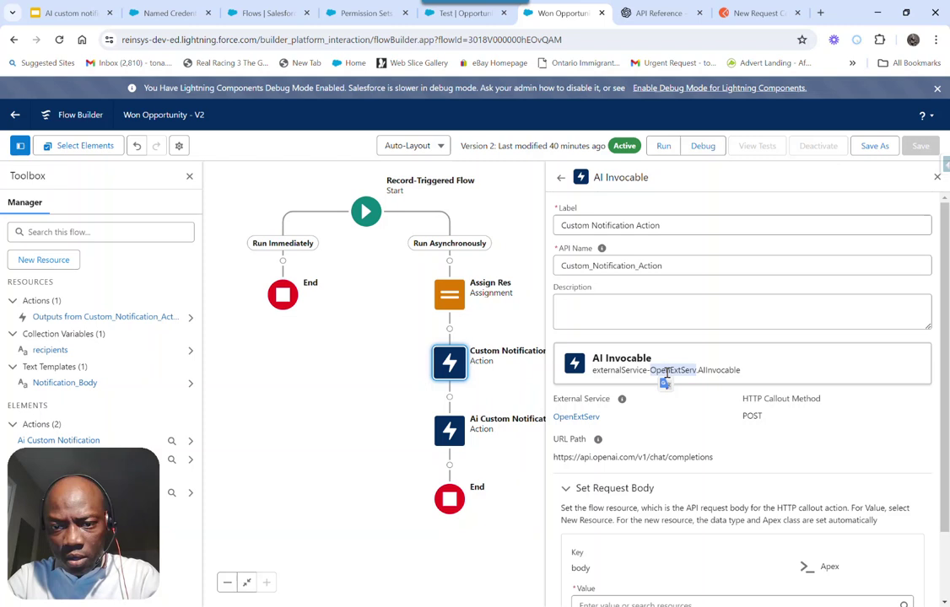
click(668, 419)
Step: Create a new Apex-Defined variable resource named ReqBody as the value of the callout's request body
scroll(669, 418, down, 2)
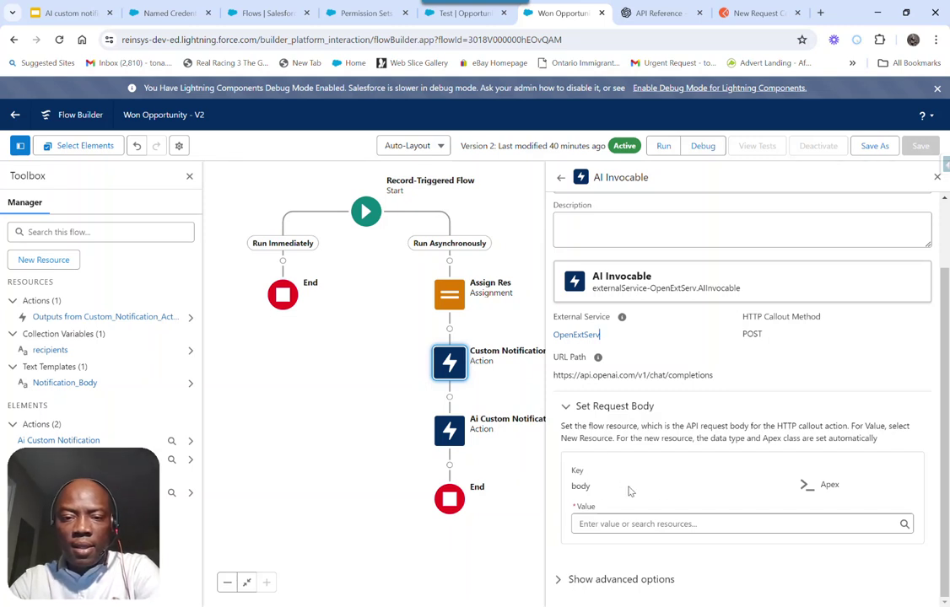
click(602, 524)
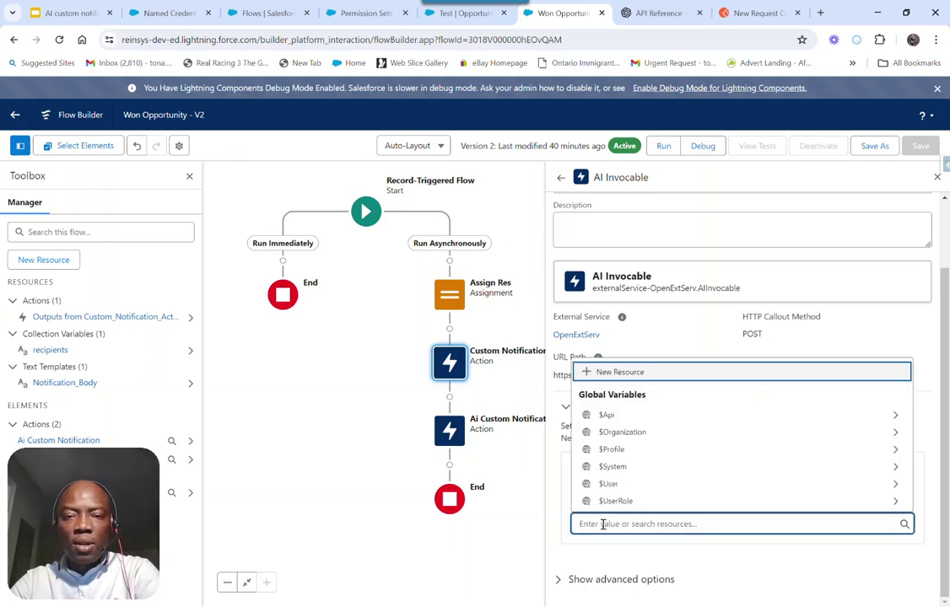
text(re)
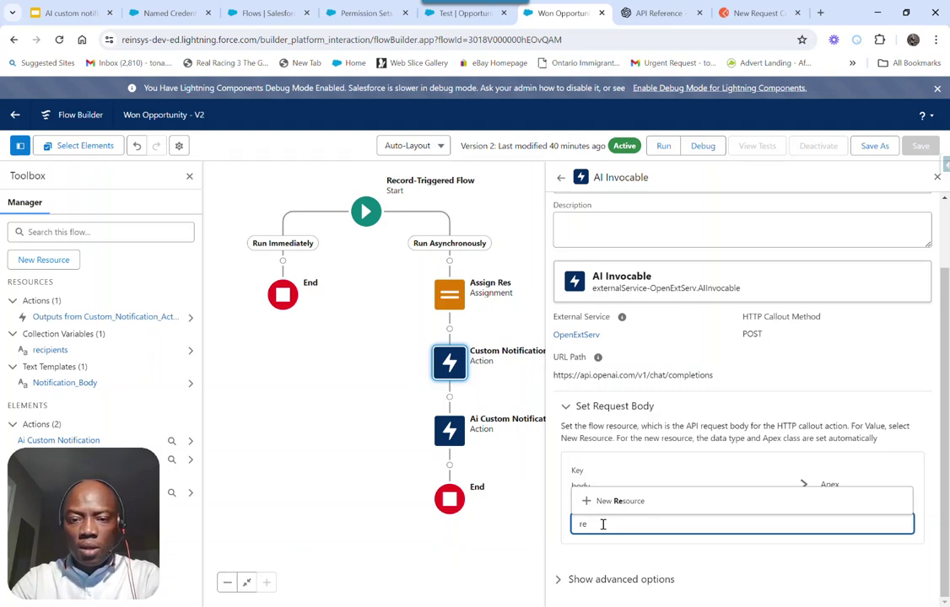
click(617, 501)
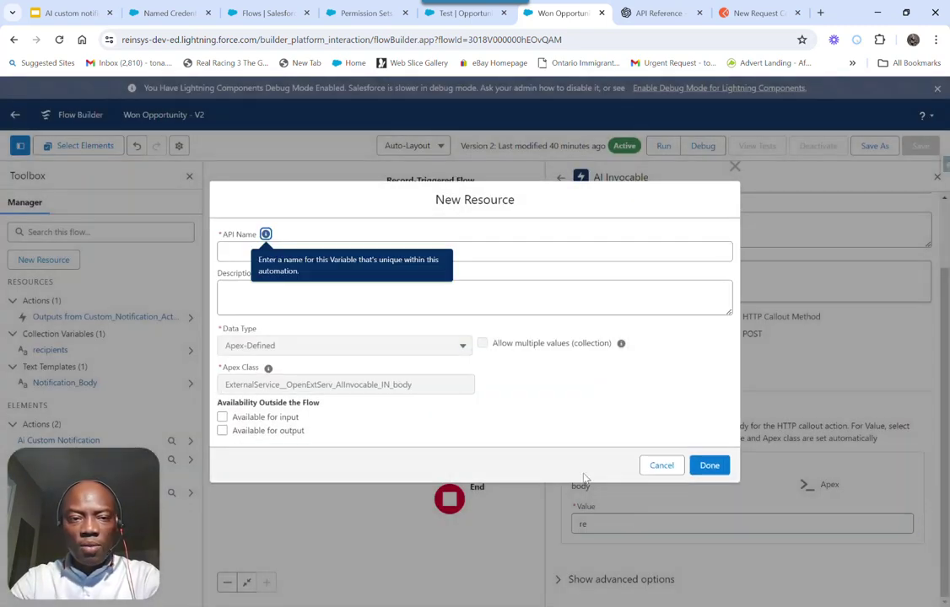
click(238, 251)
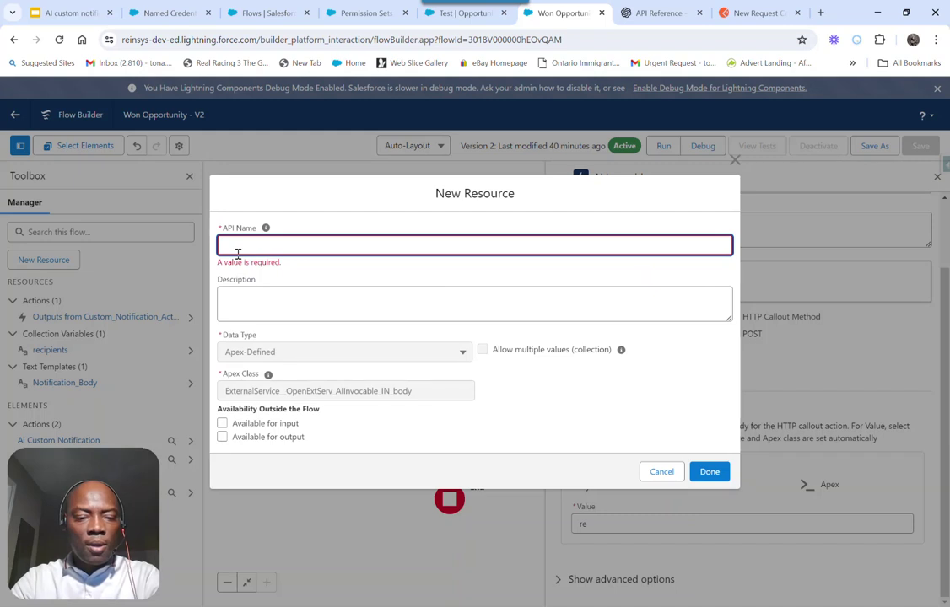
text(Re)
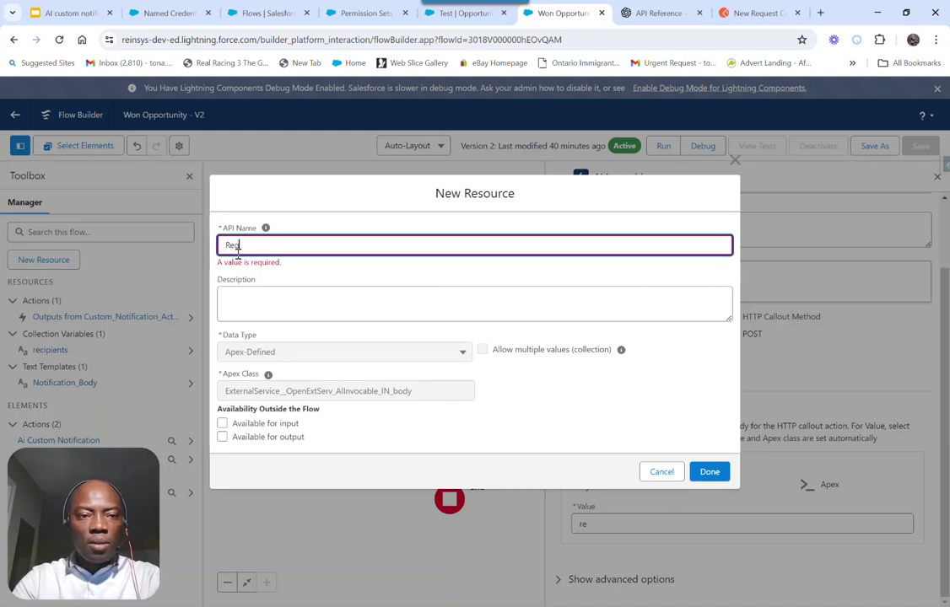
text(qBody)
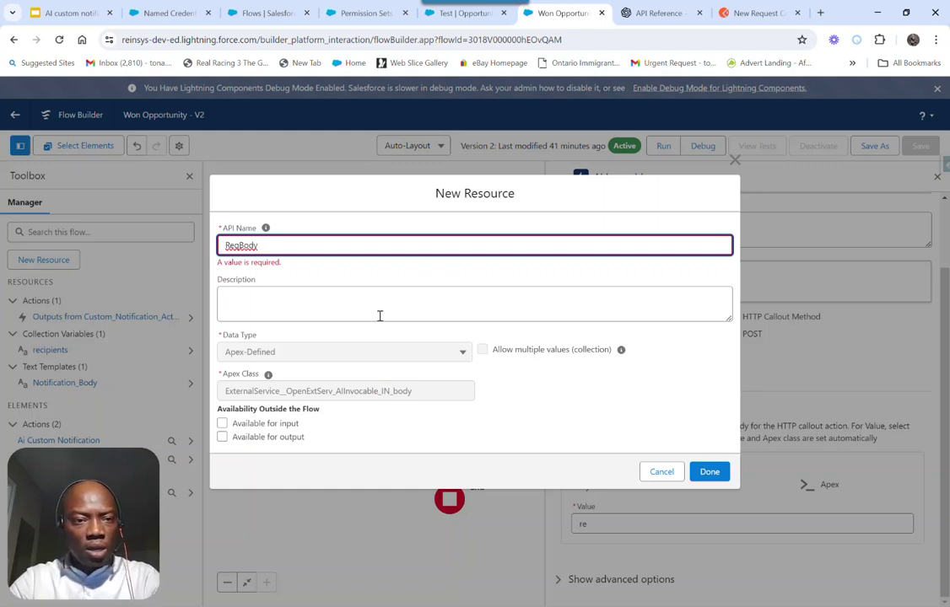
click(515, 295)
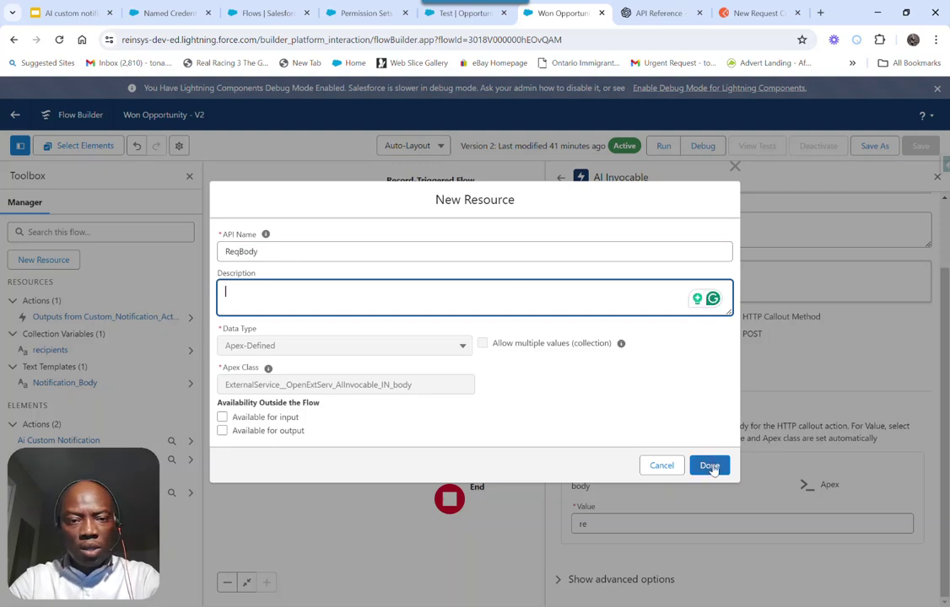
click(711, 467)
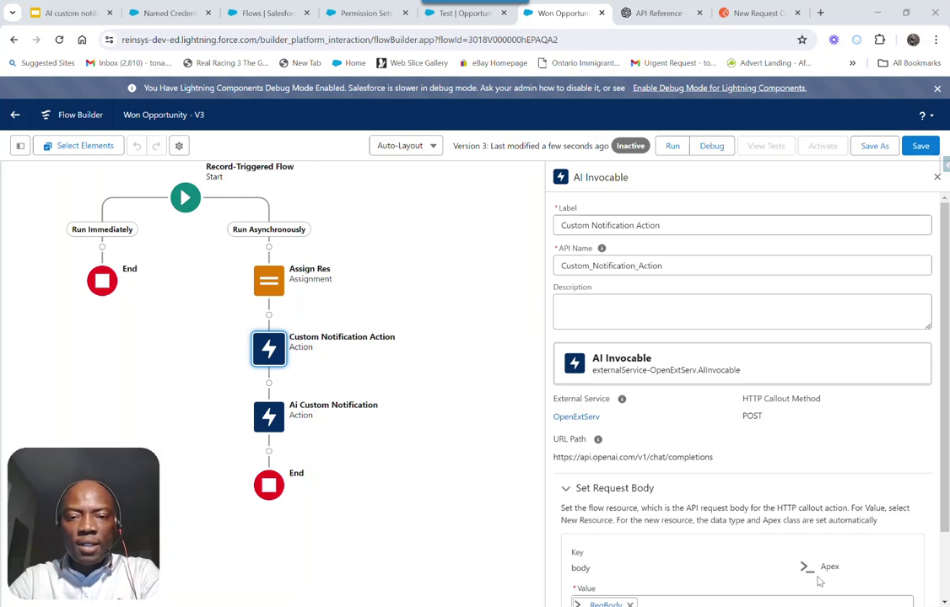
Step: Check the action's external service name, then switch to Postman and examine the model, messages, role and content keys of the POST body
double_click(669, 369)
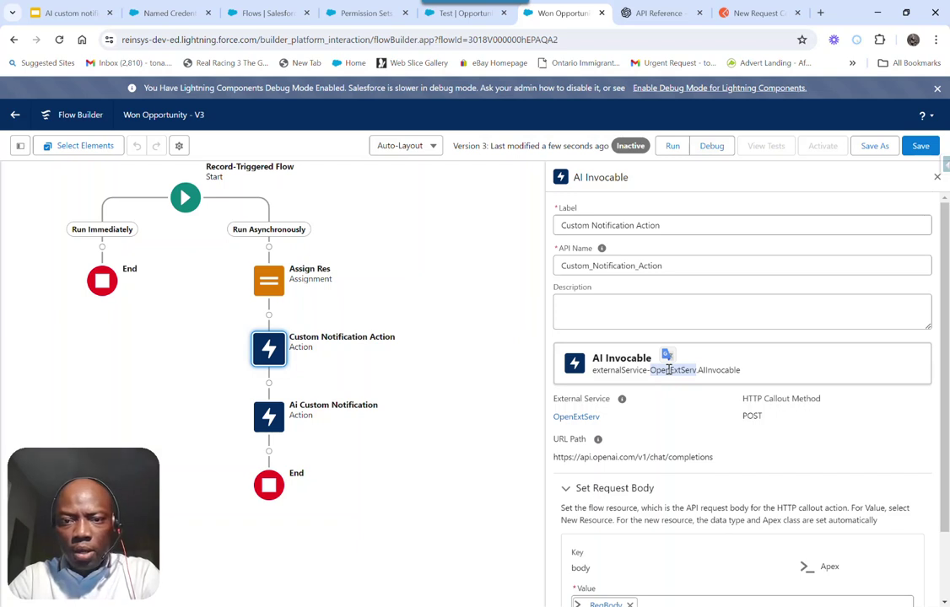
click(493, 369)
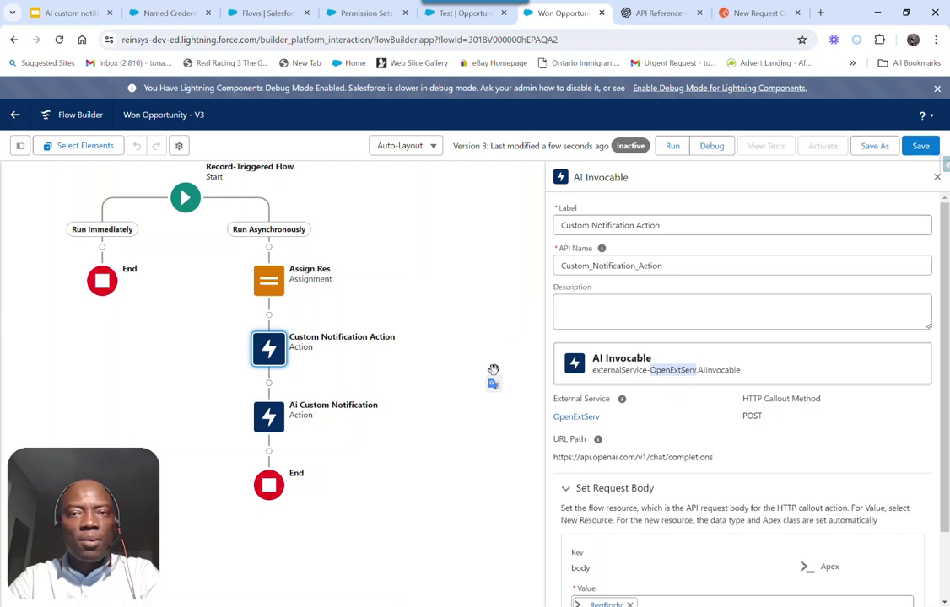
click(737, 17)
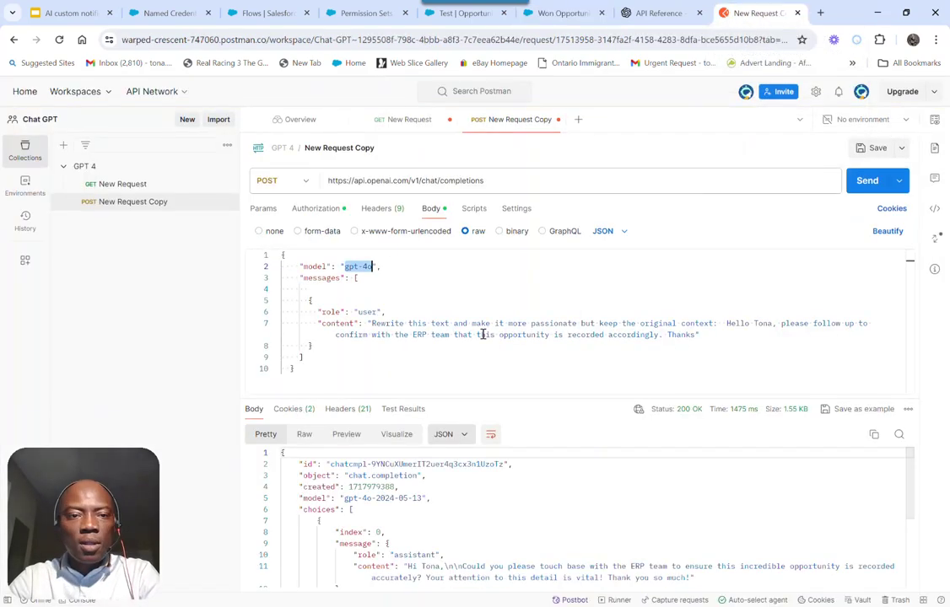
click(442, 294)
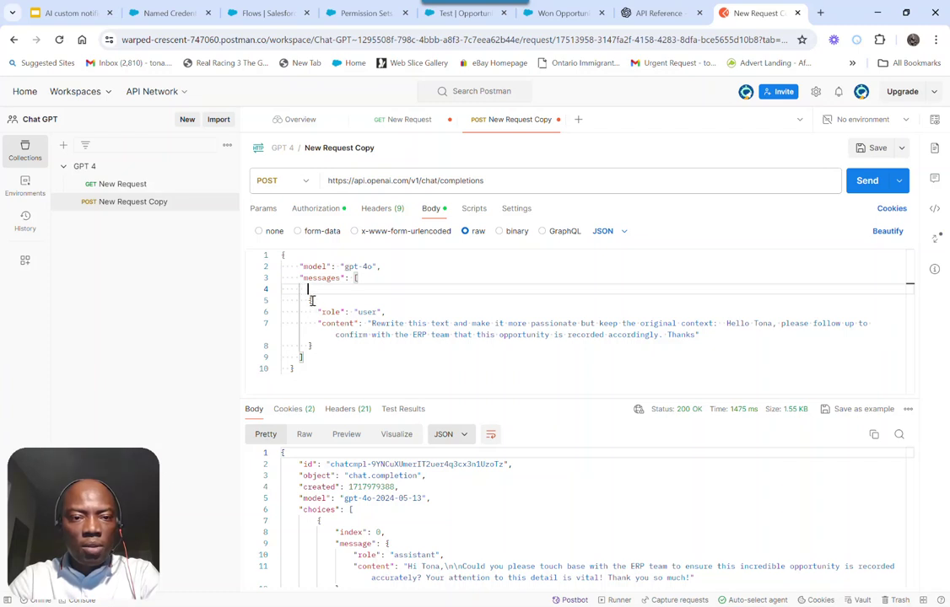
drag(354, 278, 380, 335)
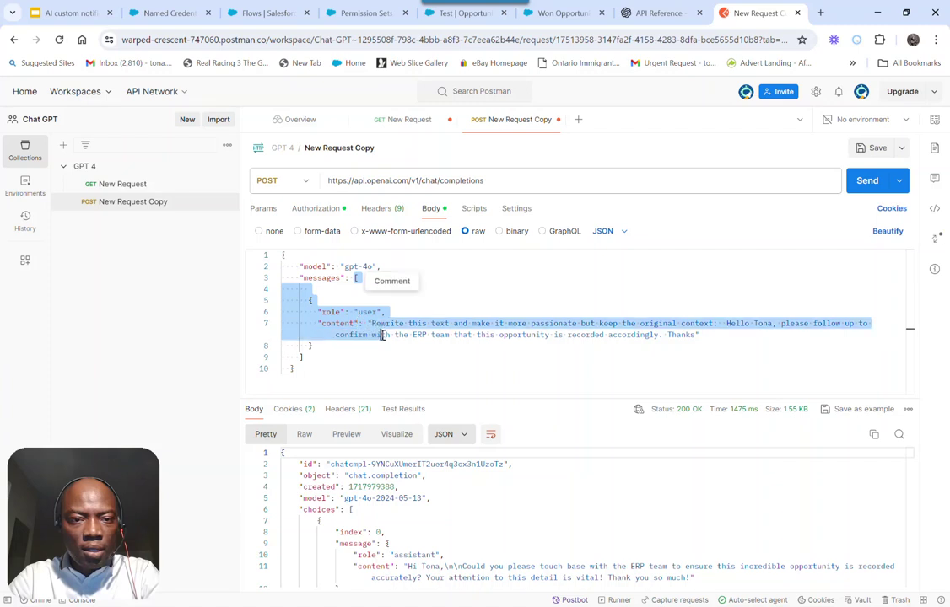
double_click(330, 312)
double_click(333, 324)
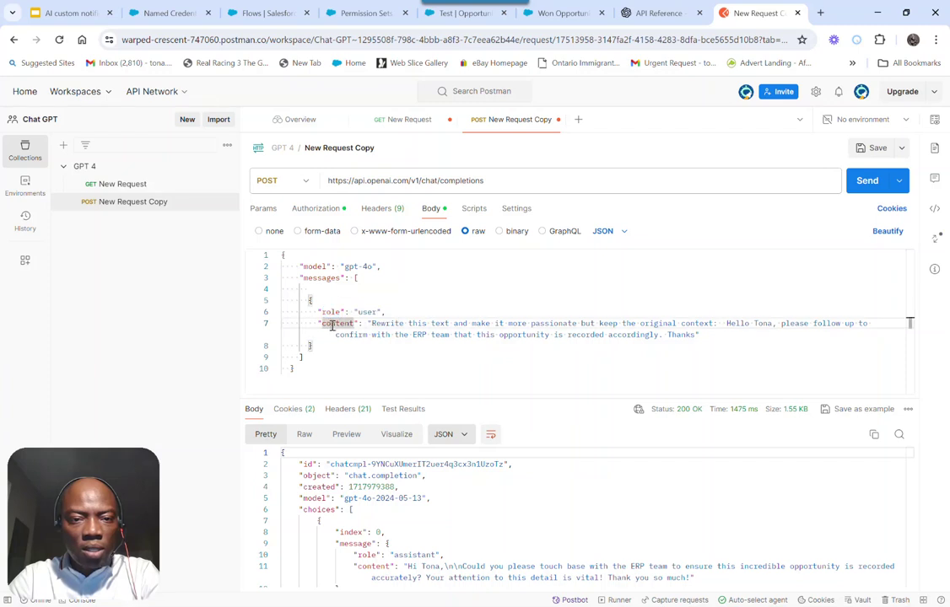
click(415, 290)
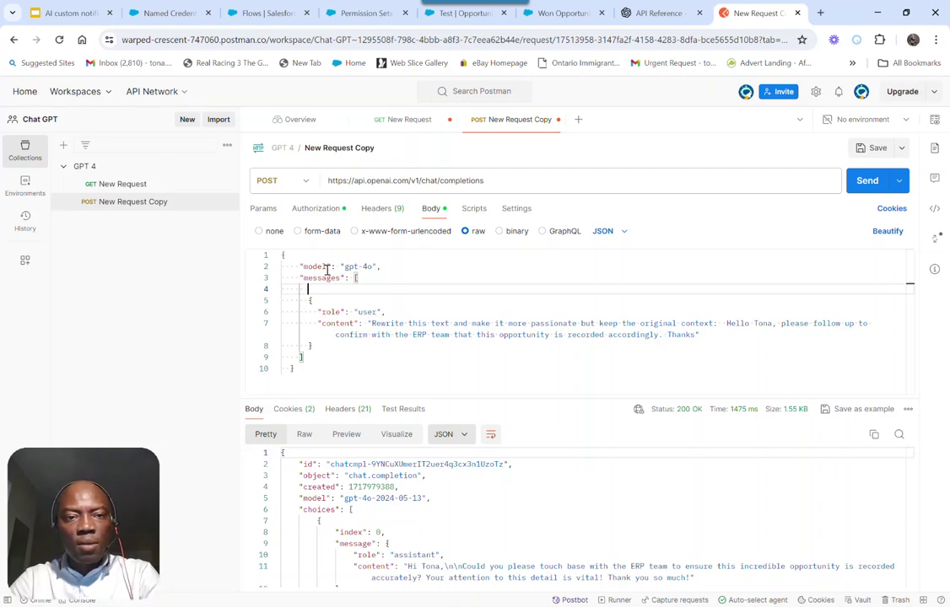
Step: Switch back to Flow Builder and add an Assignment element labelled Assign Data between Assign Res and Custom Notification Action
click(571, 15)
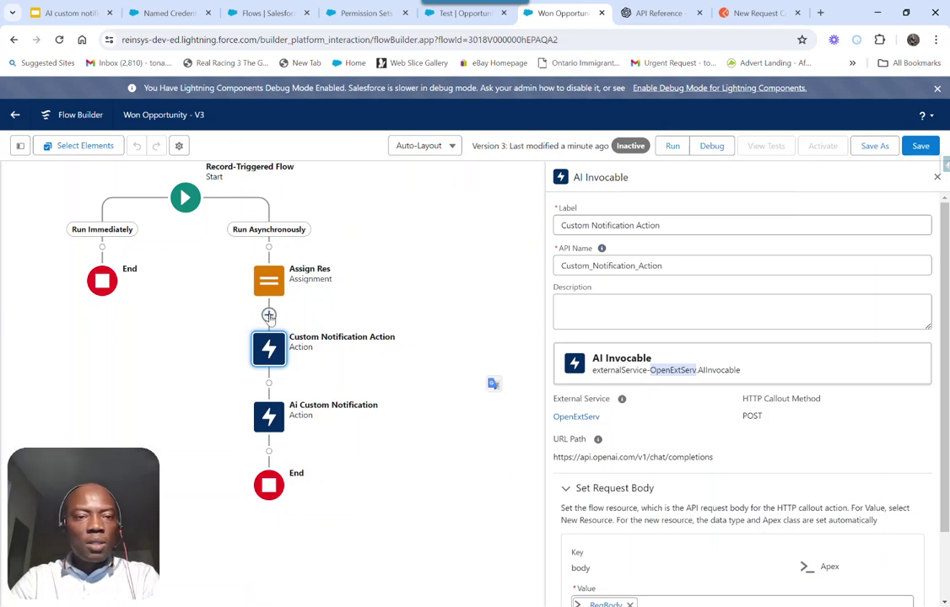
click(269, 315)
text(ass)
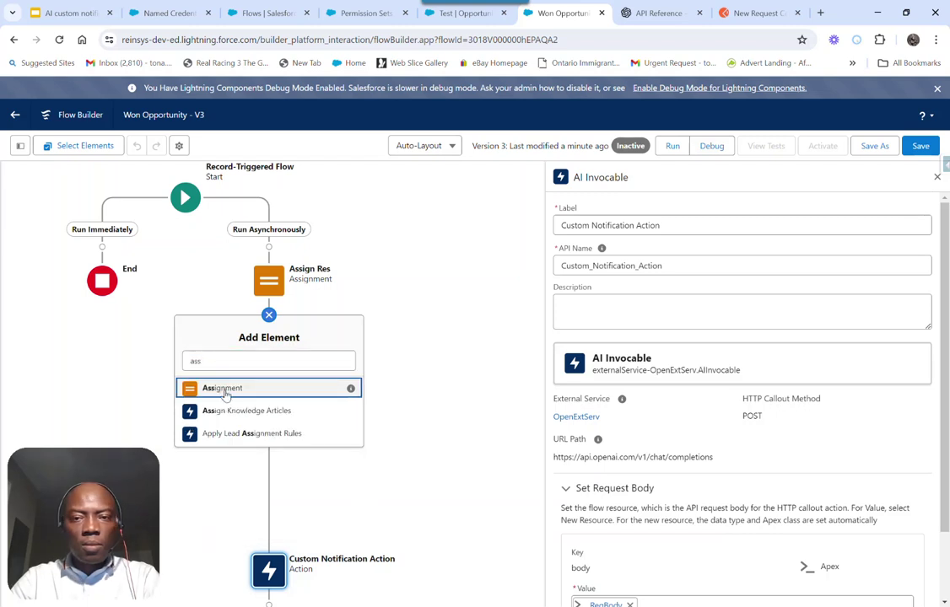
click(225, 391)
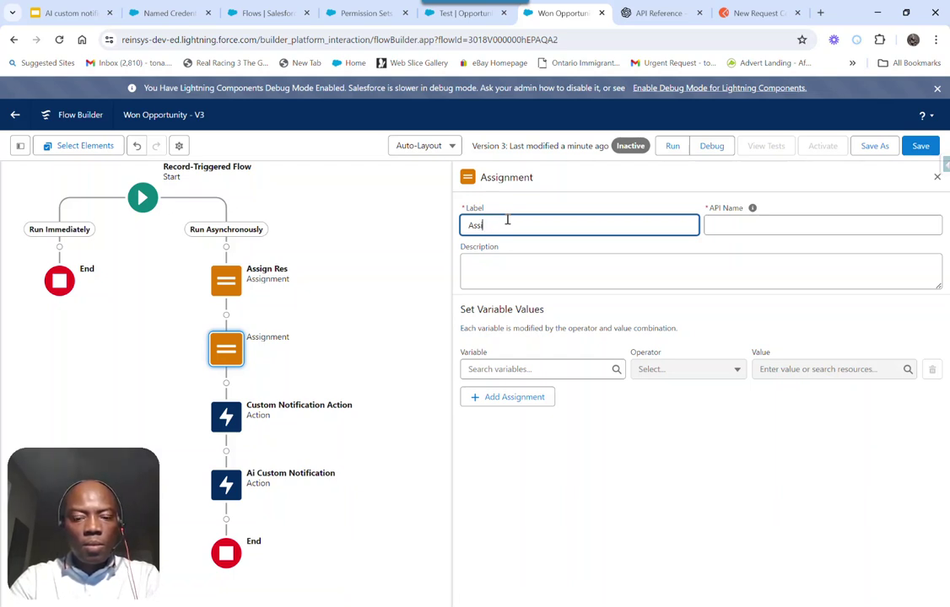
text(Data)
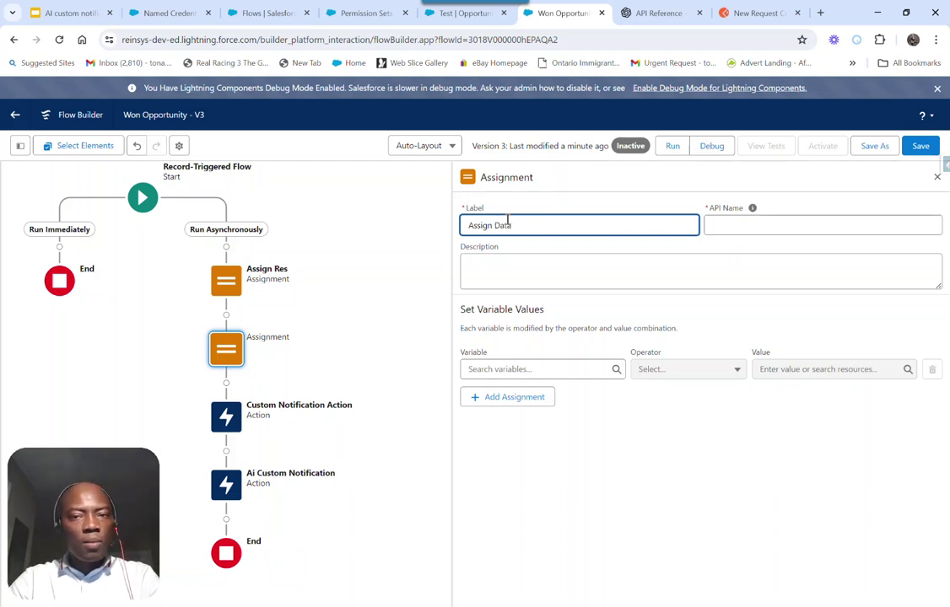
key(Tab)
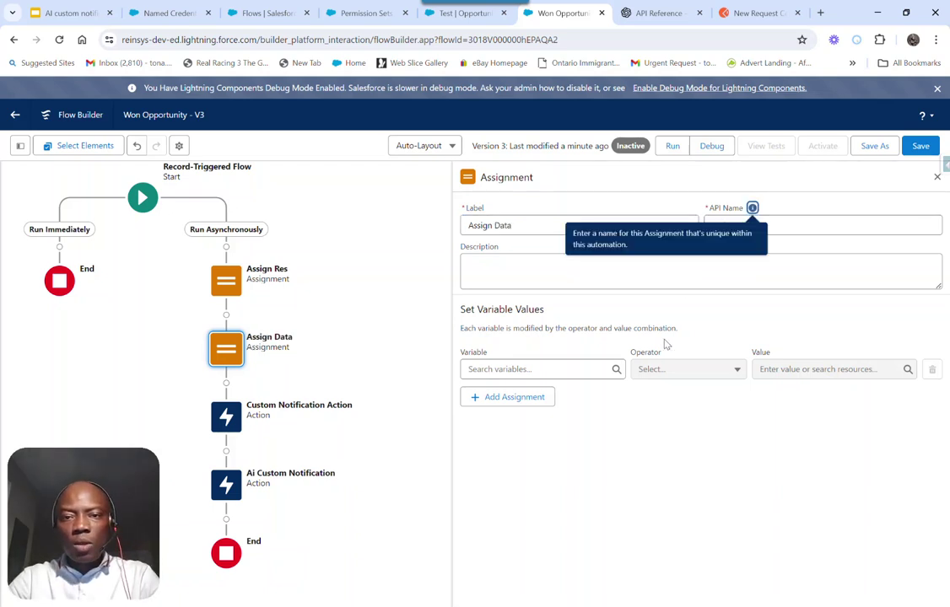
Step: Select the model field of ReqBody as the first variable in the Assign Data element
click(529, 369)
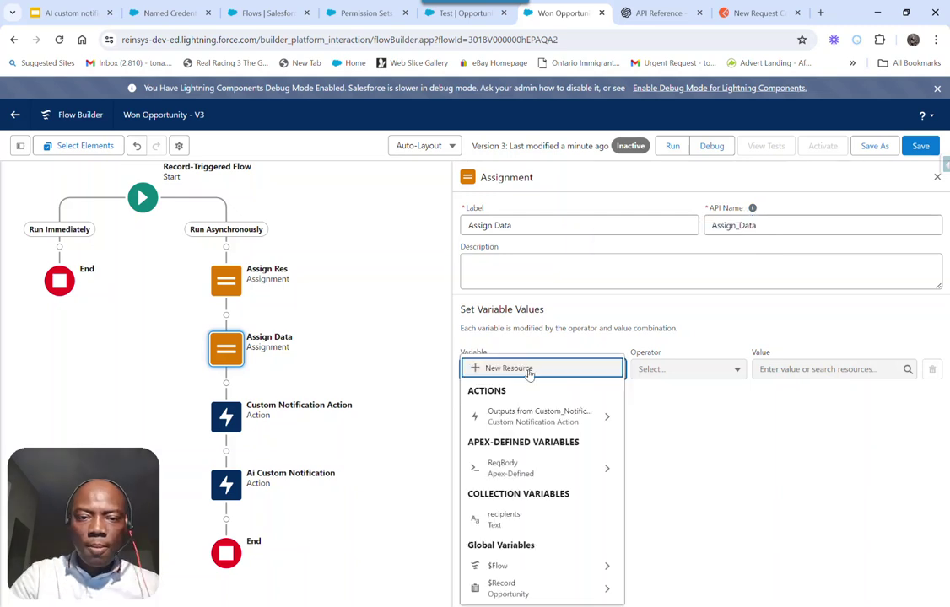
click(534, 469)
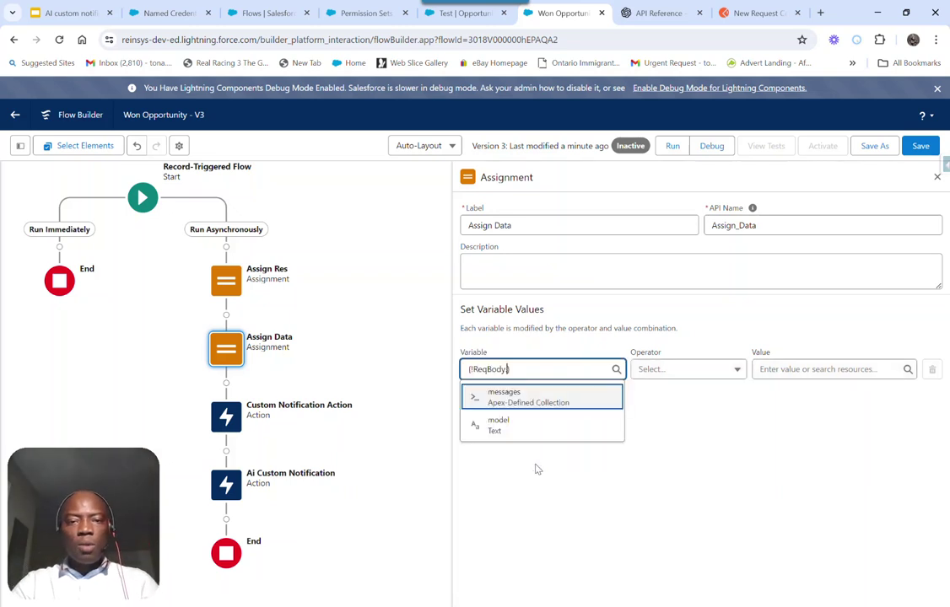
click(509, 428)
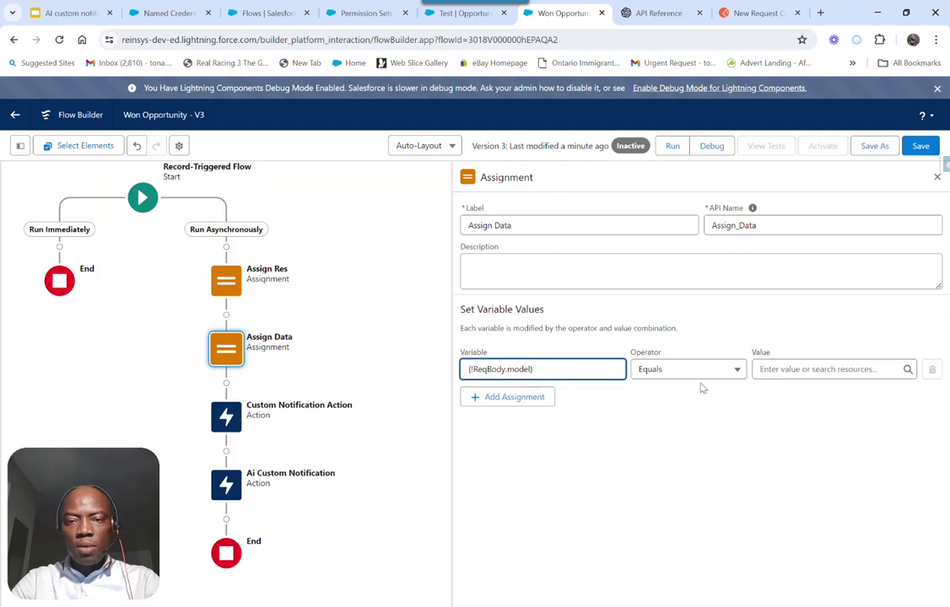
Step: Copy the model name gpt-4o from the Postman request body and set it as the value of ReqBody's model in Assign Data
click(757, 13)
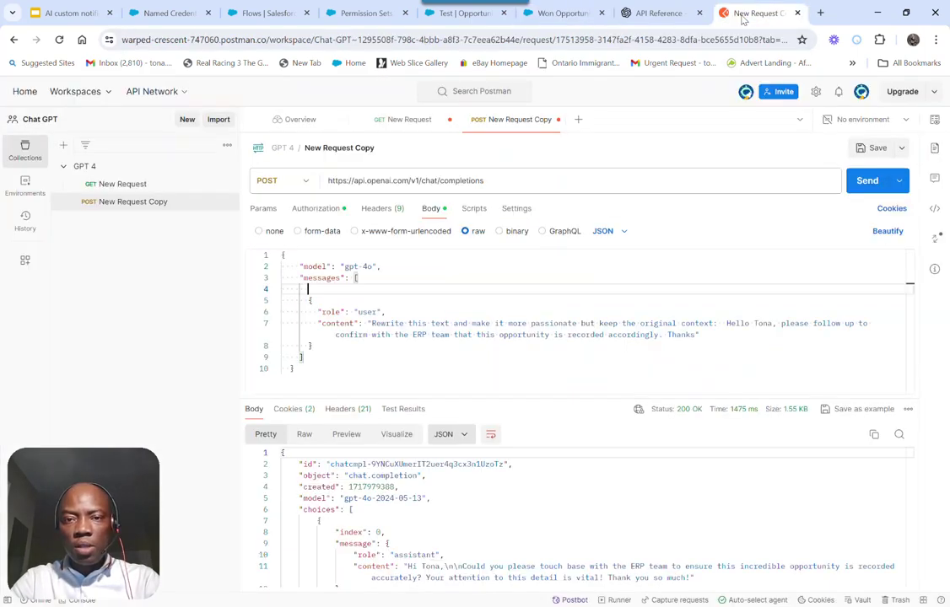
drag(345, 267, 372, 268)
key(ctrl+c)
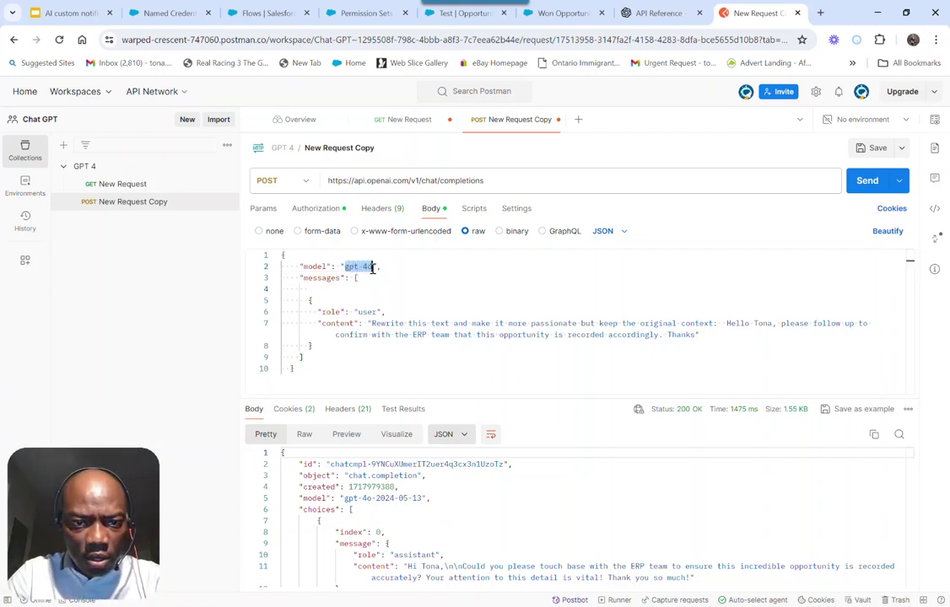
click(556, 13)
click(790, 369)
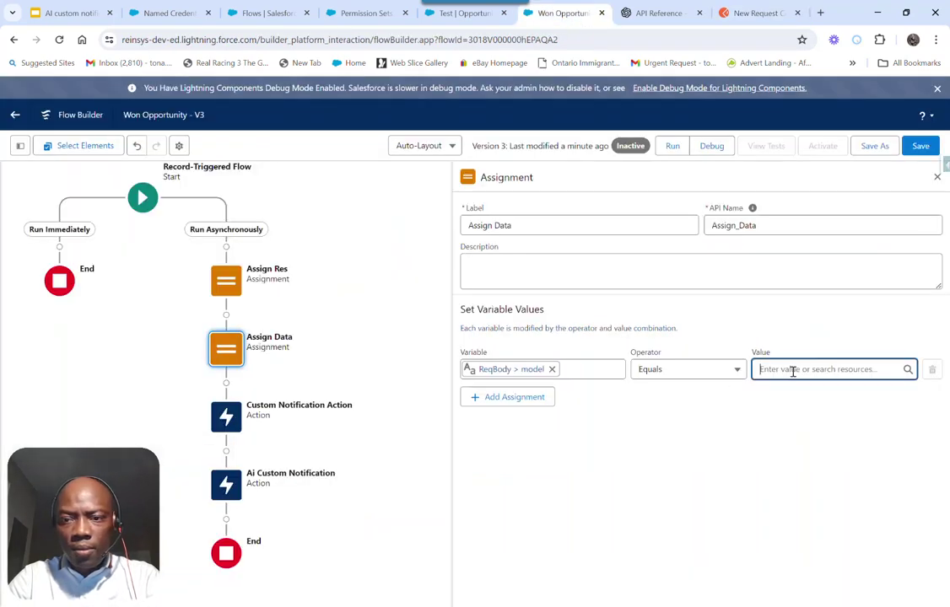
key(ctrl+v)
click(669, 466)
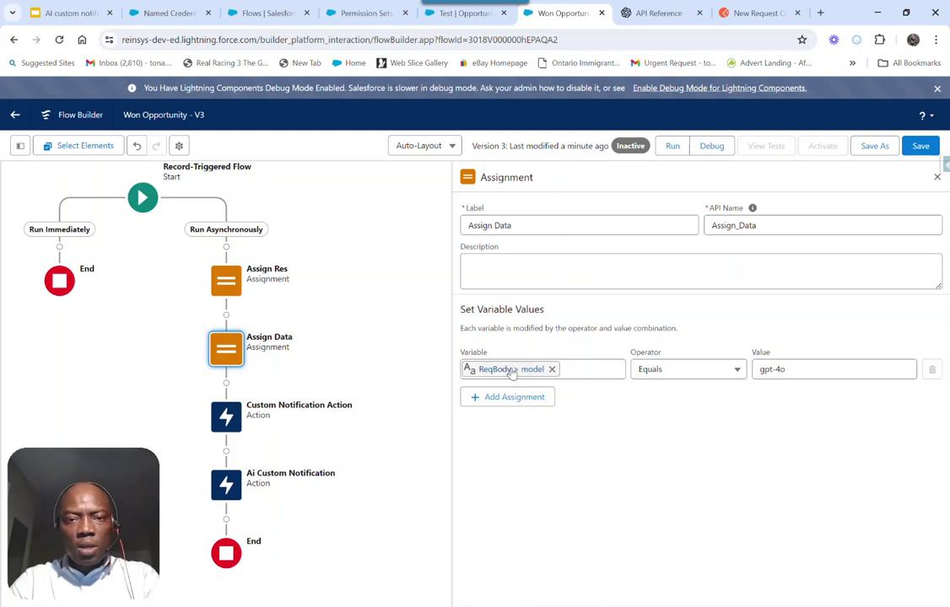
Step: Switch to Postman and examine the messages key and the role and content object inside its array
click(753, 12)
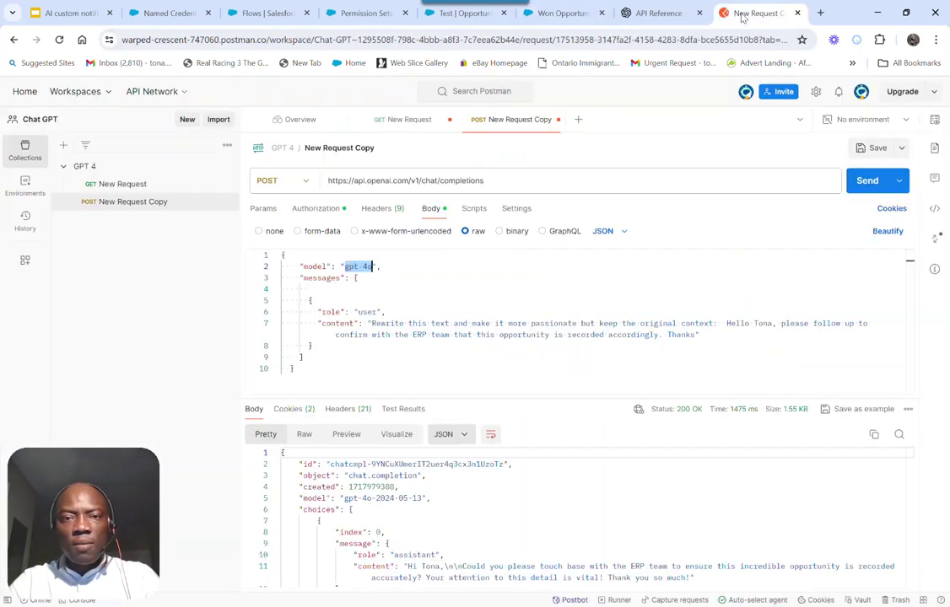
click(309, 300)
drag(308, 300, 317, 346)
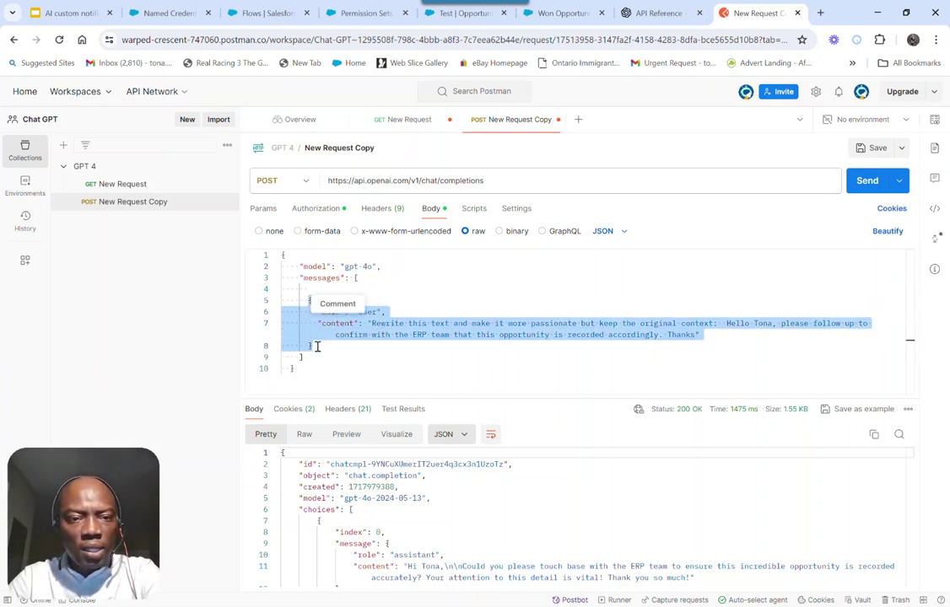
double_click(312, 278)
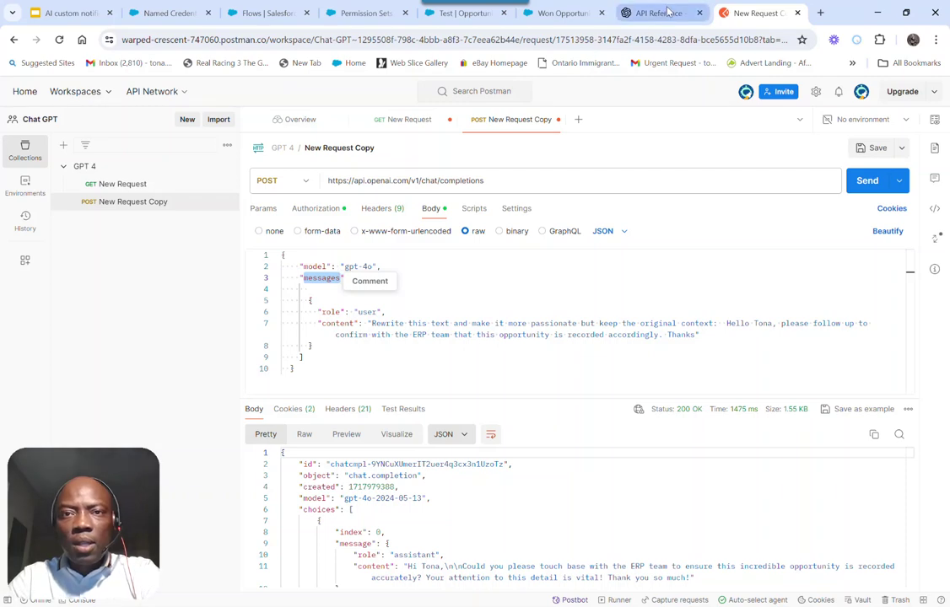
Step: Switch back to Flow Builder and add a second assignment row to Assign Data, showing its variable choices
click(554, 13)
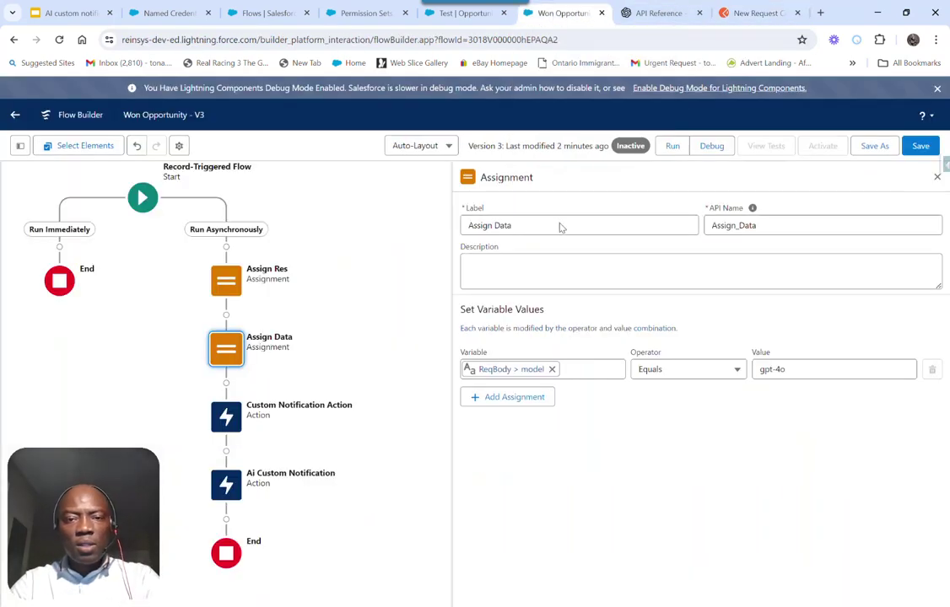
click(508, 402)
click(495, 411)
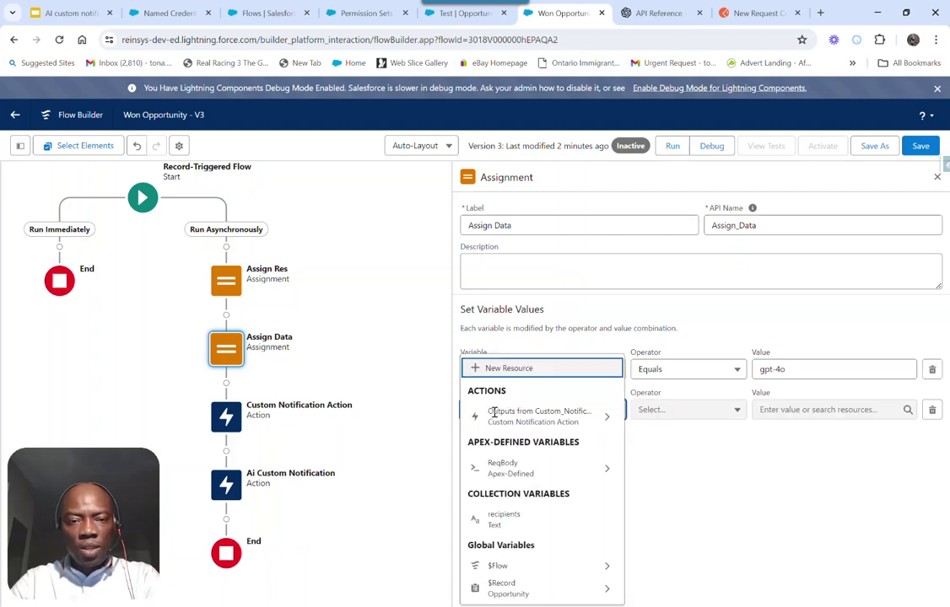
click(515, 369)
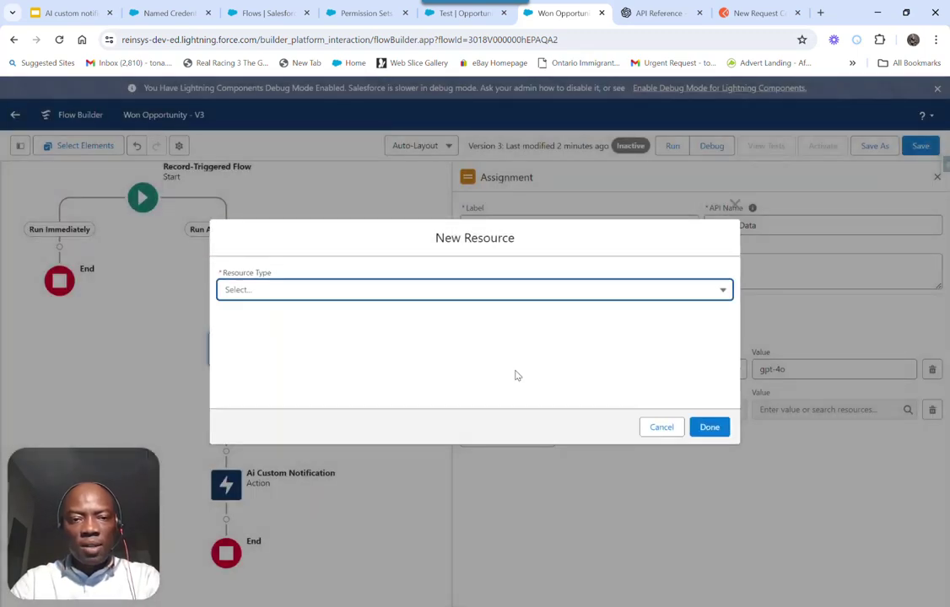
click(390, 291)
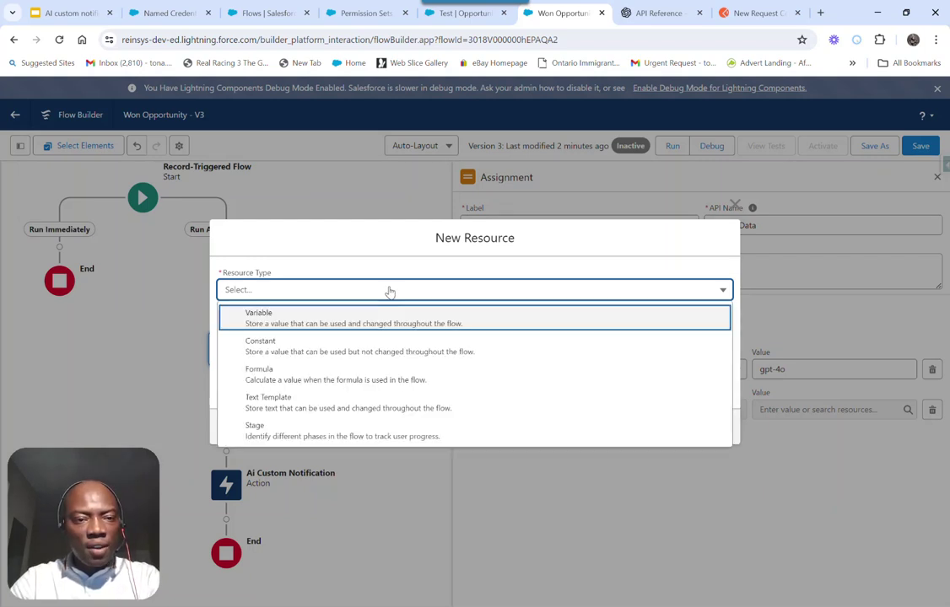
click(269, 317)
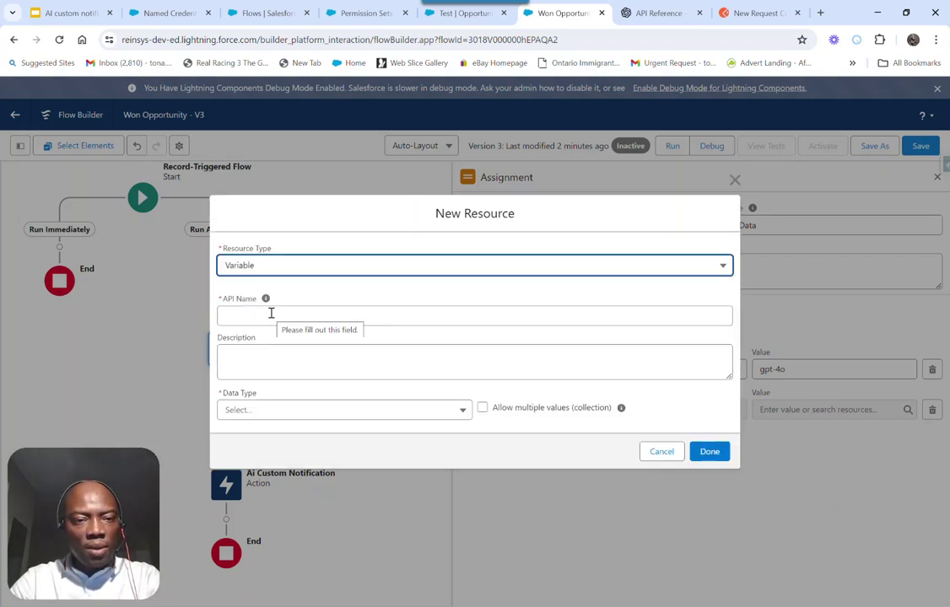
click(267, 314)
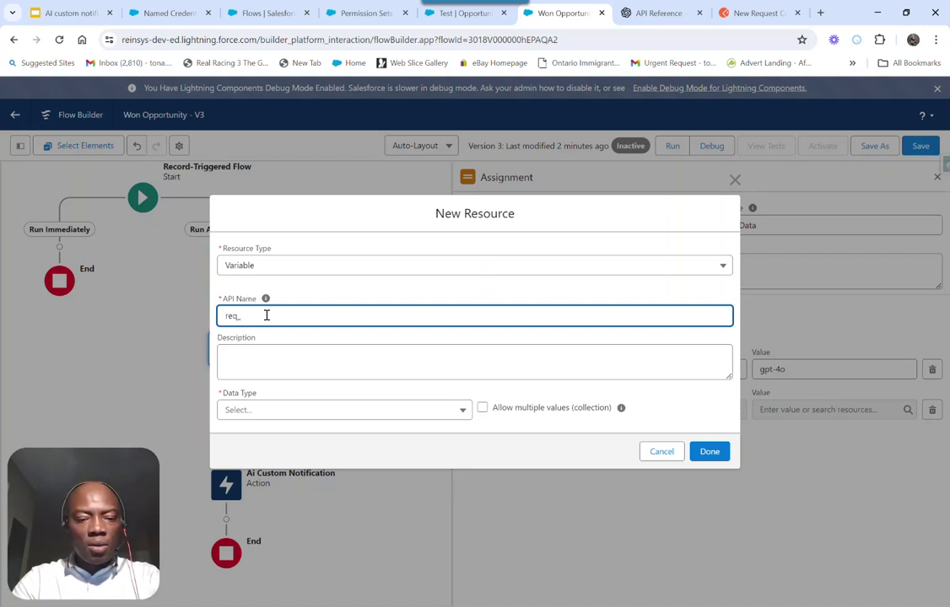
text(ages)
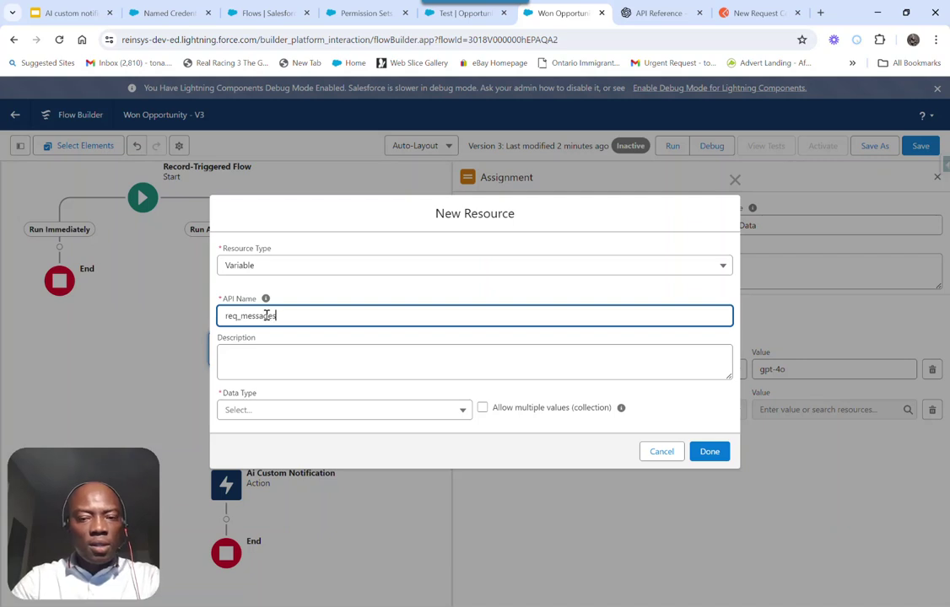
click(274, 412)
click(270, 388)
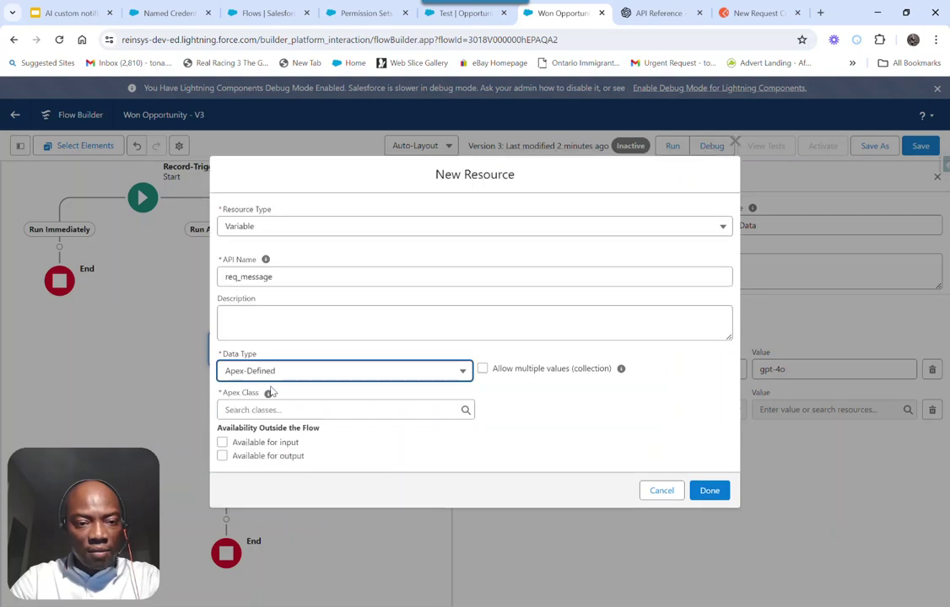
click(249, 410)
text(gpt-4o)
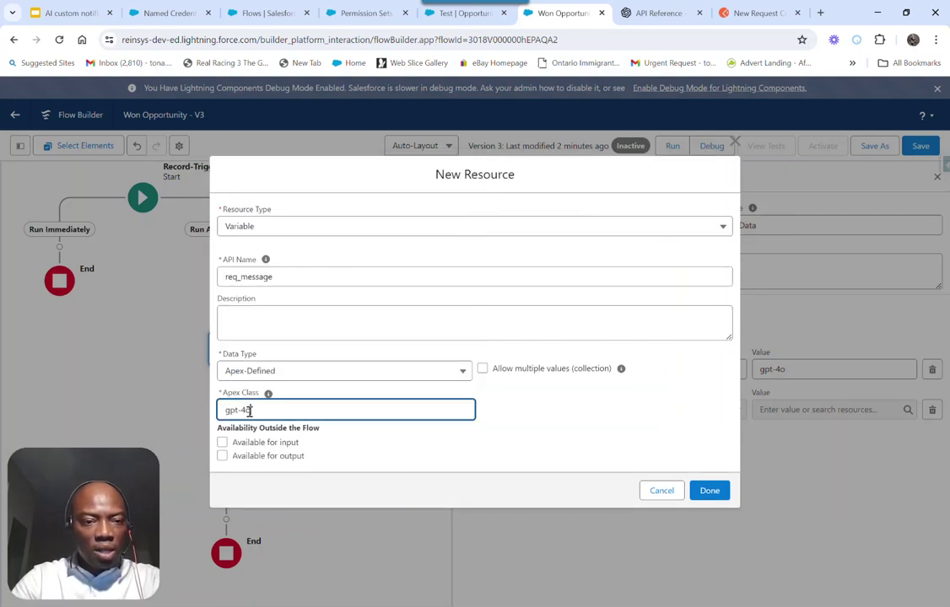
key(BackSpace)
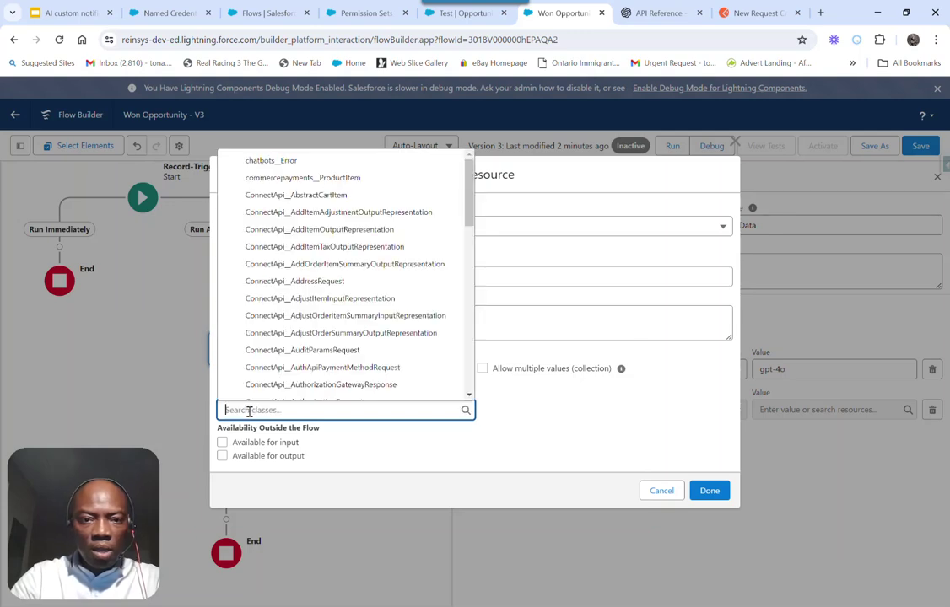
click(660, 491)
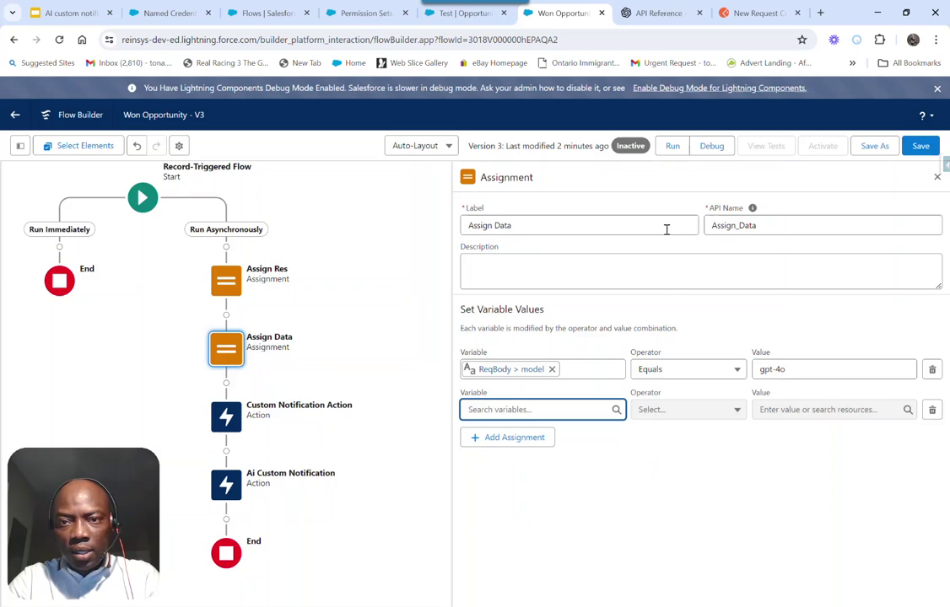
Step: Open the Custom Notification Action element and copy the external service name OpenExtServ from its AI Invocable details
click(355, 431)
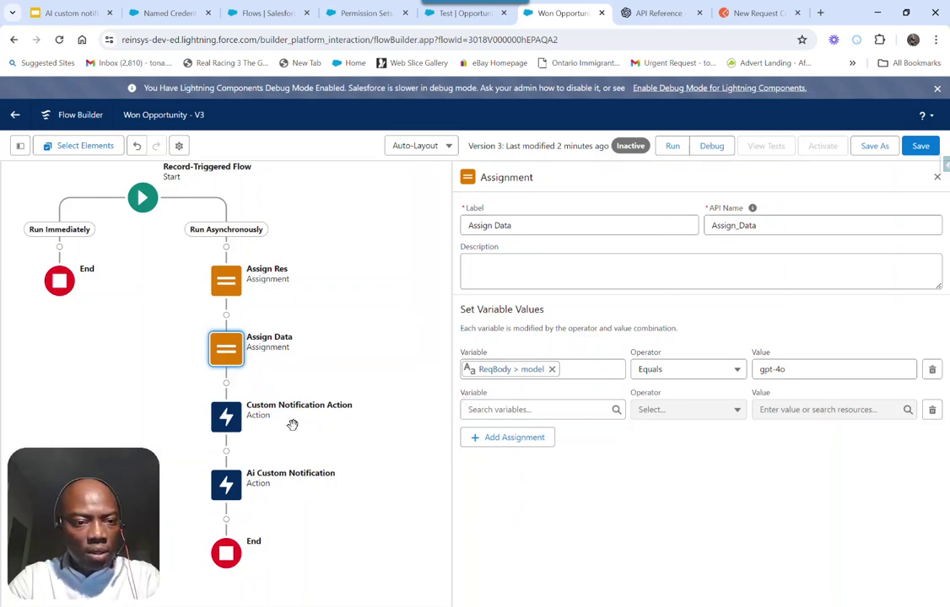
click(226, 425)
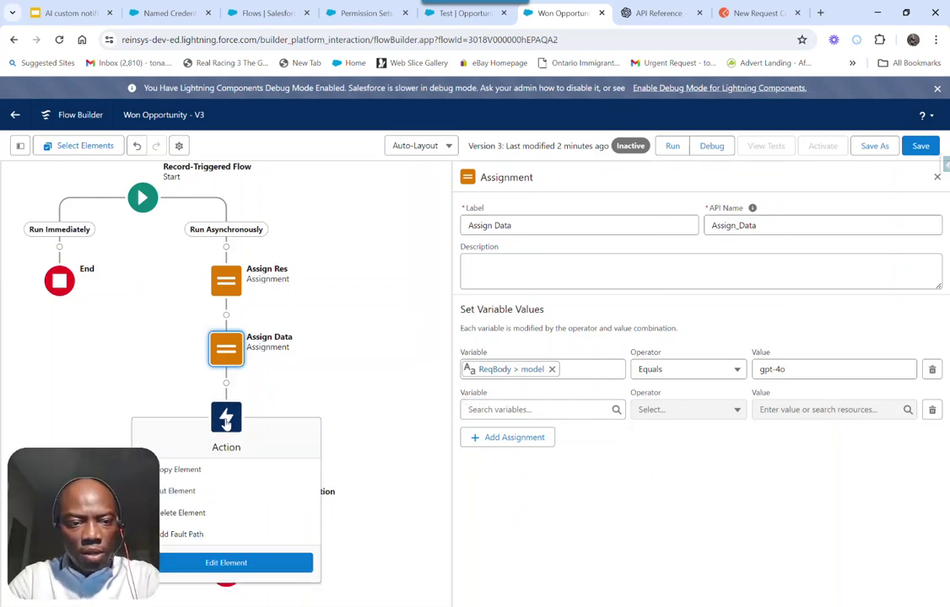
click(226, 424)
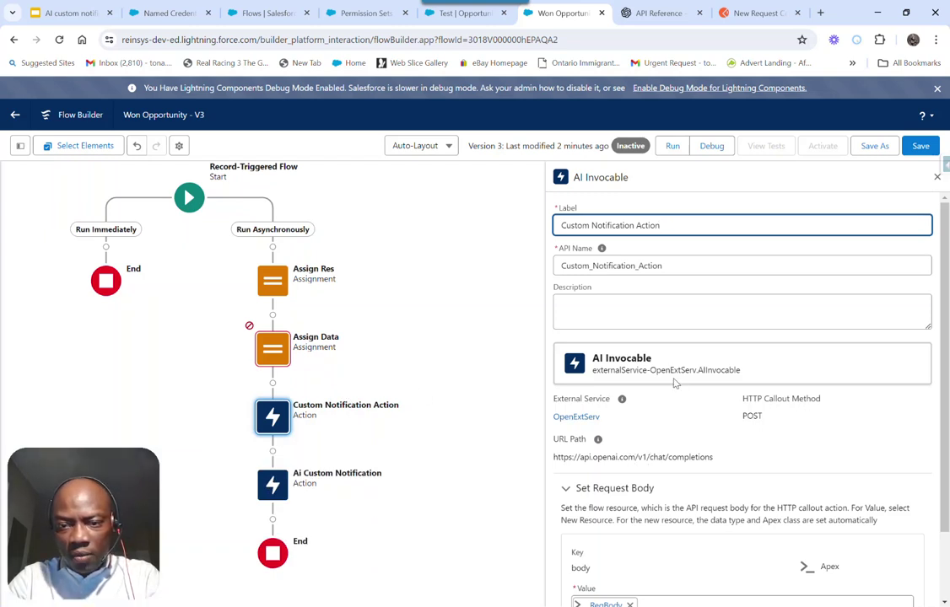
double_click(672, 370)
key(ctrl+c)
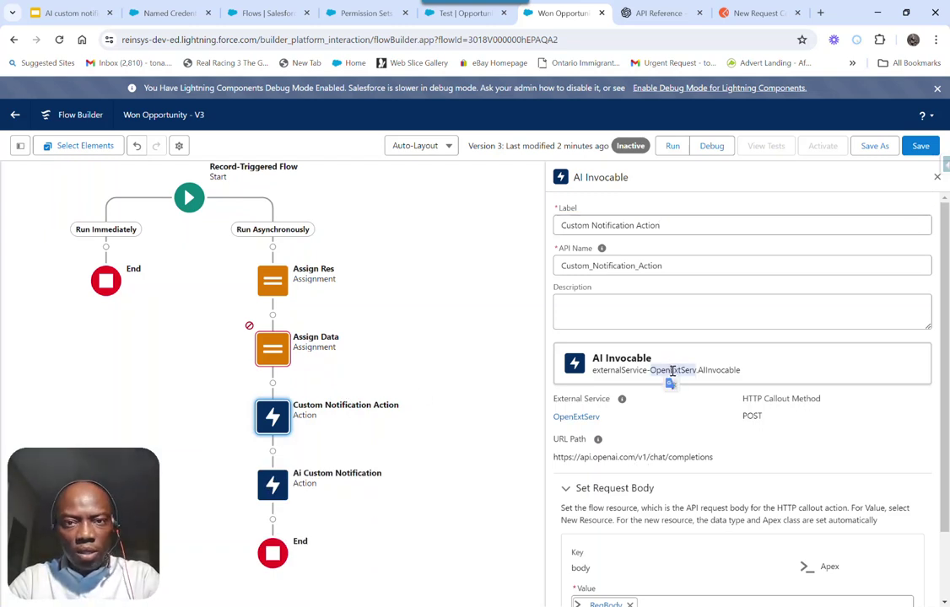
Step: Reopen Assign Data and start a new variable resource with the Apex-Defined data type for the second assignment row
click(274, 351)
click(276, 354)
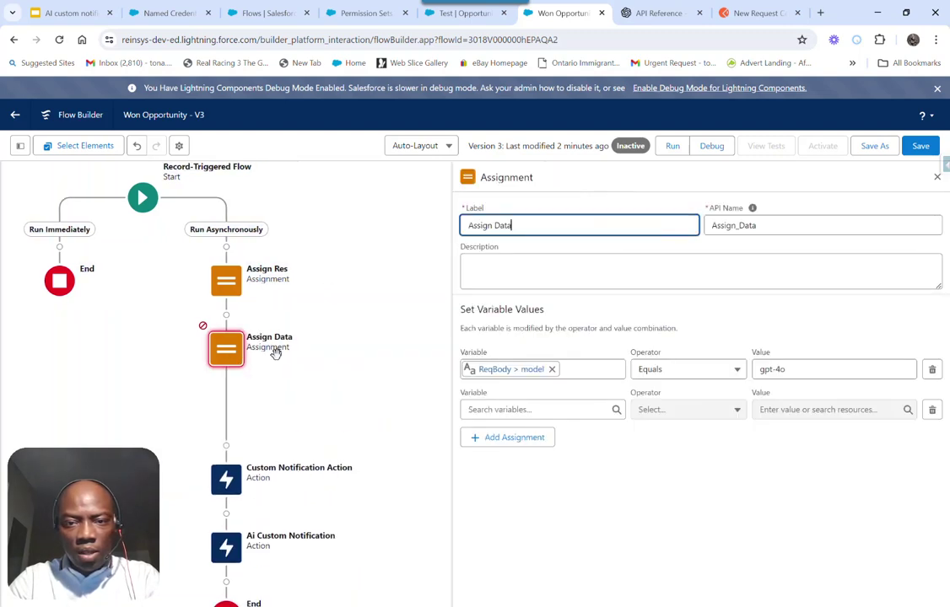
click(523, 410)
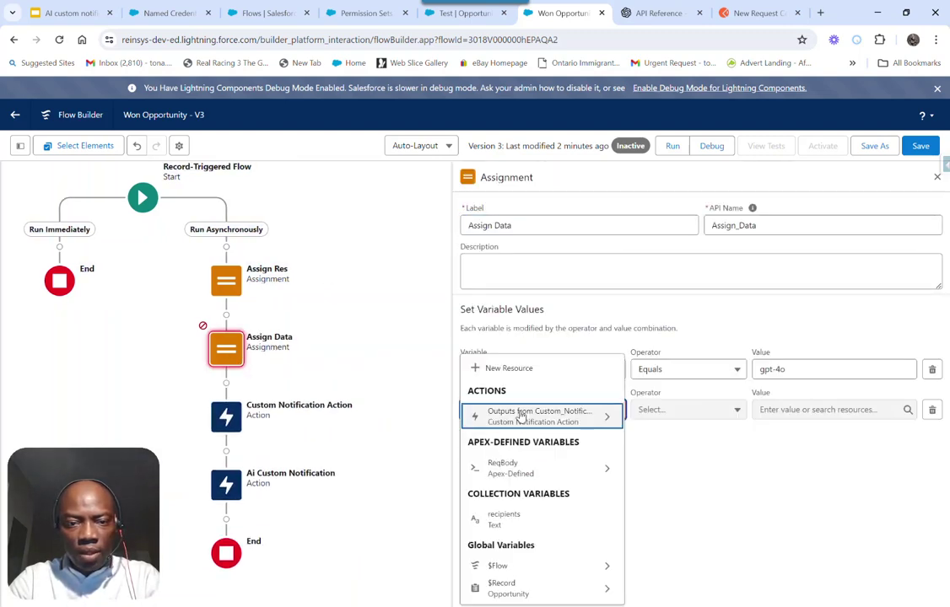
click(498, 371)
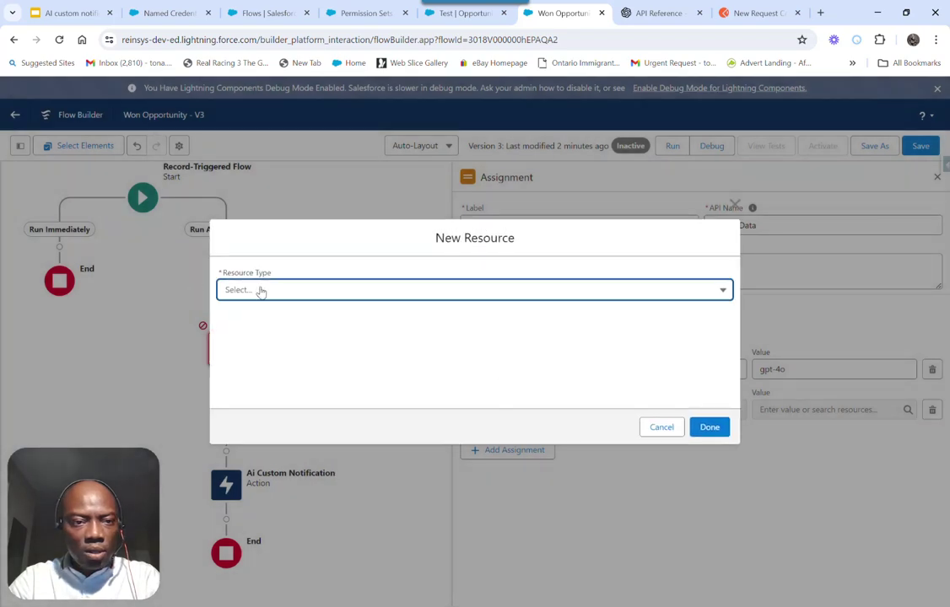
click(261, 291)
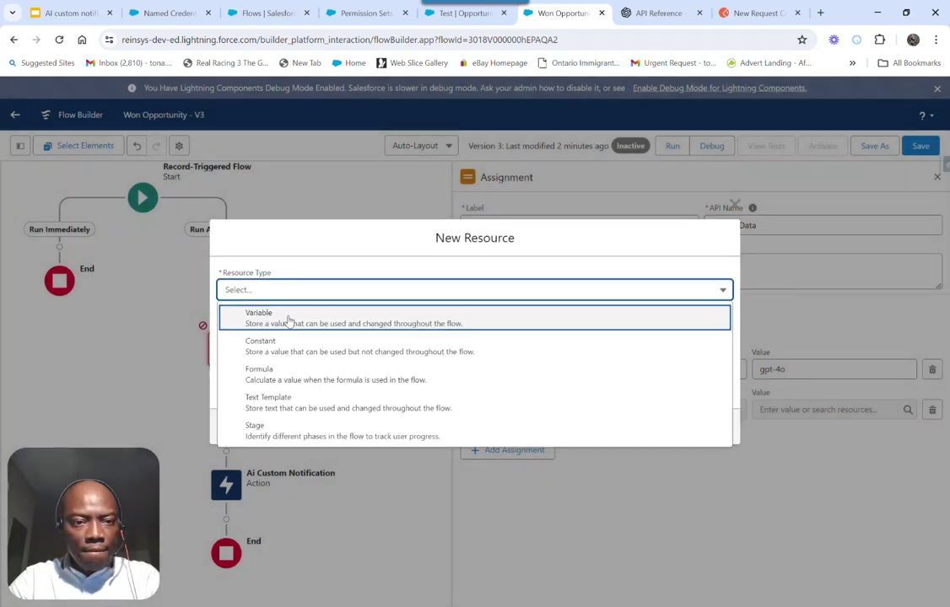
click(288, 320)
click(275, 414)
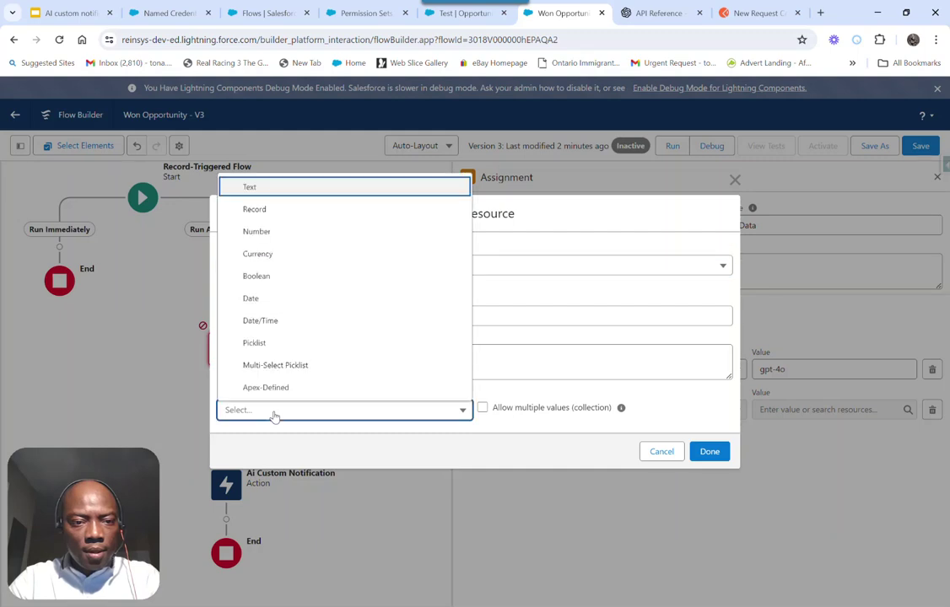
click(271, 390)
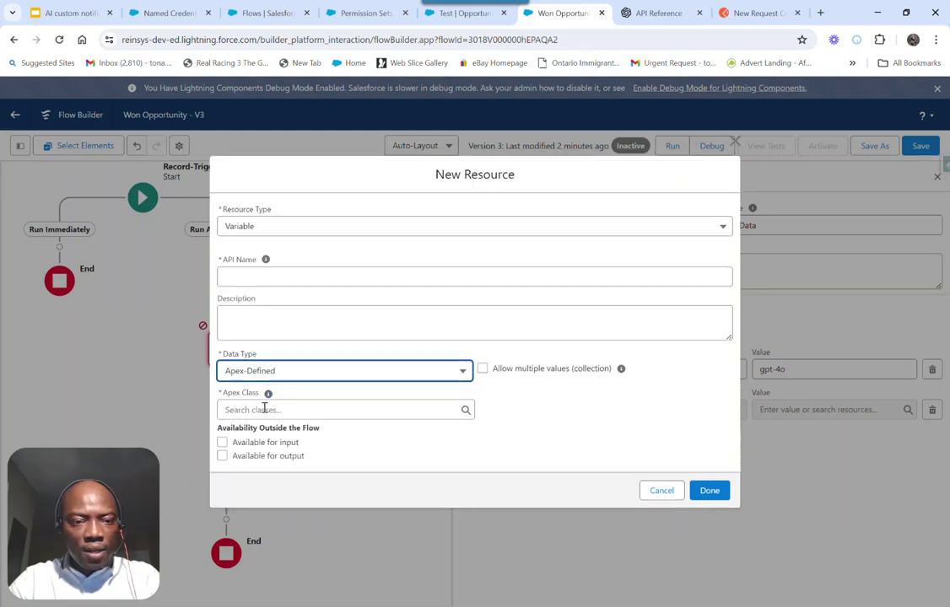
Step: Set the Apex class to ExternalService__OpenExtServ_AIInvocable_IN_body_messages, name the variable body_messages, and create it
click(264, 408)
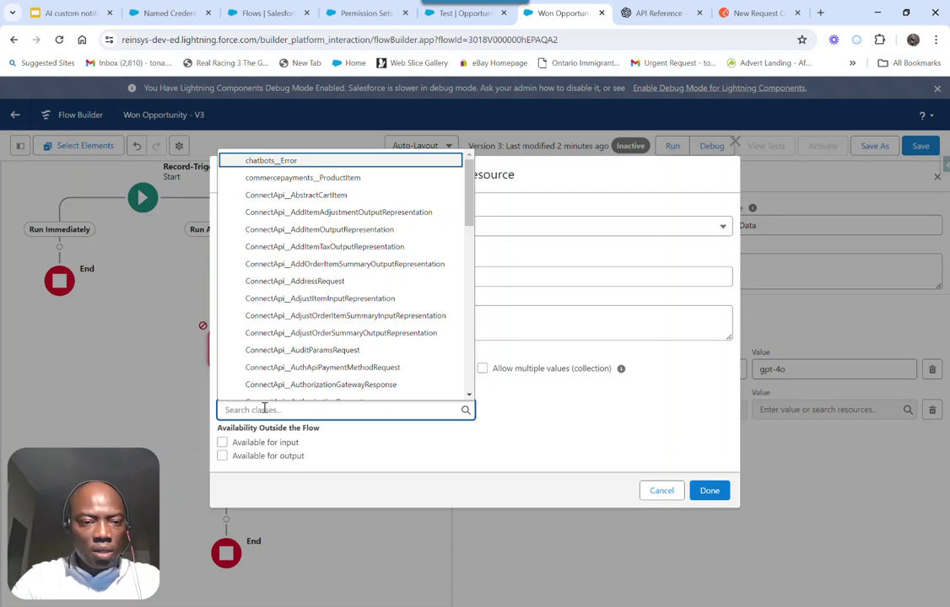
key(ctrl+v)
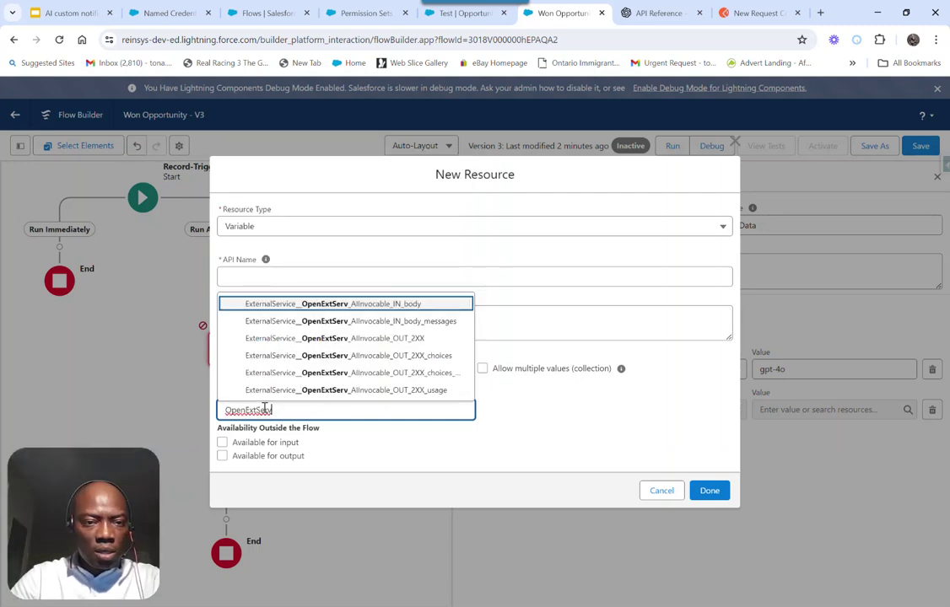
click(426, 324)
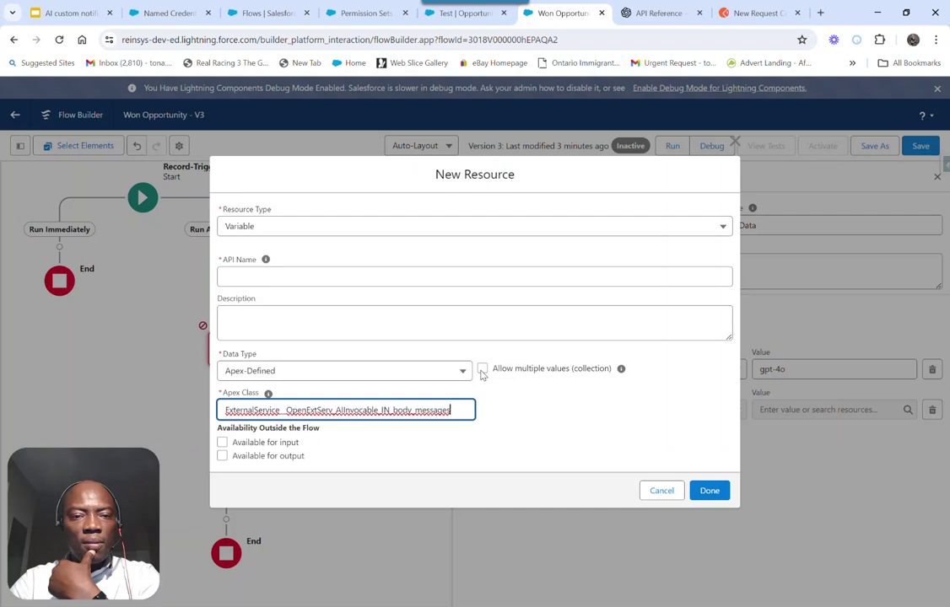
click(499, 408)
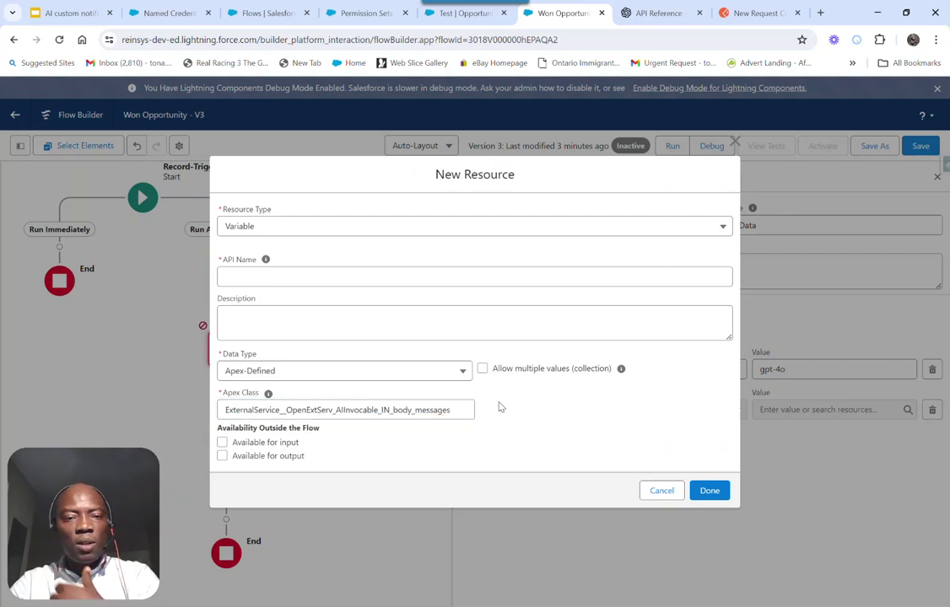
click(319, 274)
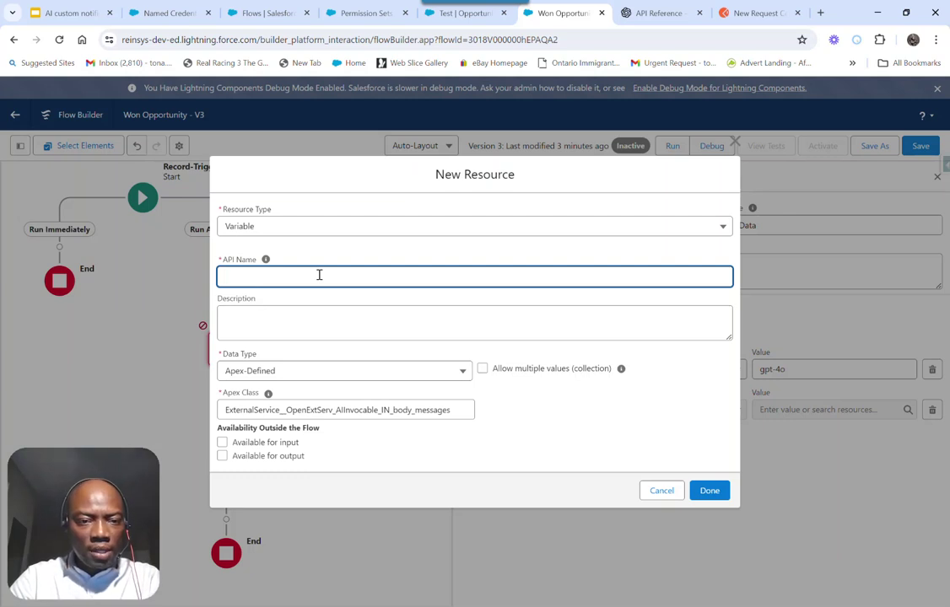
text(body_messages)
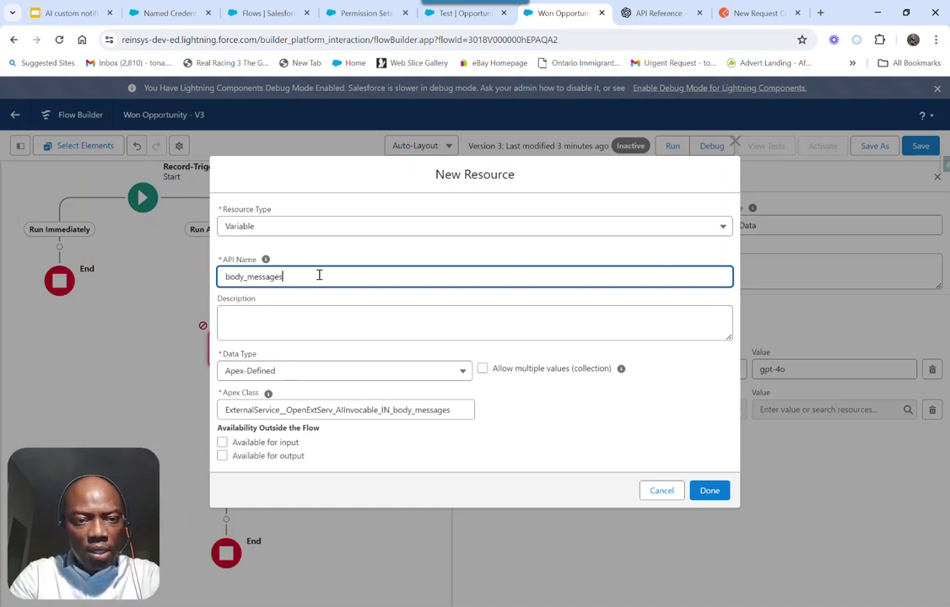
click(391, 242)
click(706, 496)
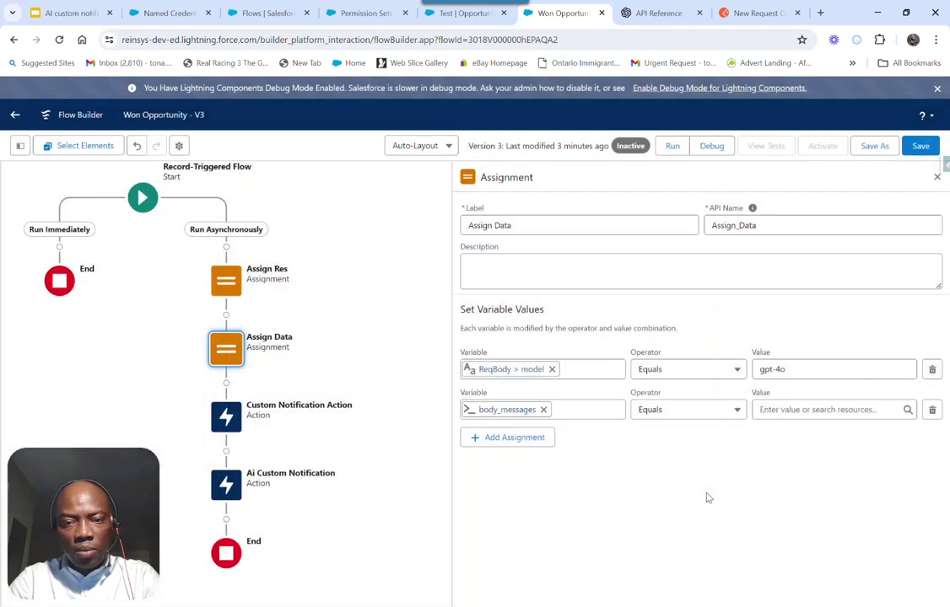
Step: Change the second assignment's variable in Assign Data to the role field of body_messages
click(535, 411)
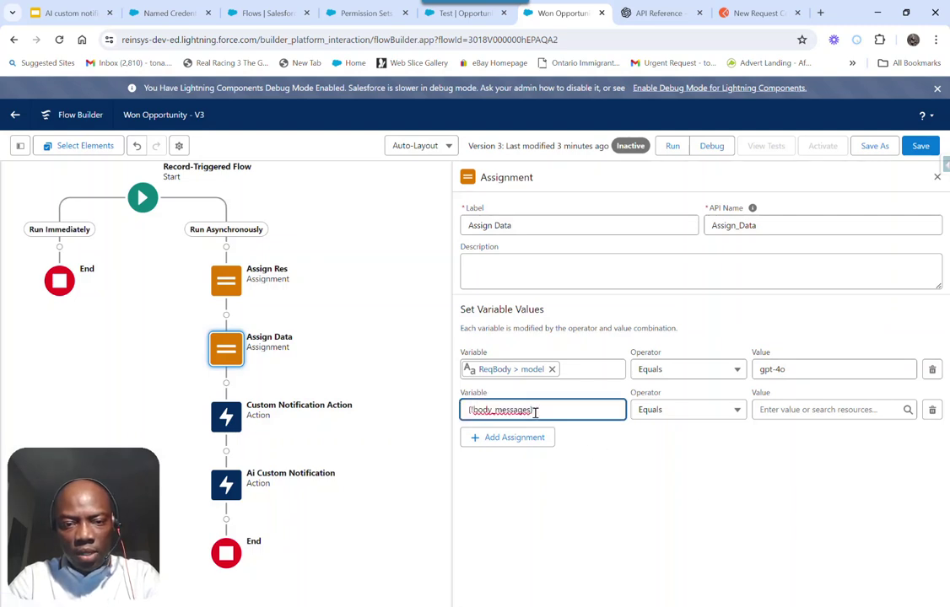
click(498, 411)
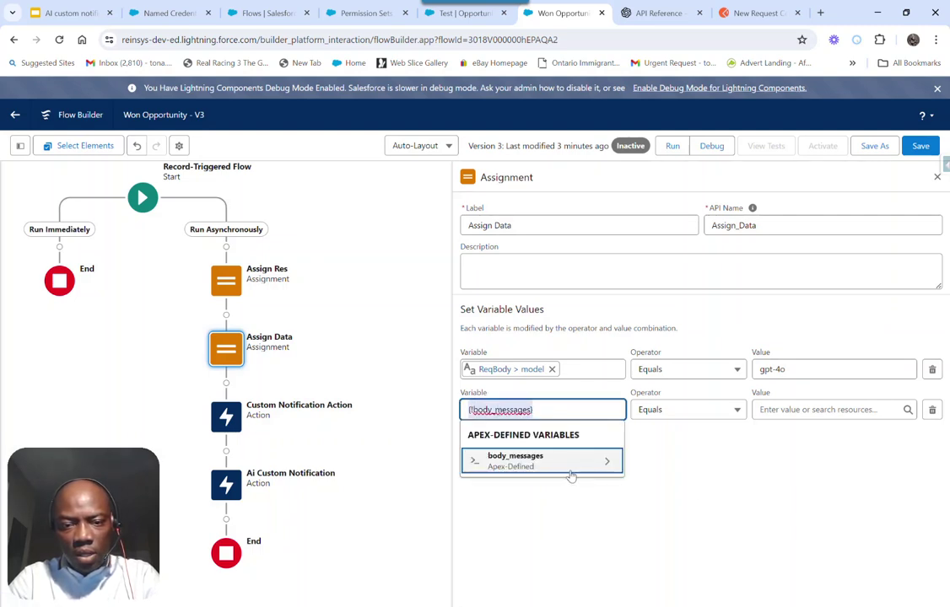
click(599, 460)
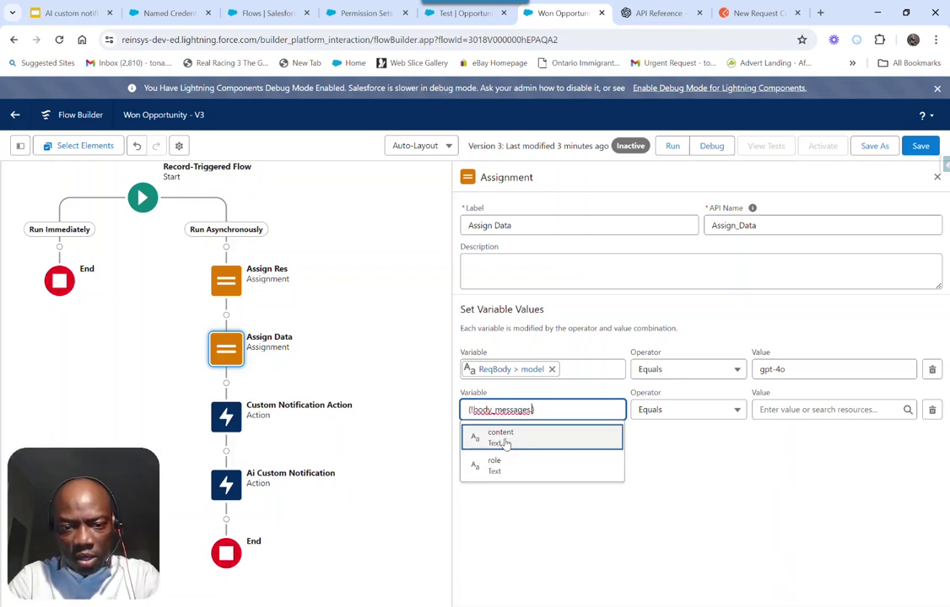
click(505, 465)
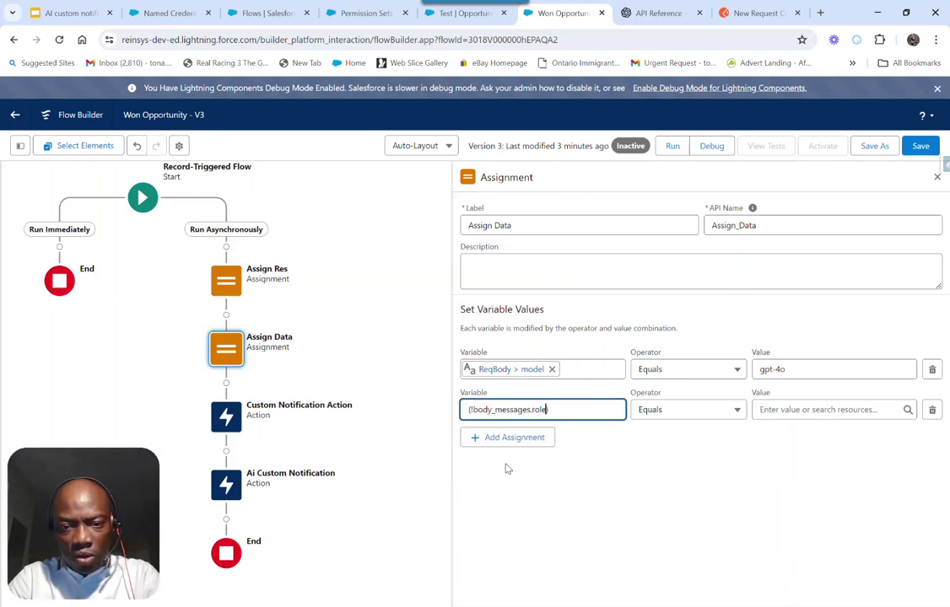
Step: Add a third assignment row for the content field of body_messages, and set the role row's value to user
click(526, 439)
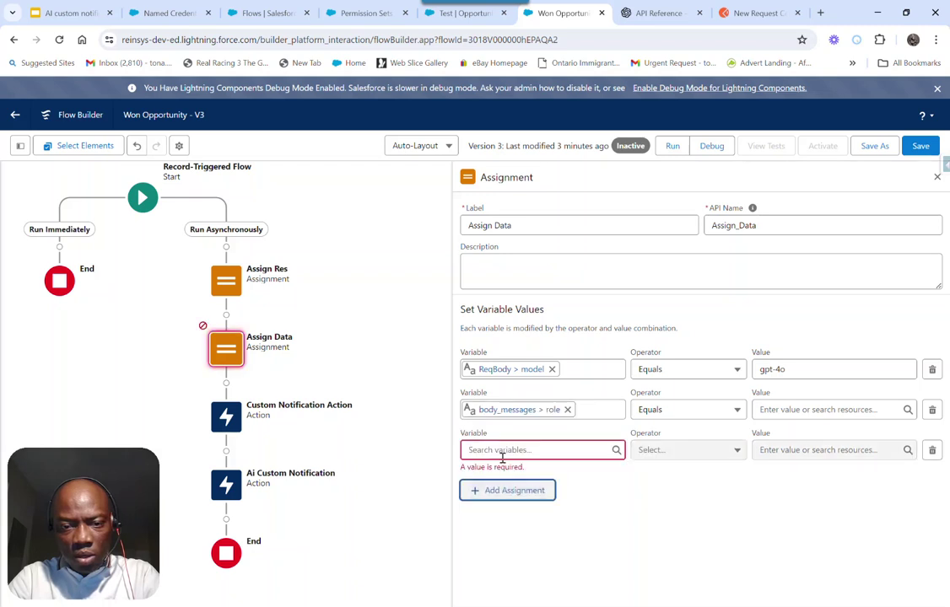
click(524, 450)
text(bo)
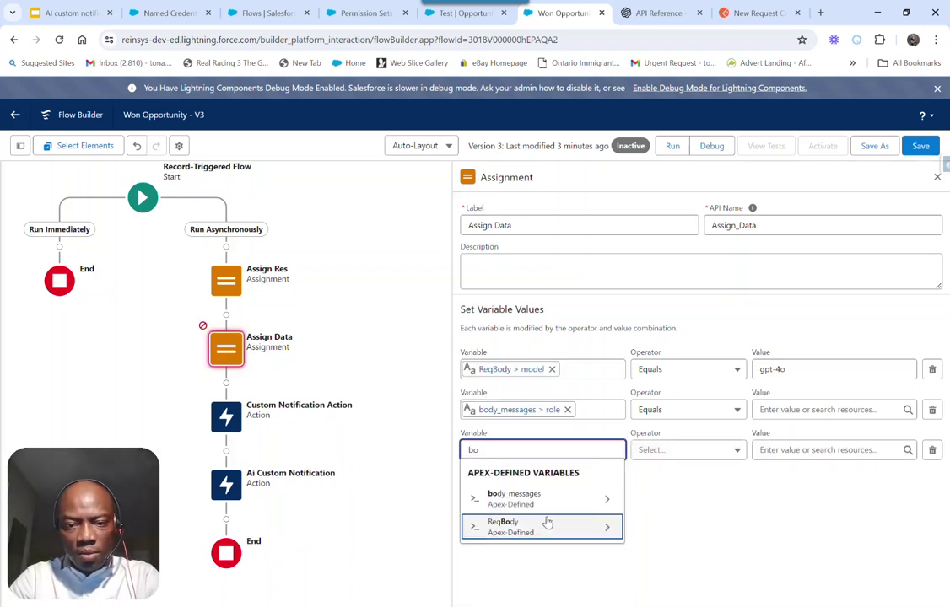
click(557, 501)
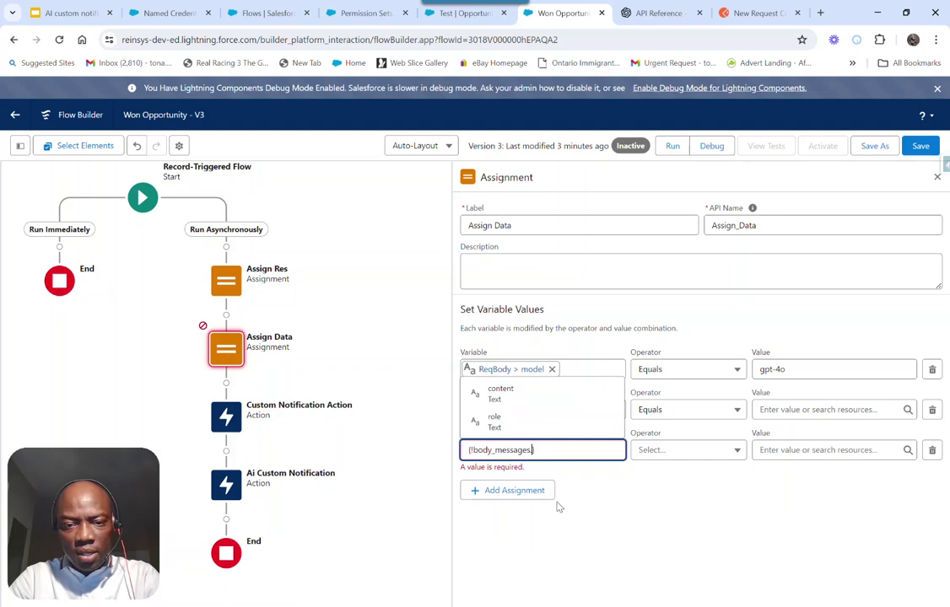
click(501, 393)
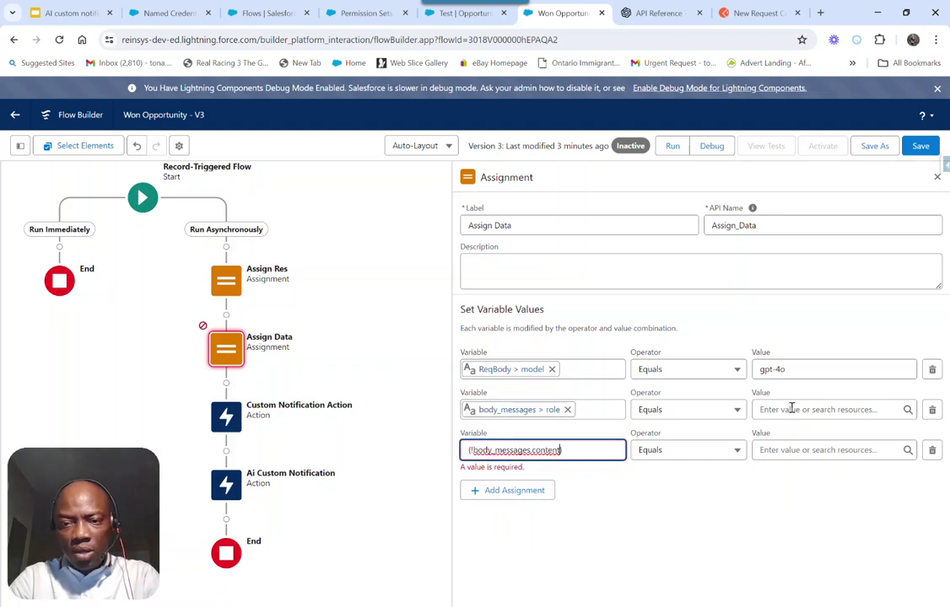
click(793, 410)
text(user)
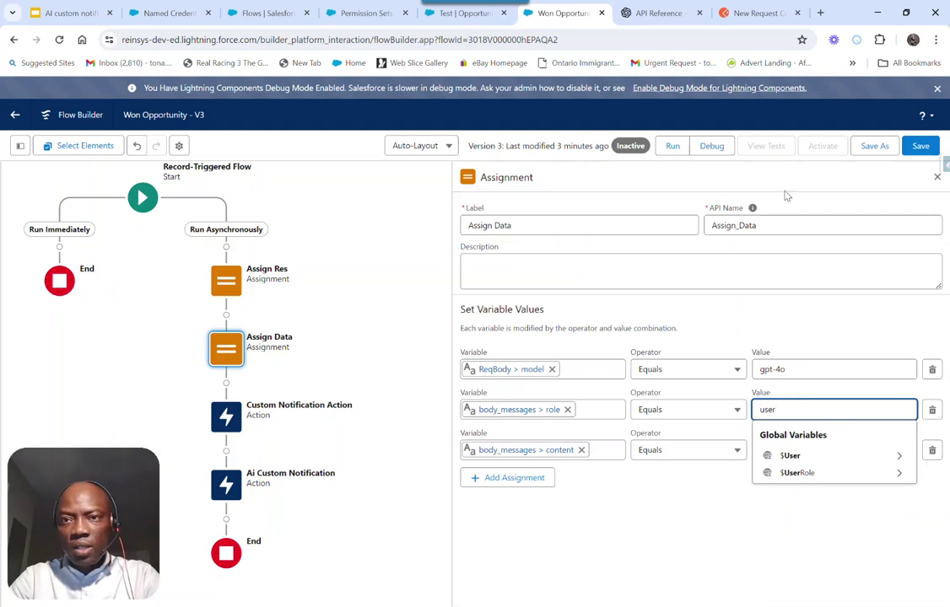
Step: Switch to the Postman chat completions request and copy the full prompt text from the message's content value
click(743, 13)
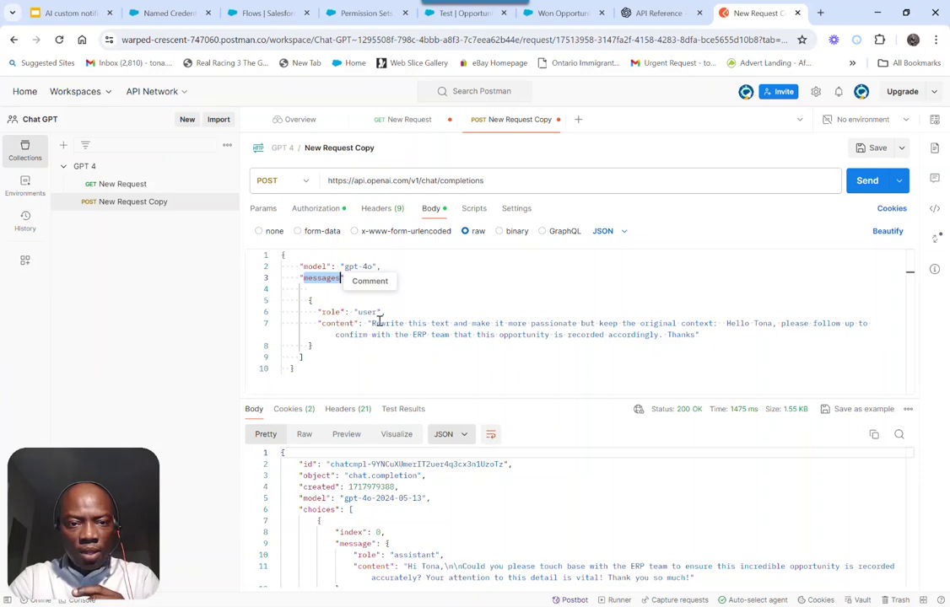
drag(370, 323, 696, 335)
key(ctrl+c)
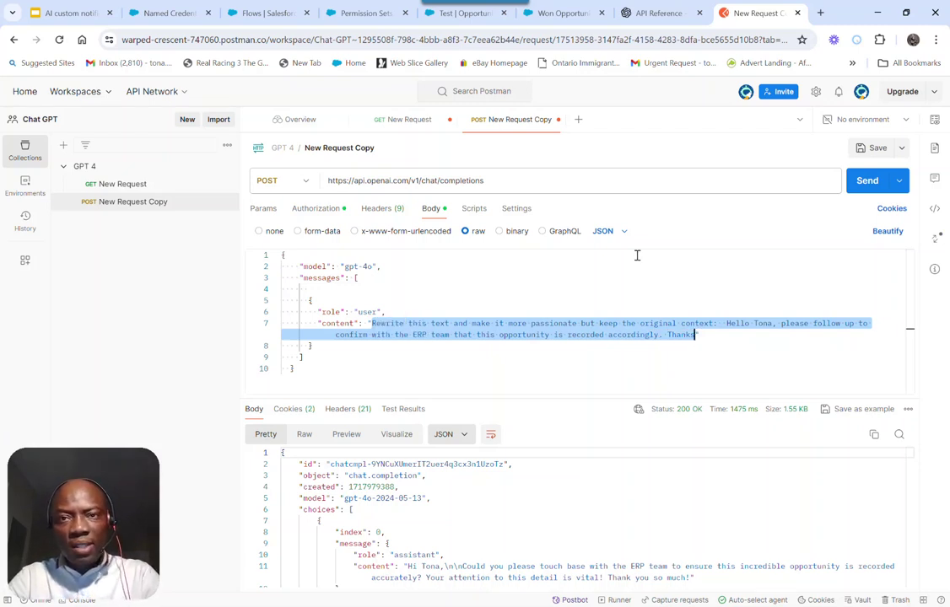
Step: Return to Flow Builder and start a new Text Template resource for the body_messages content value
click(573, 13)
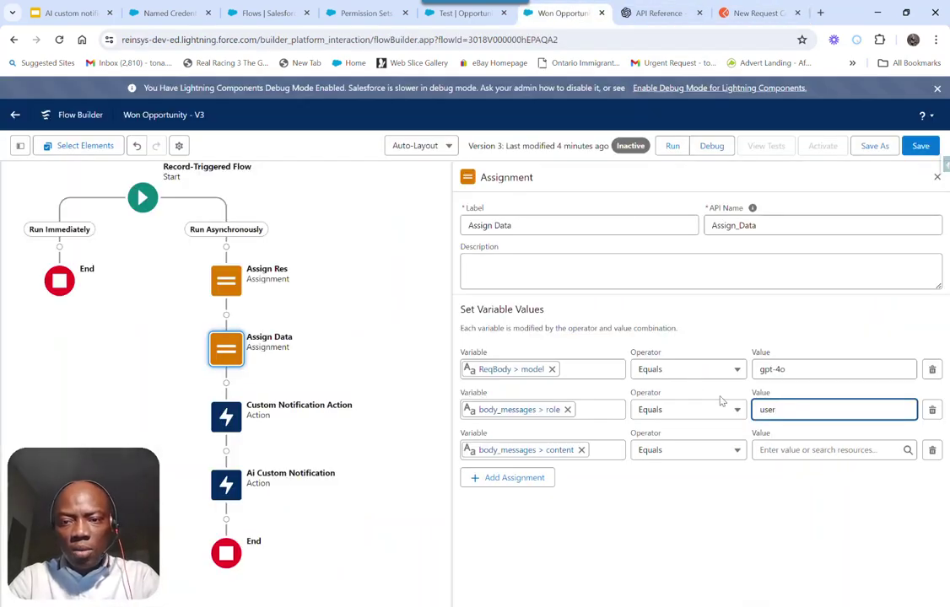
click(785, 450)
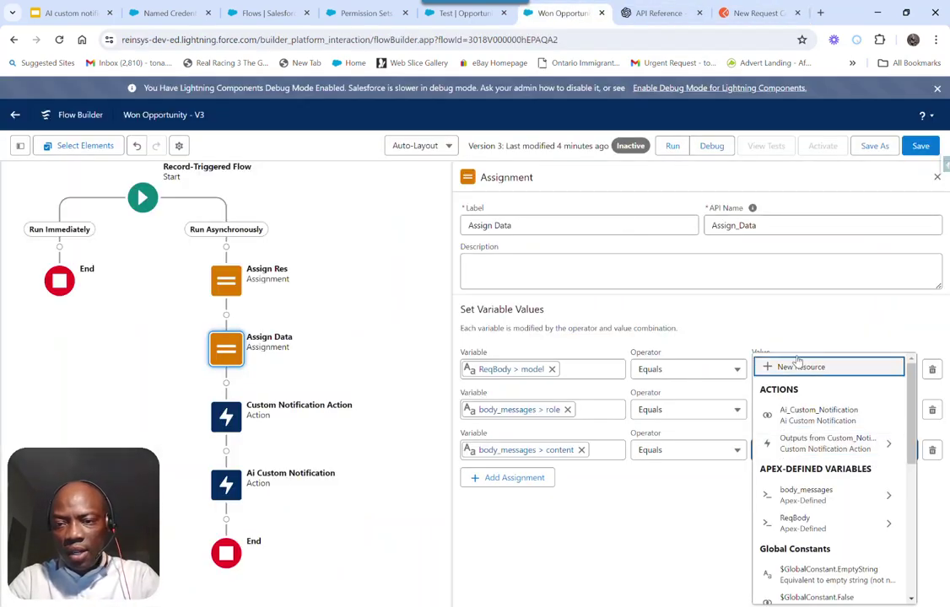
click(797, 366)
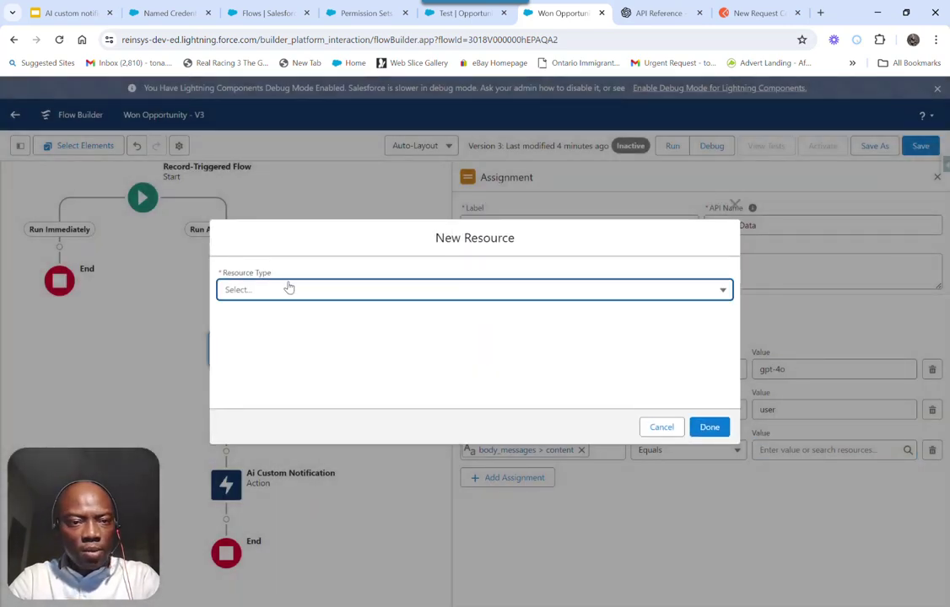
click(283, 290)
click(277, 317)
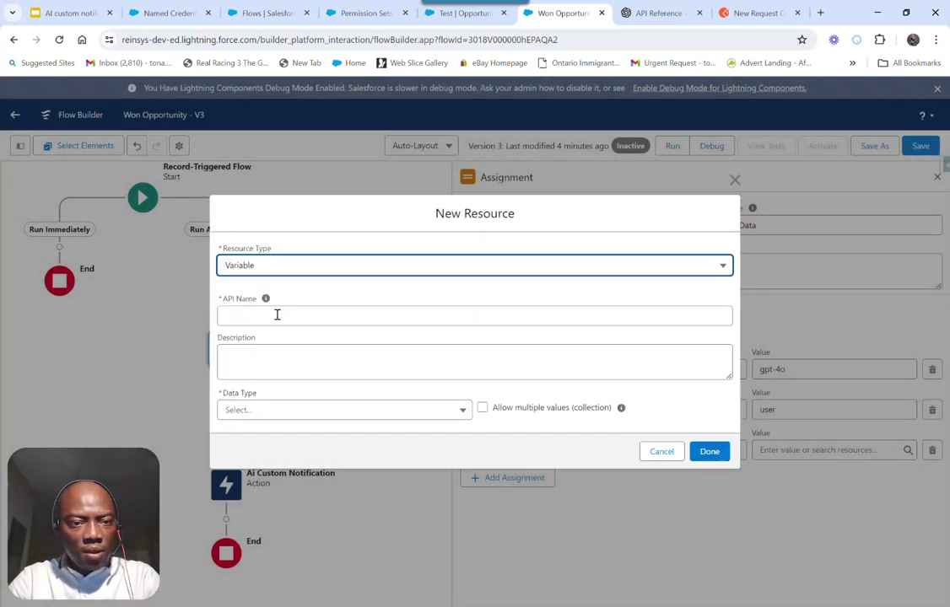
click(284, 268)
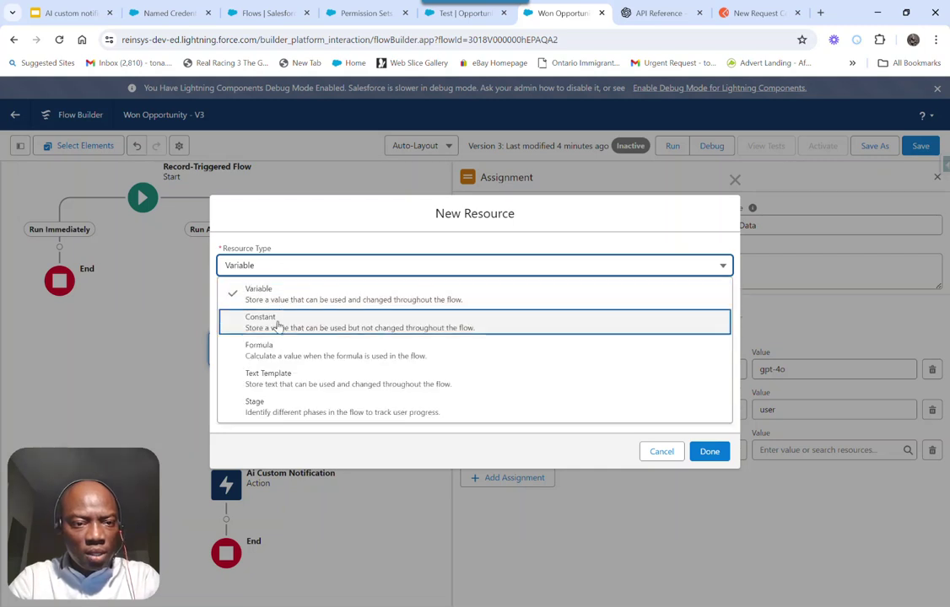
click(277, 374)
Step: Name the text template Ai_Inputs and paste the copied rewrite prompt as its body
click(246, 263)
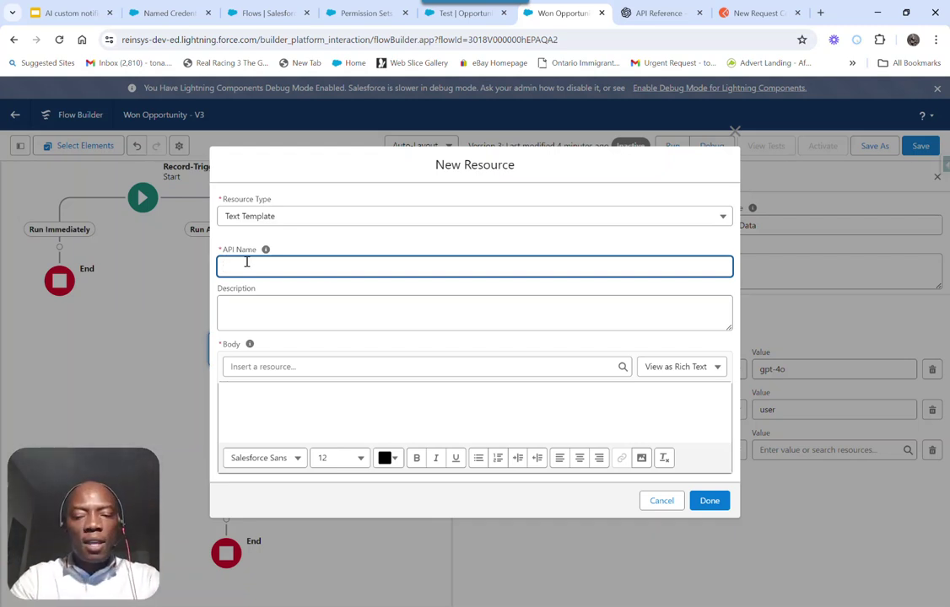
text(AI_Input)
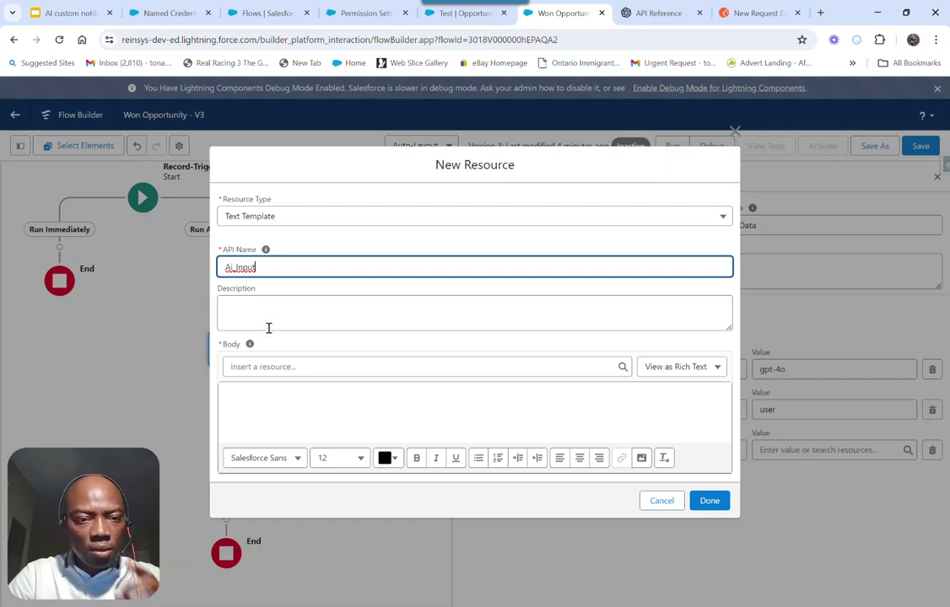
click(278, 397)
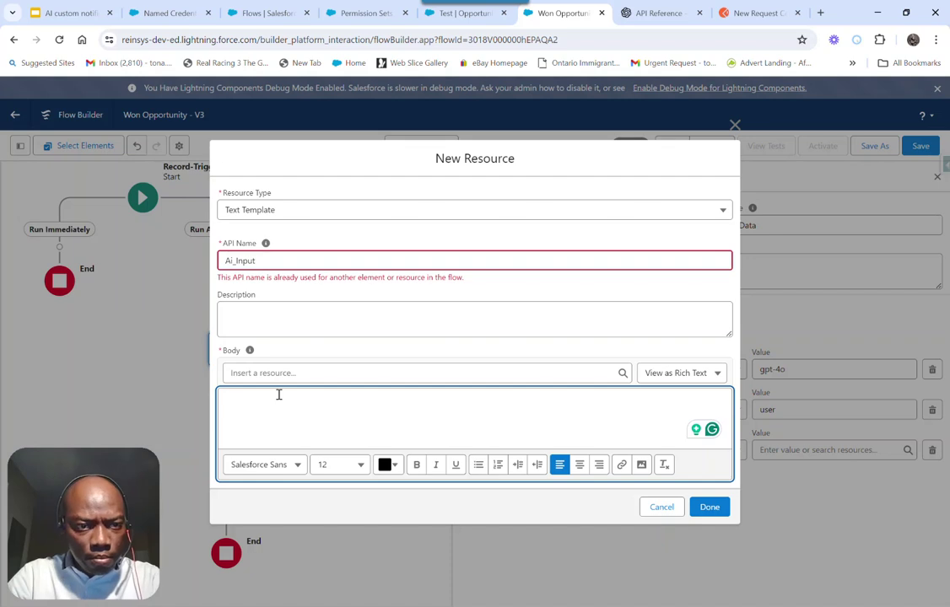
click(258, 263)
text(s)
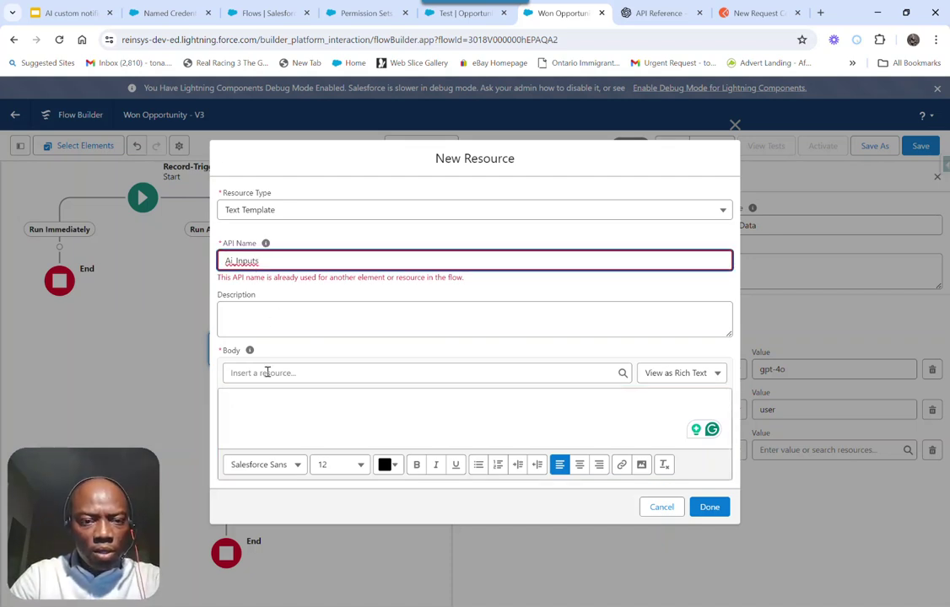
click(271, 404)
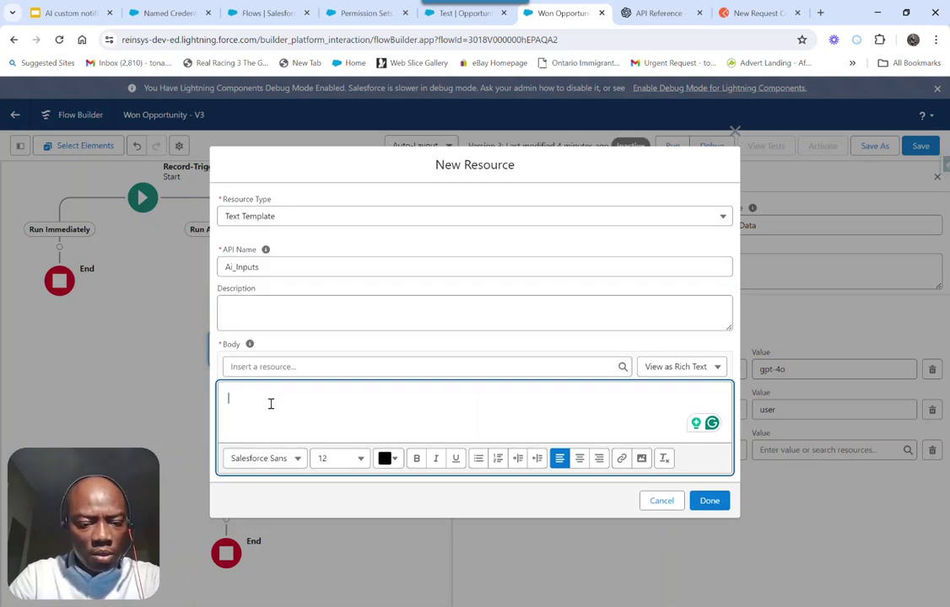
key(ctrl+v)
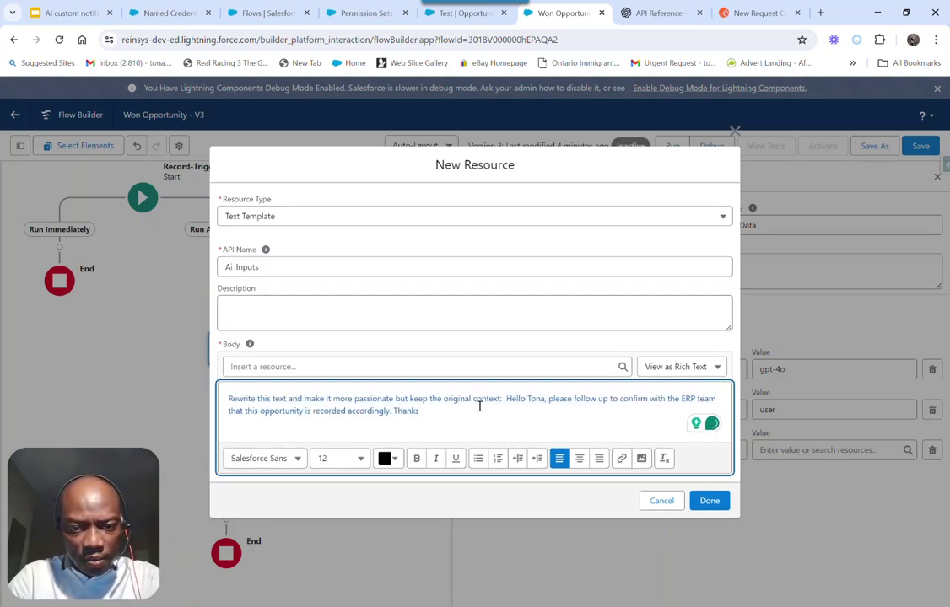
Step: Replace the recipient's name after Hello with the {!$Record.Owner.FirstName} merge field and create the text template
double_click(530, 402)
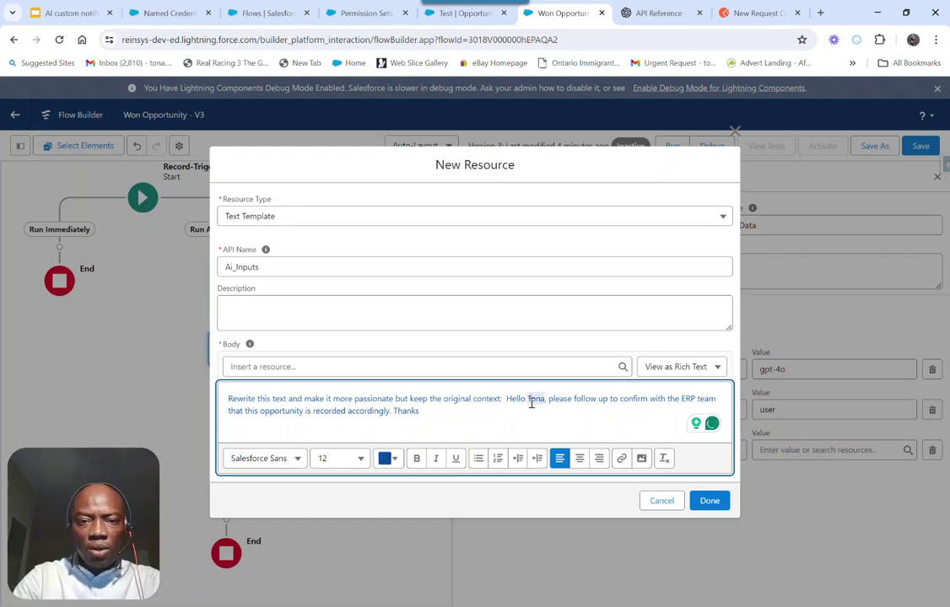
key(BackSpace)
click(339, 366)
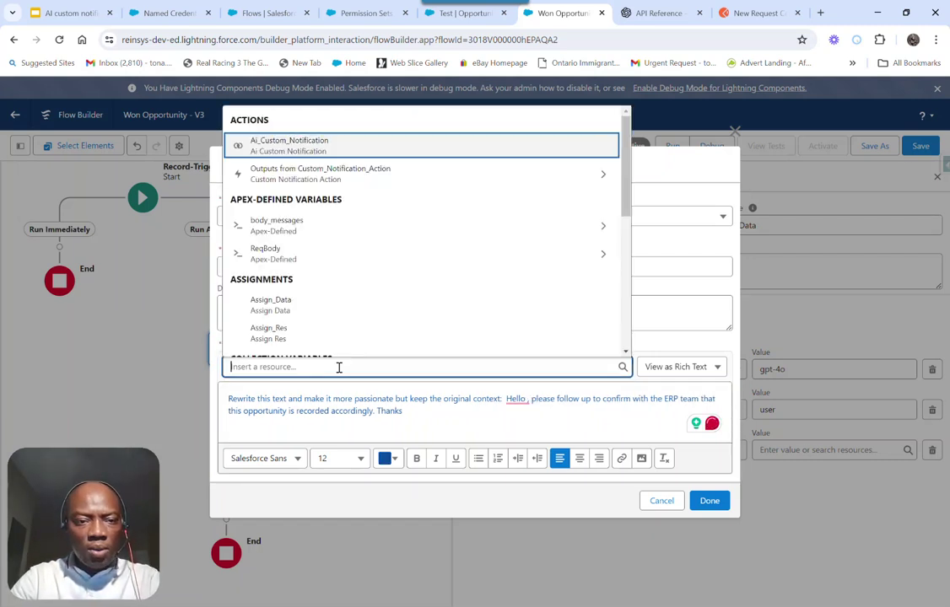
text(rec)
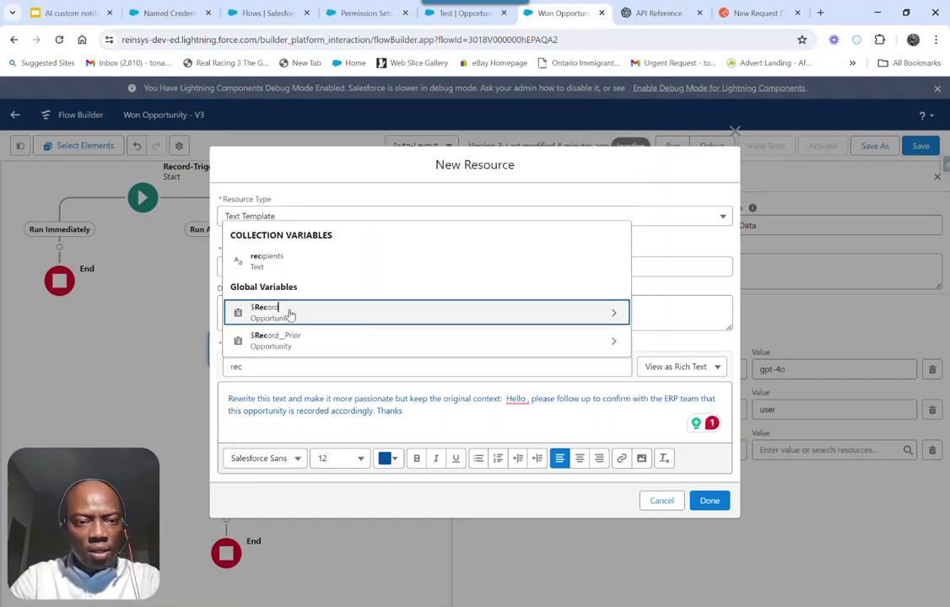
click(290, 313)
text(.own)
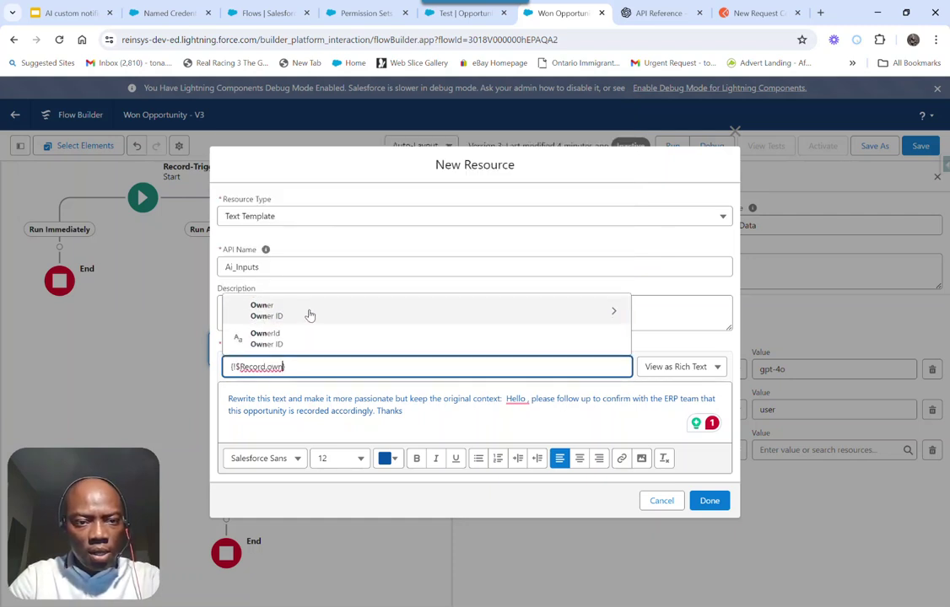
click(310, 315)
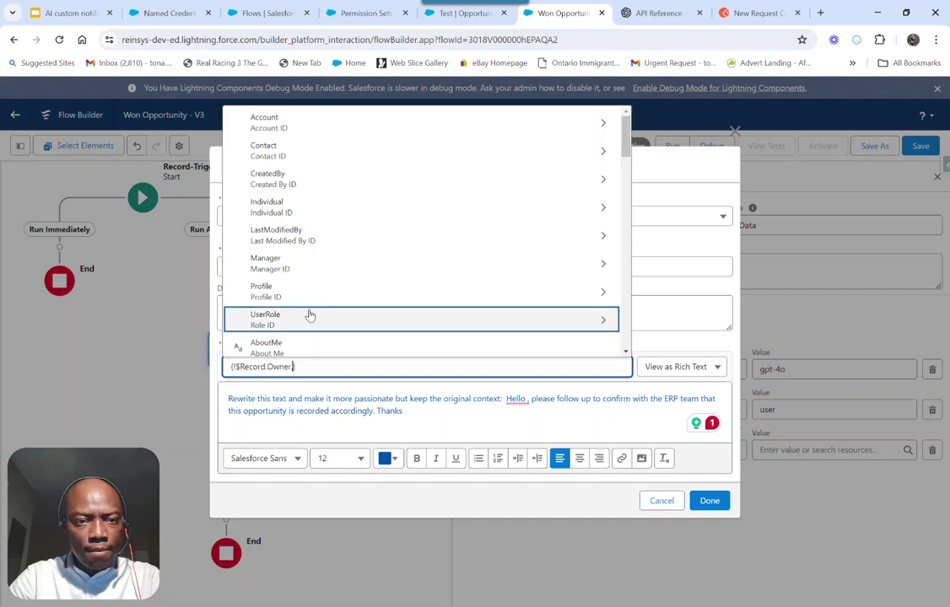
text(fir)
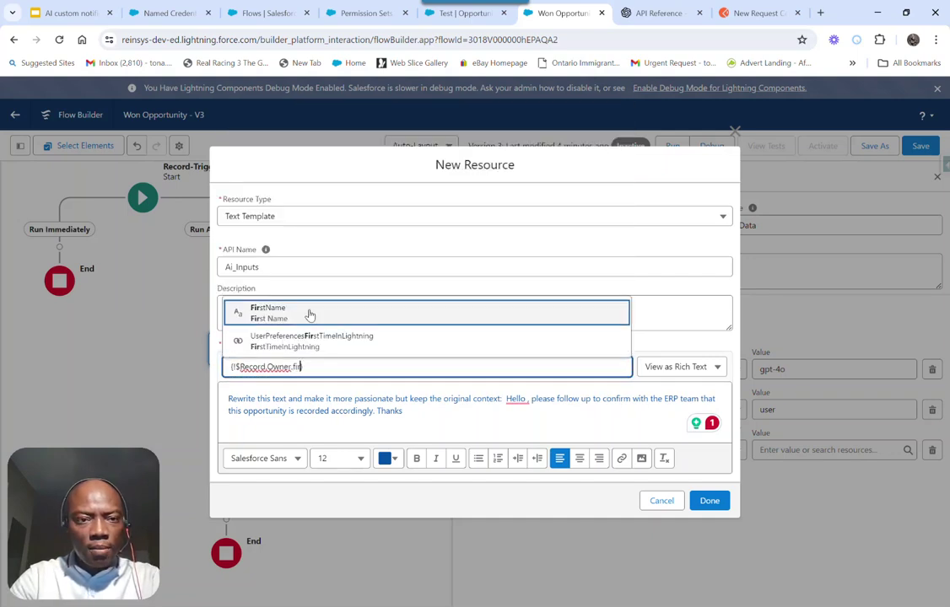
click(310, 315)
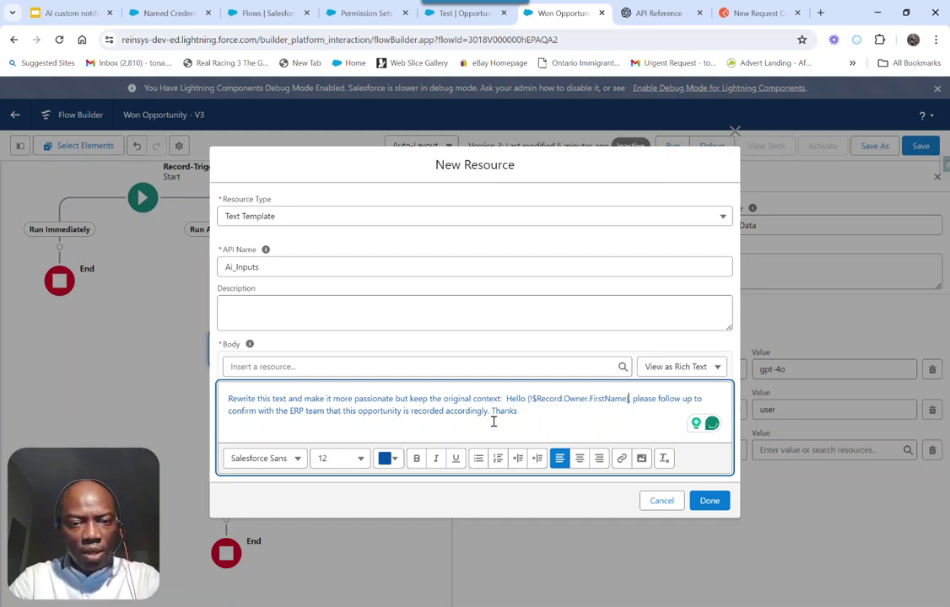
click(709, 502)
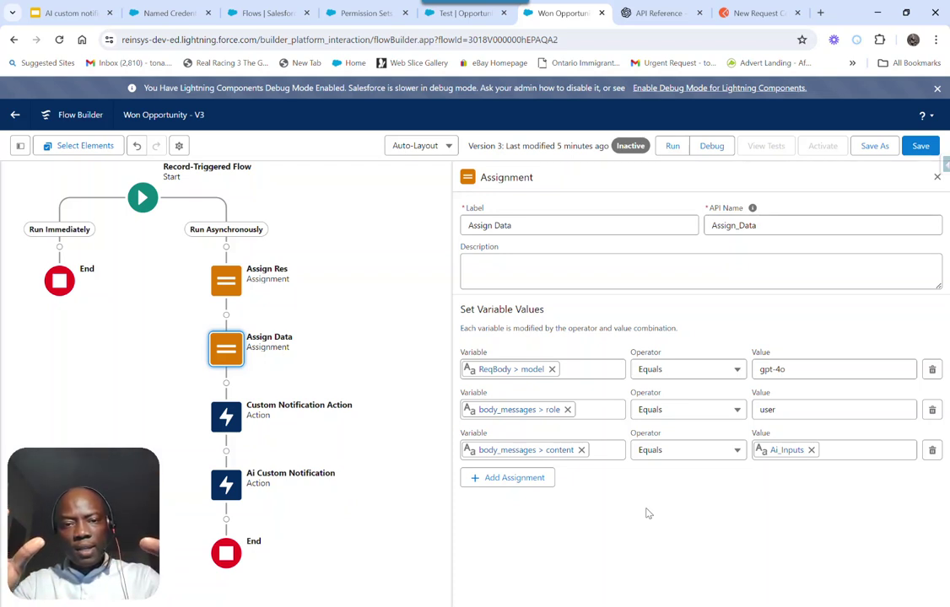
Step: Add an assignment to Assign Data that adds body_messages to the ReqBody > messages collection, and save the flow
click(507, 478)
click(484, 494)
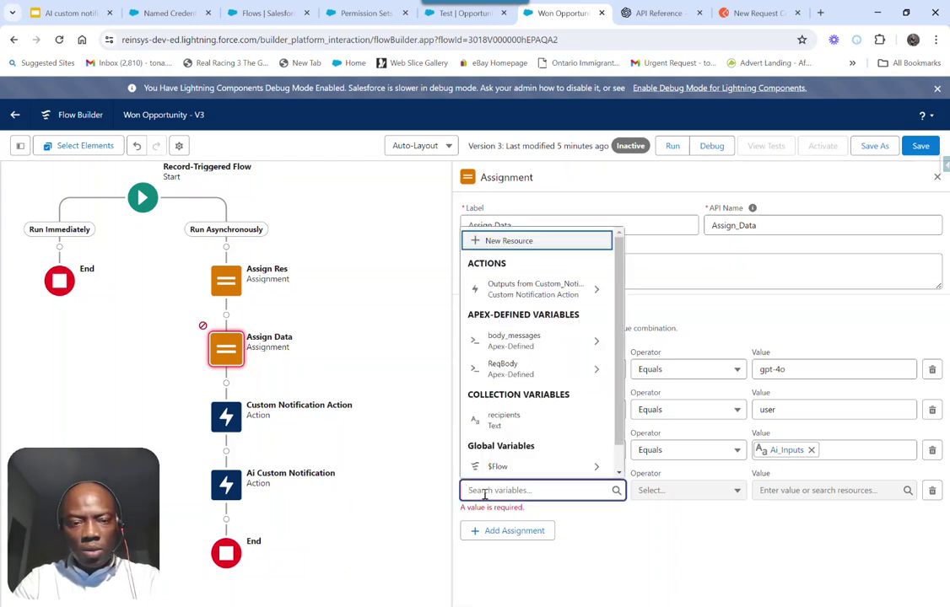
text(re)
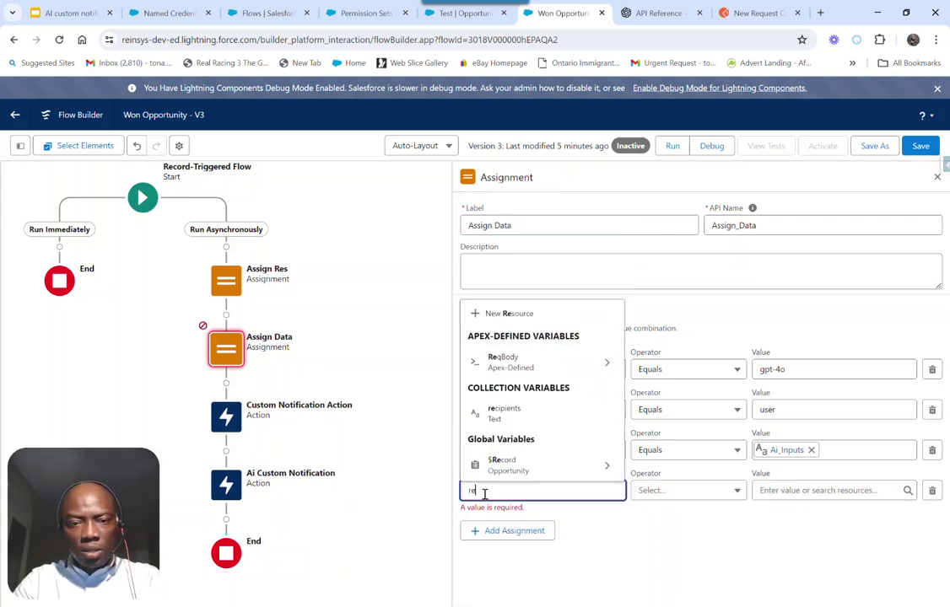
click(524, 364)
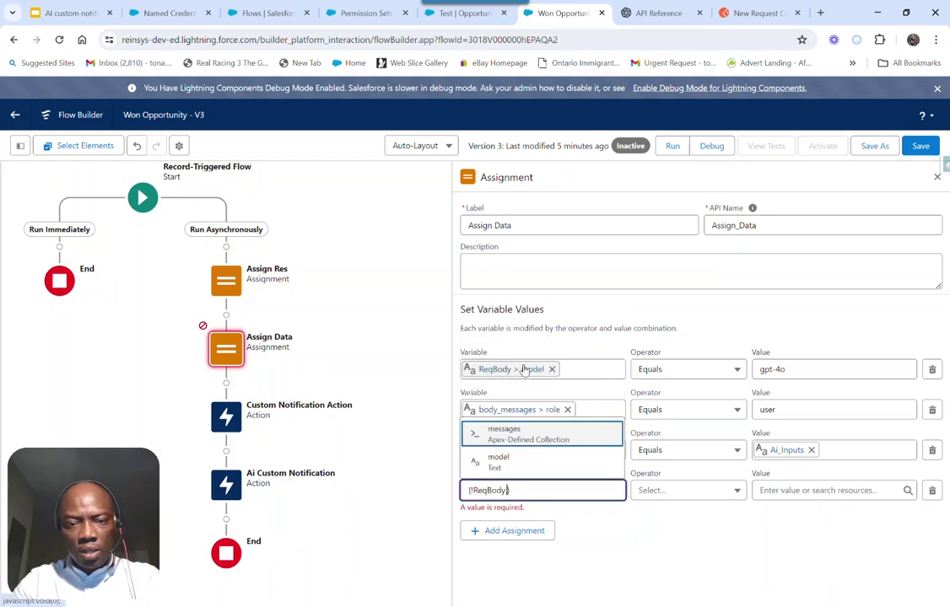
click(509, 437)
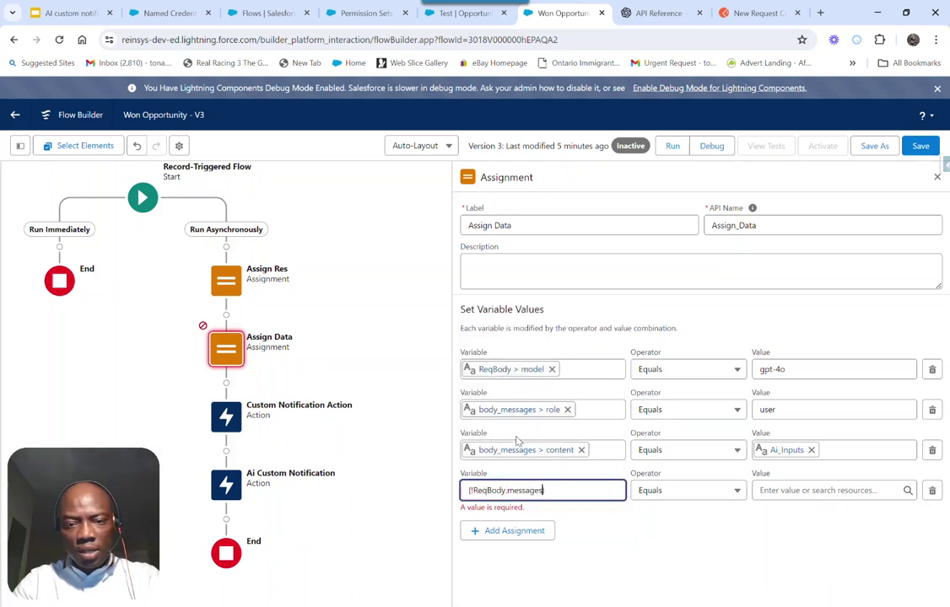
click(656, 494)
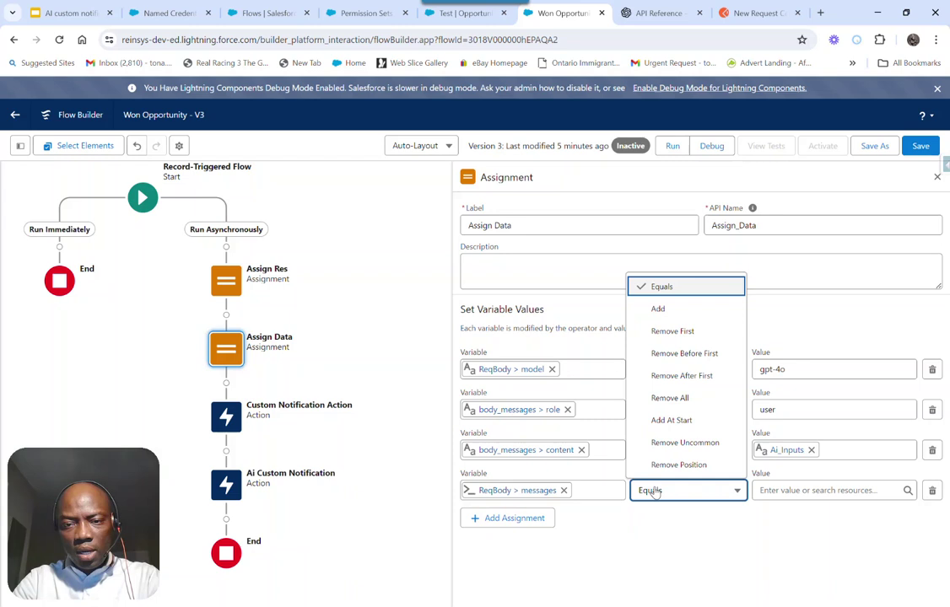
click(662, 310)
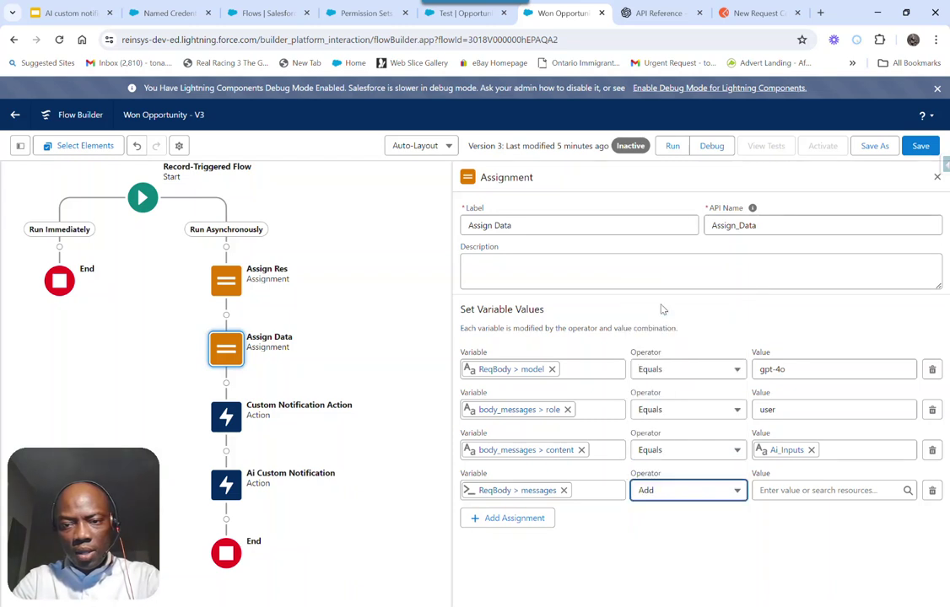
click(773, 492)
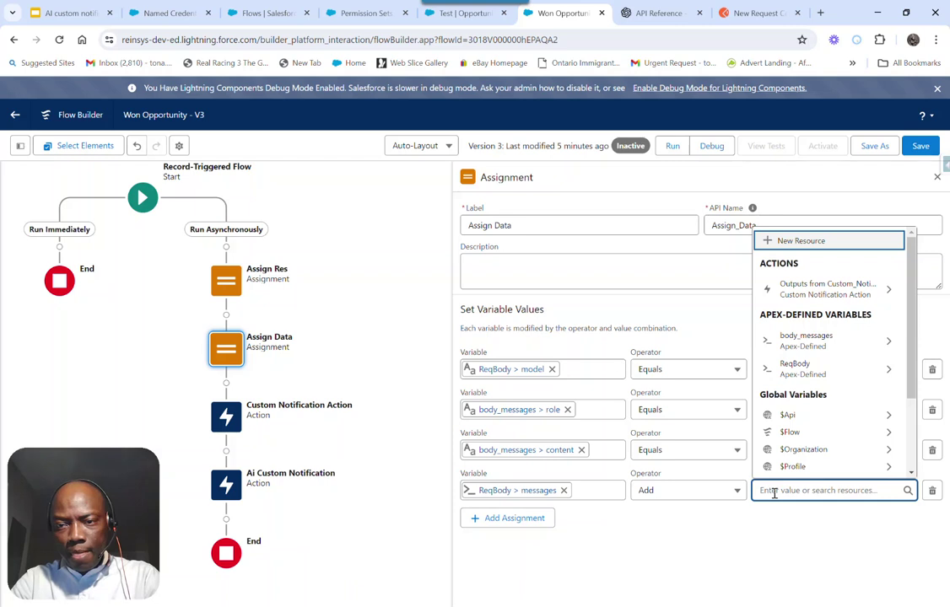
click(815, 346)
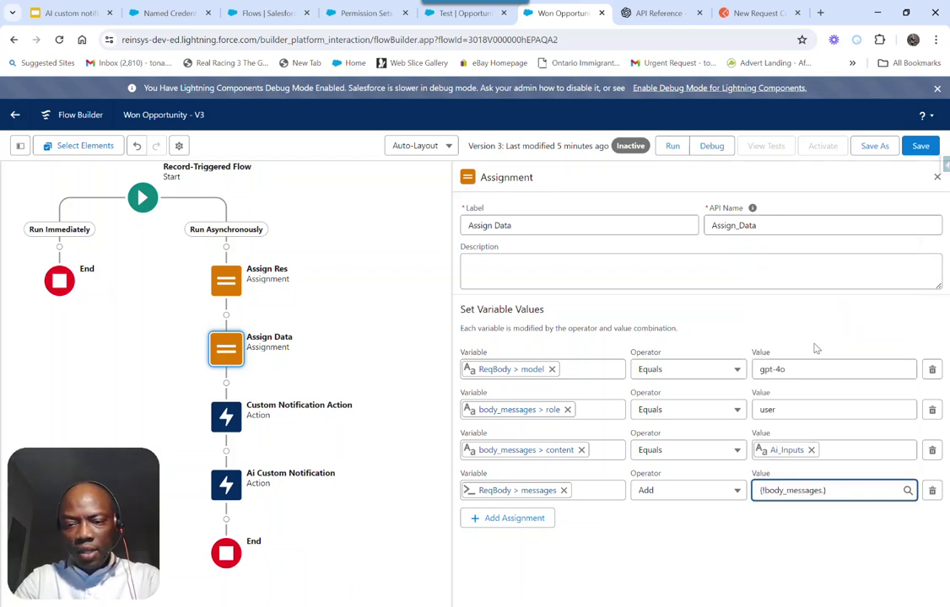
key(BackSpace)
click(697, 545)
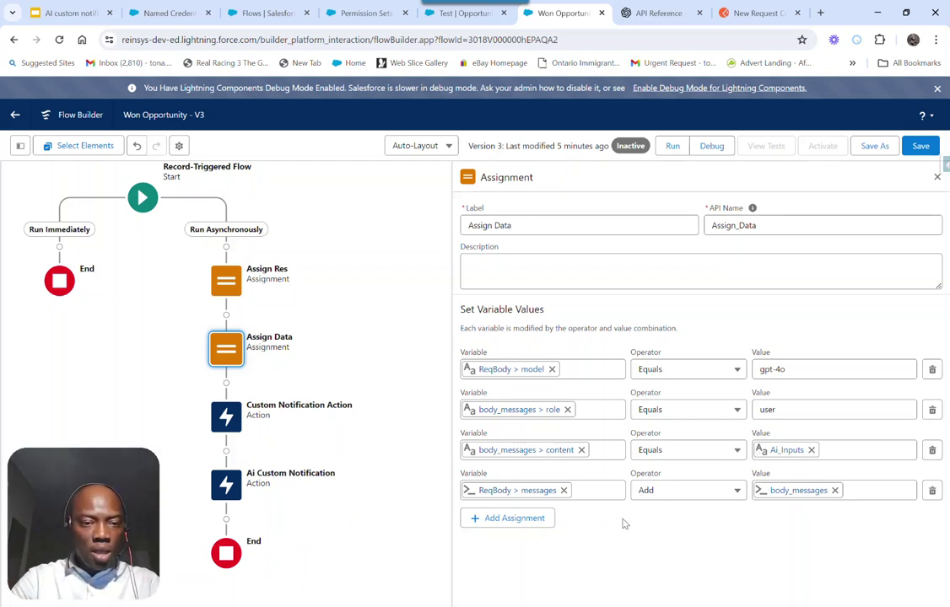
click(922, 152)
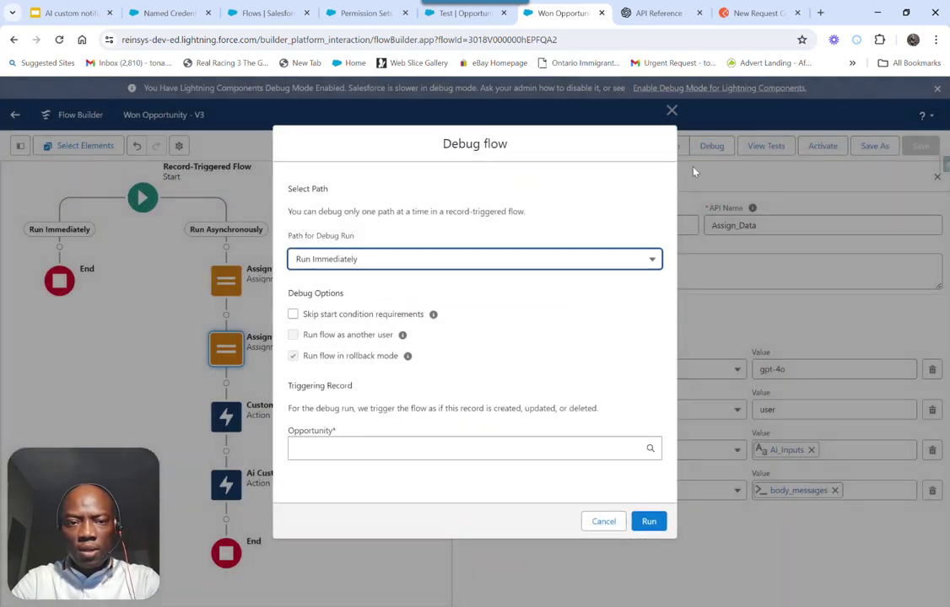
click(362, 452)
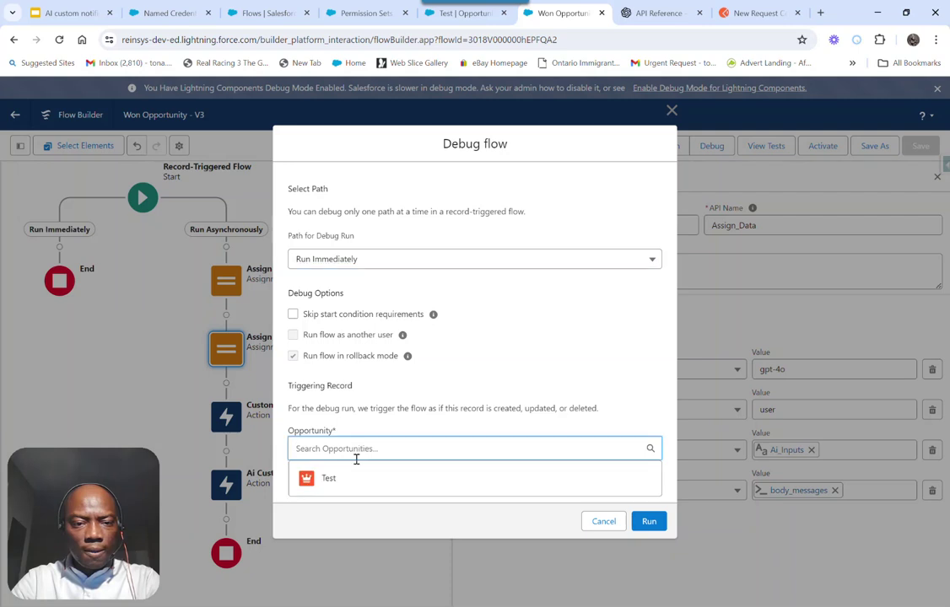
click(329, 478)
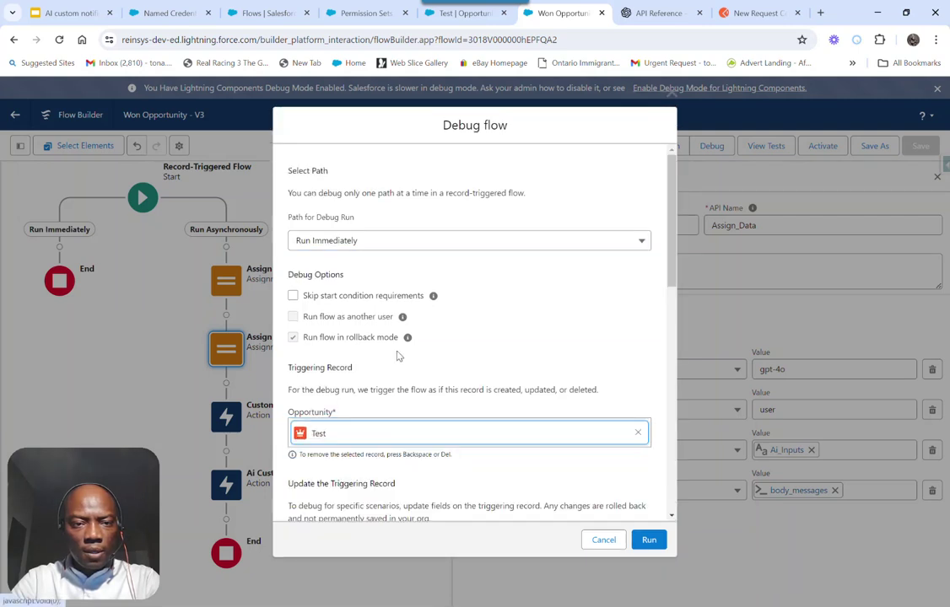
click(335, 246)
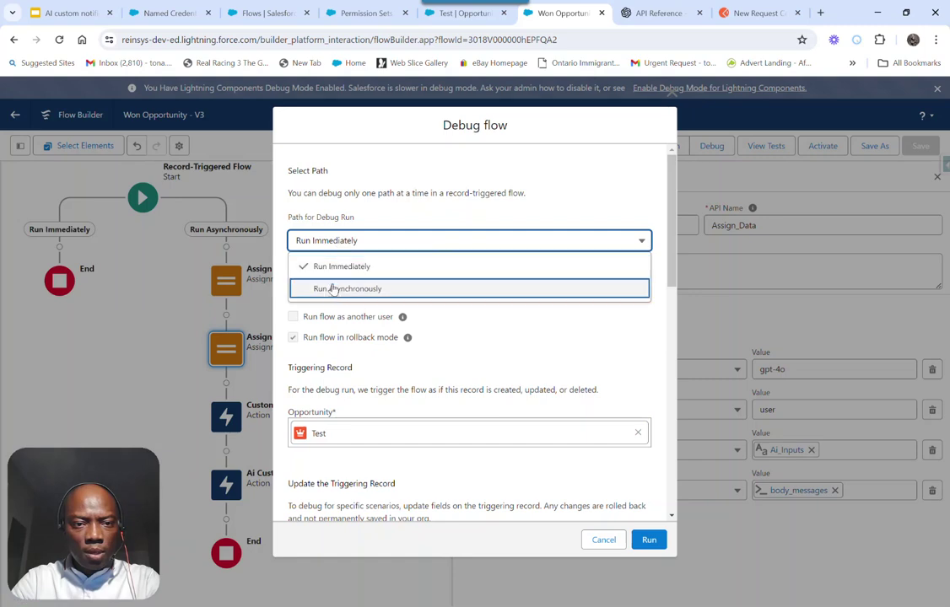
click(334, 288)
scroll(376, 384, down, 10)
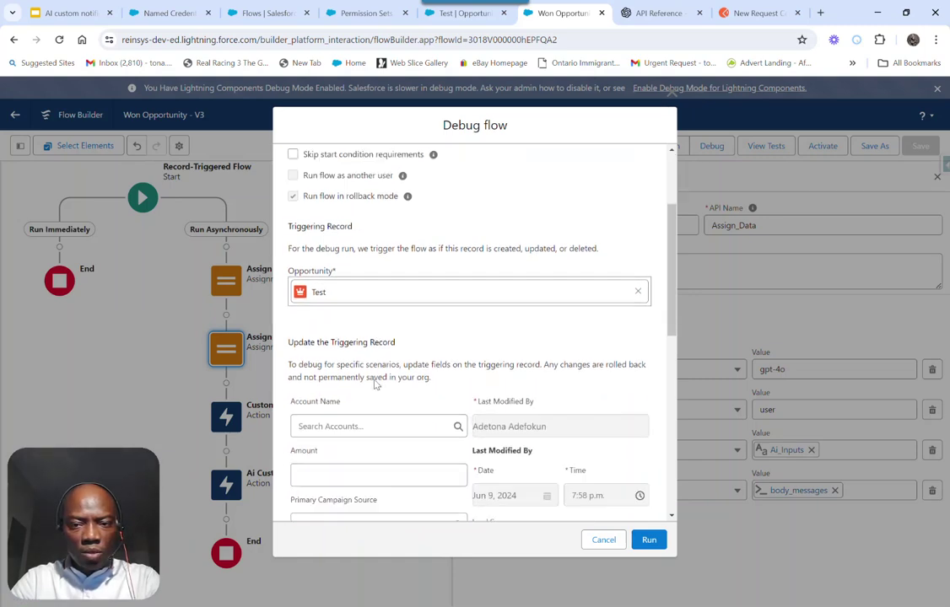
scroll(469, 457, down, 2)
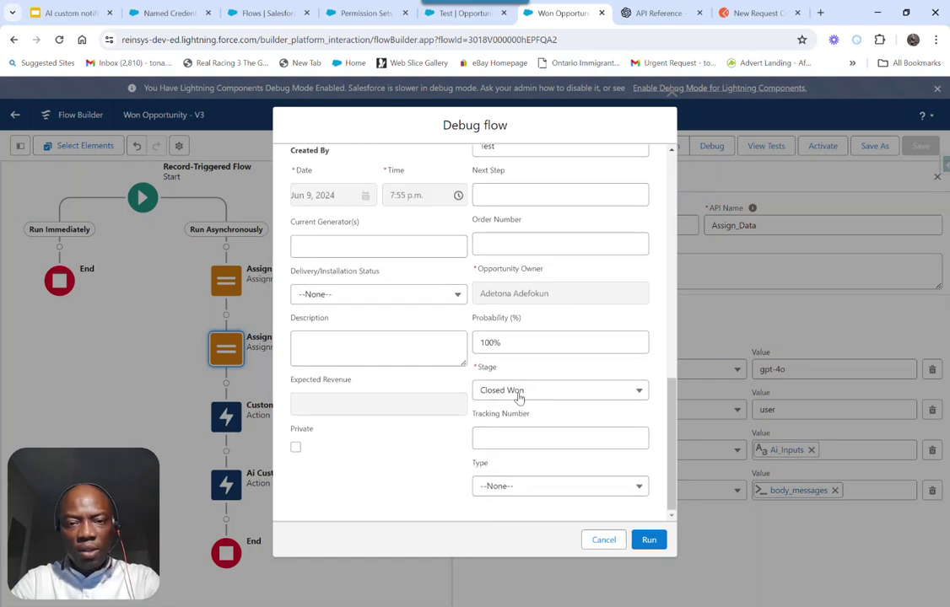
click(599, 542)
Step: Switch to the Test opportunity, mark Negotiation/Review as its current stage, and return to Flow Builder
click(466, 13)
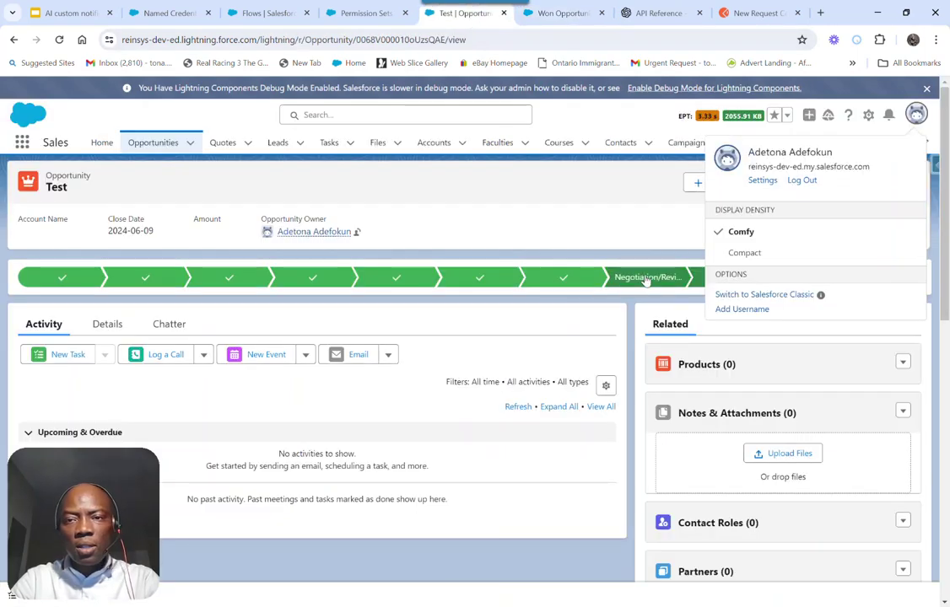
click(646, 276)
click(847, 284)
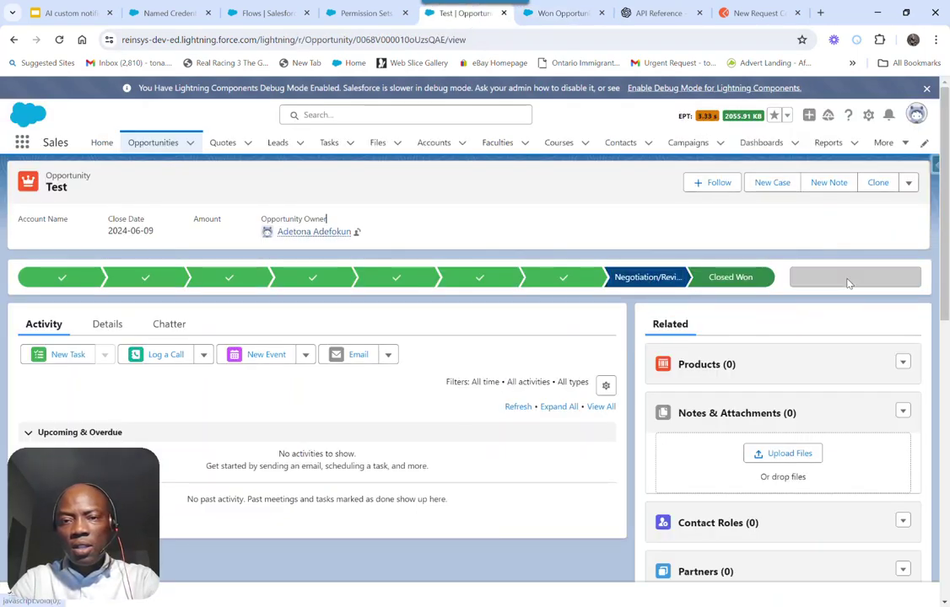
click(566, 12)
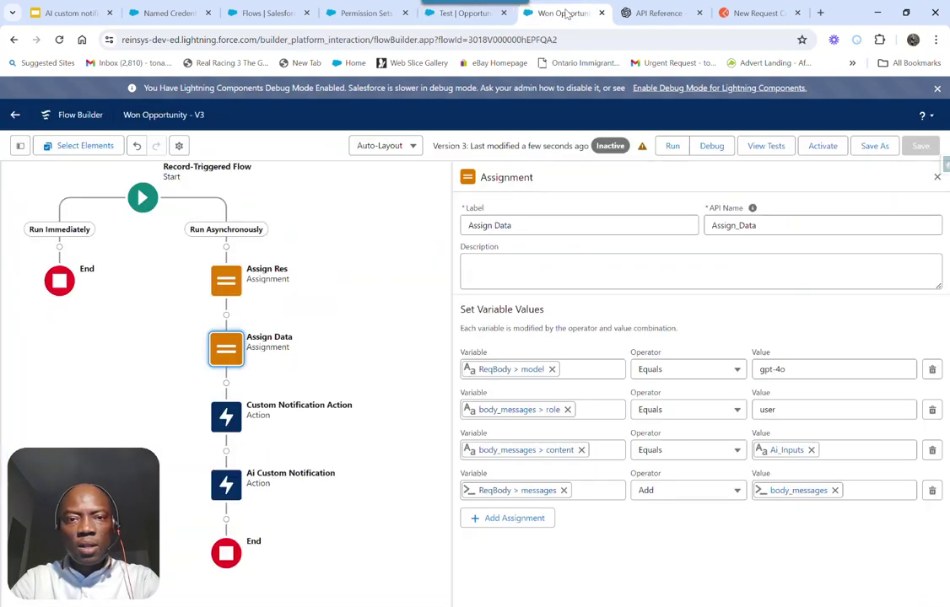
click(711, 147)
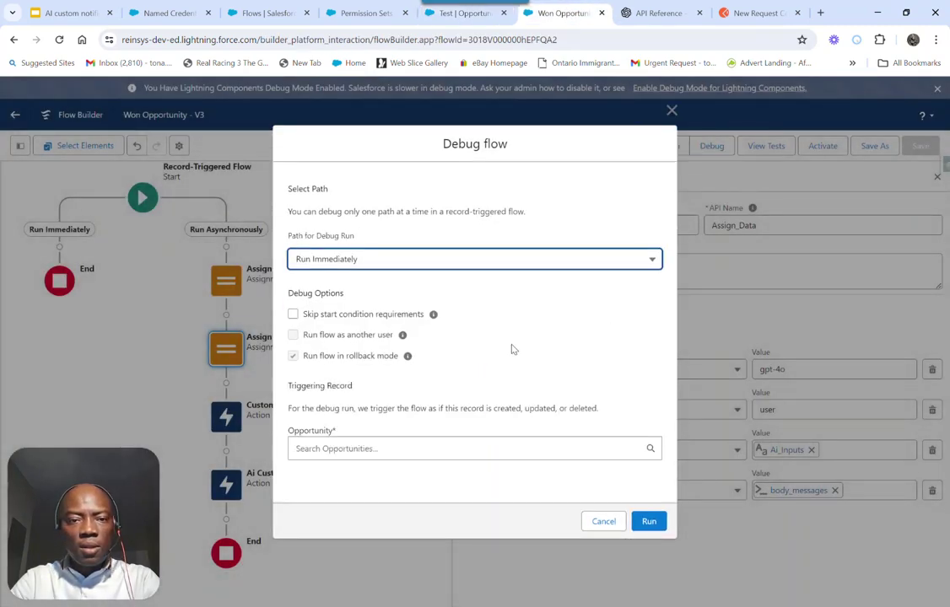
click(351, 451)
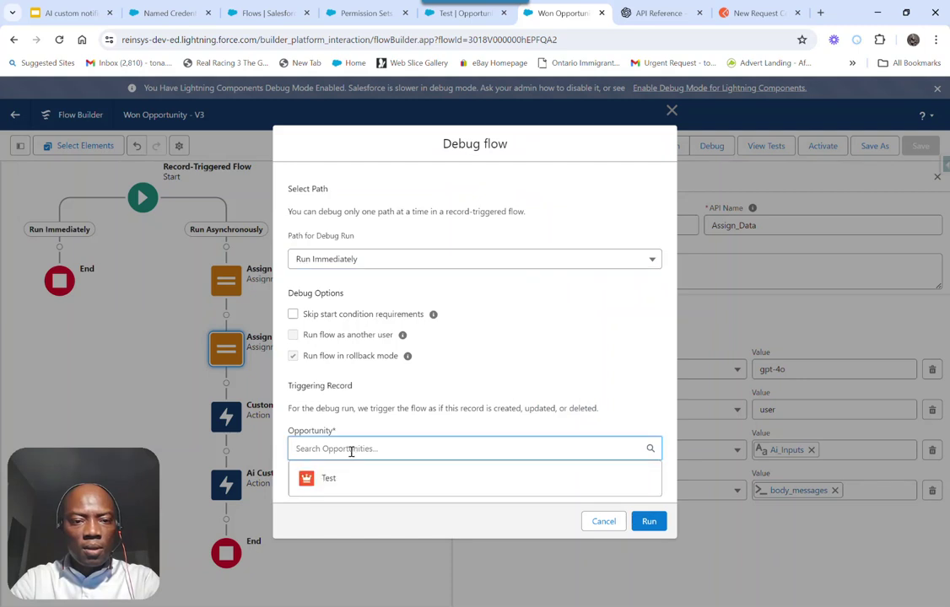
click(328, 477)
click(344, 242)
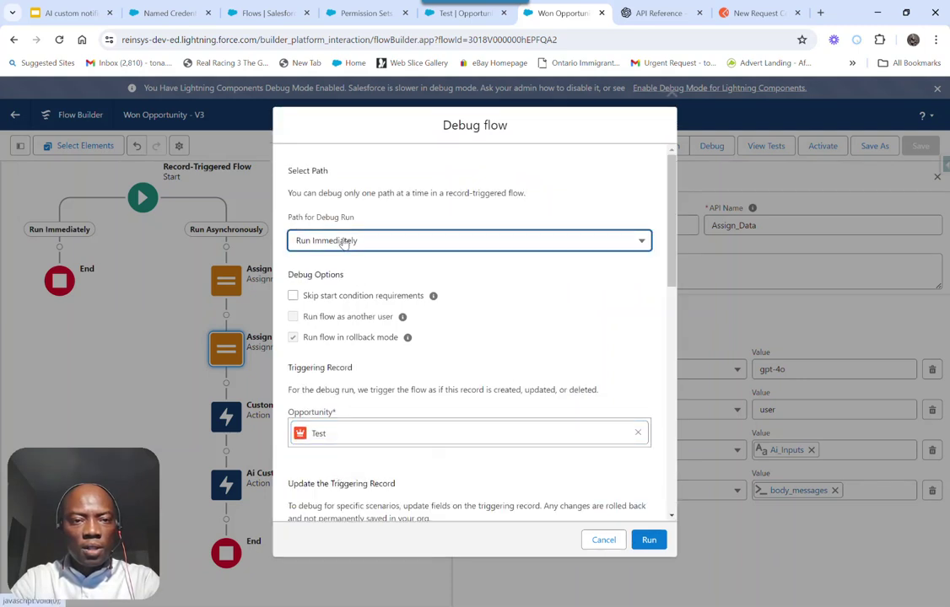
click(342, 287)
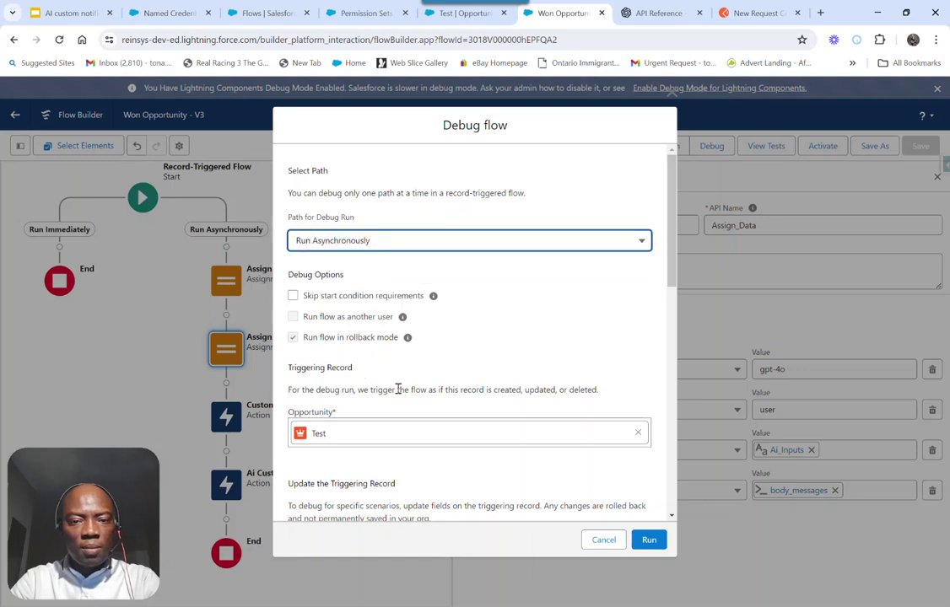
scroll(483, 458, down, 10)
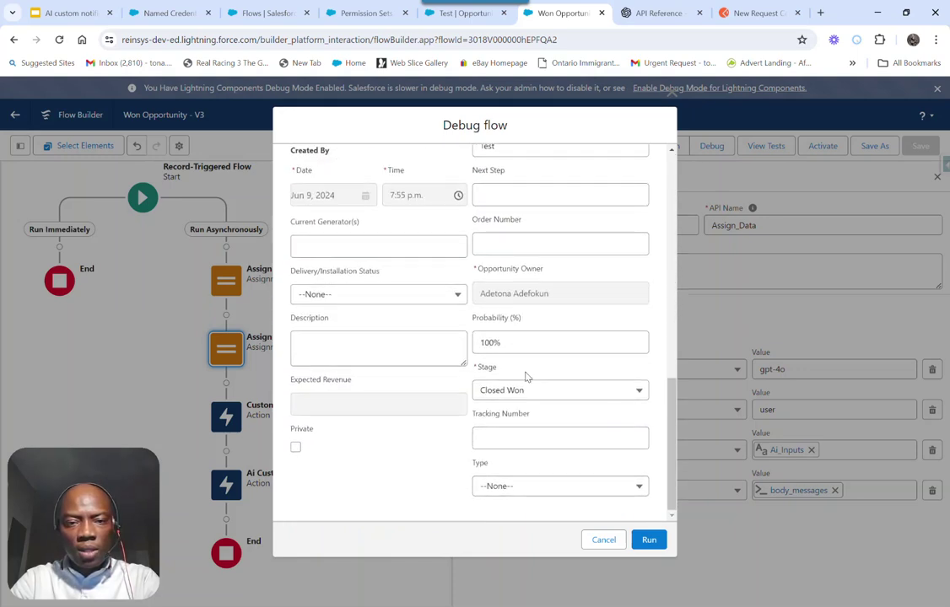
click(506, 390)
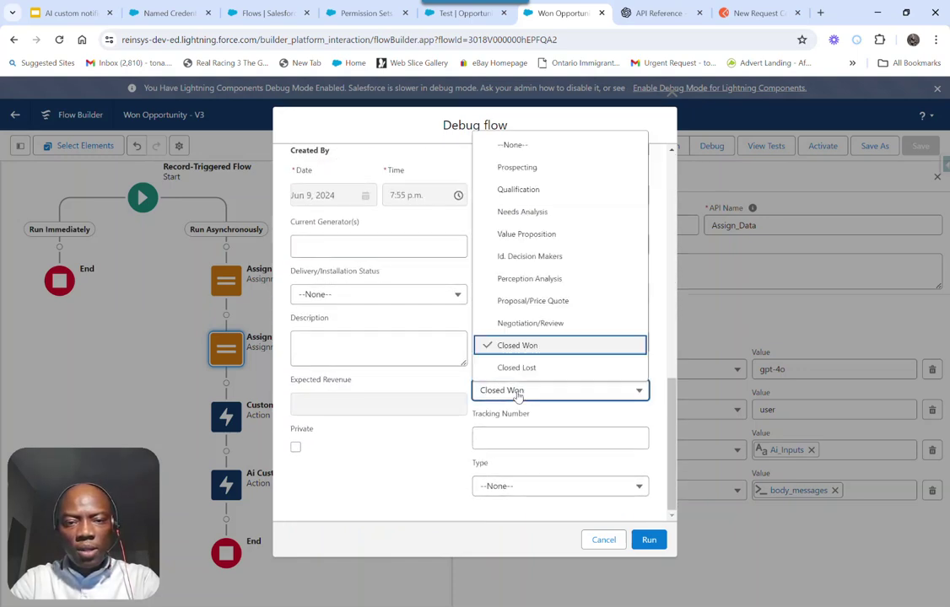
click(602, 538)
Step: Reload the flow and run a debug of the Run Asynchronously path on the Test opportunity with its Stage changed to Closed Won
click(58, 39)
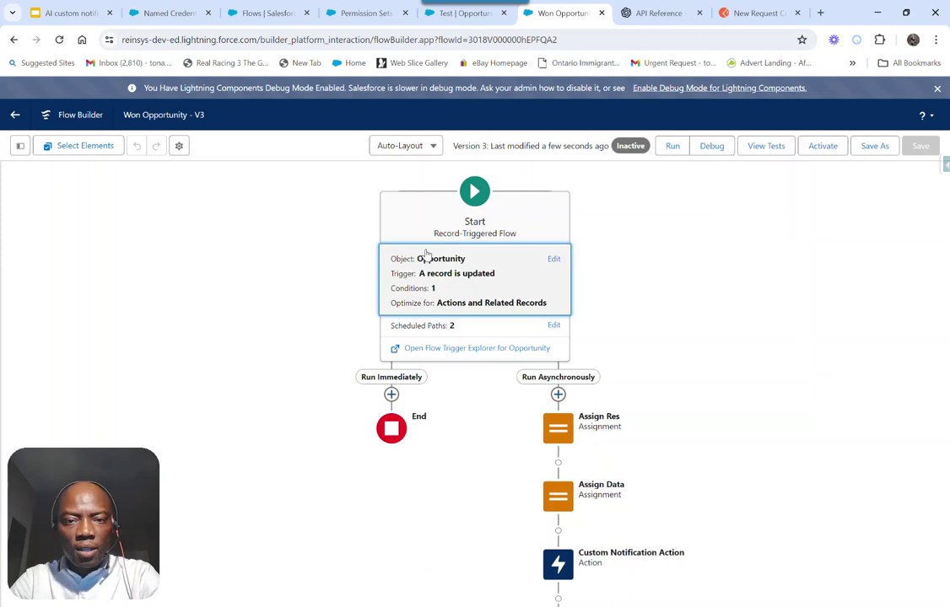
click(708, 147)
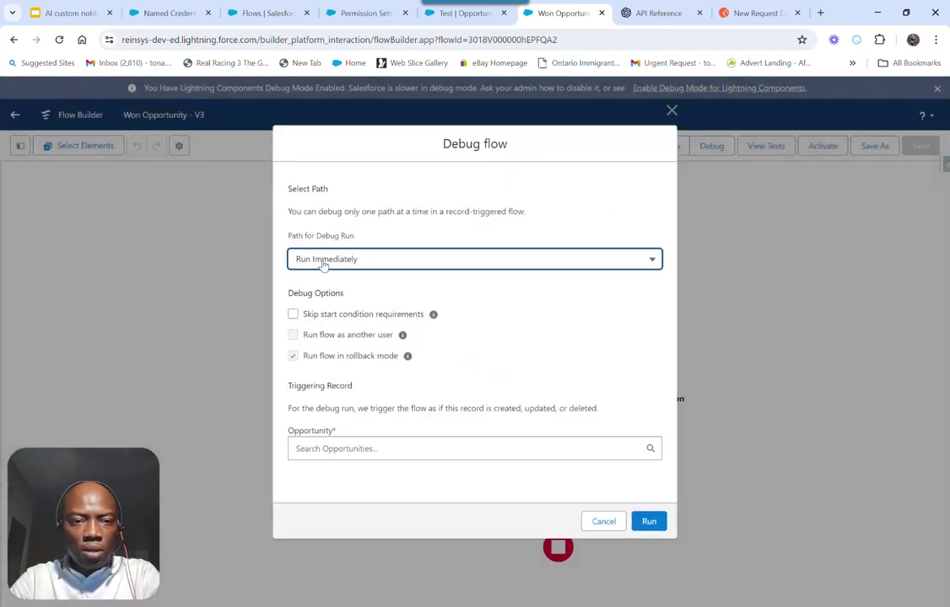
click(322, 261)
click(335, 307)
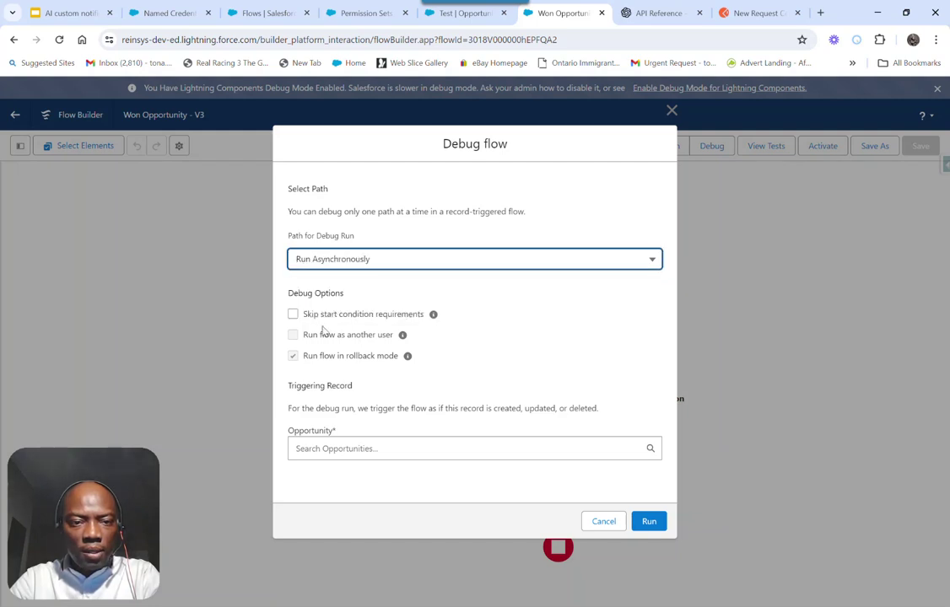
click(341, 452)
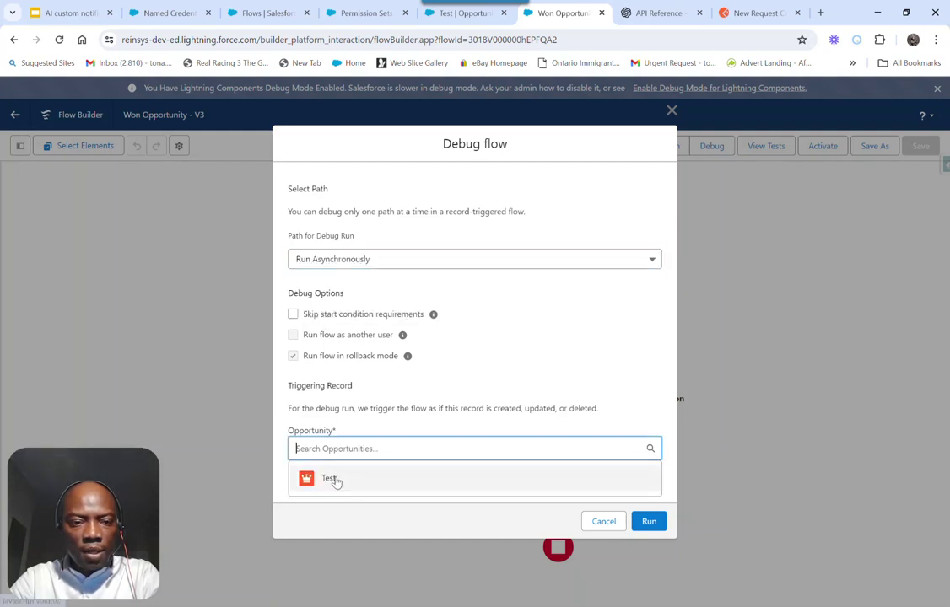
click(330, 480)
scroll(471, 392, down, 10)
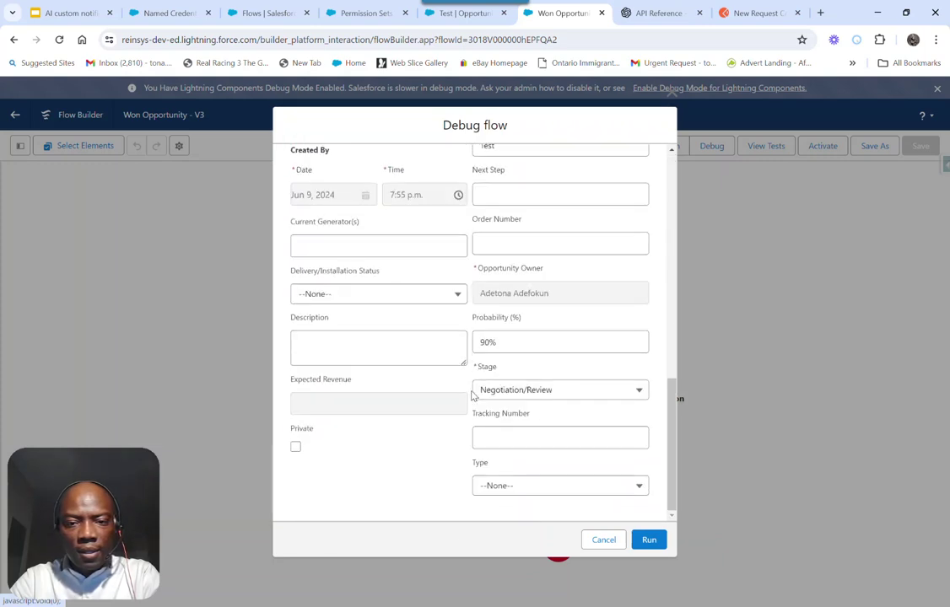
click(526, 390)
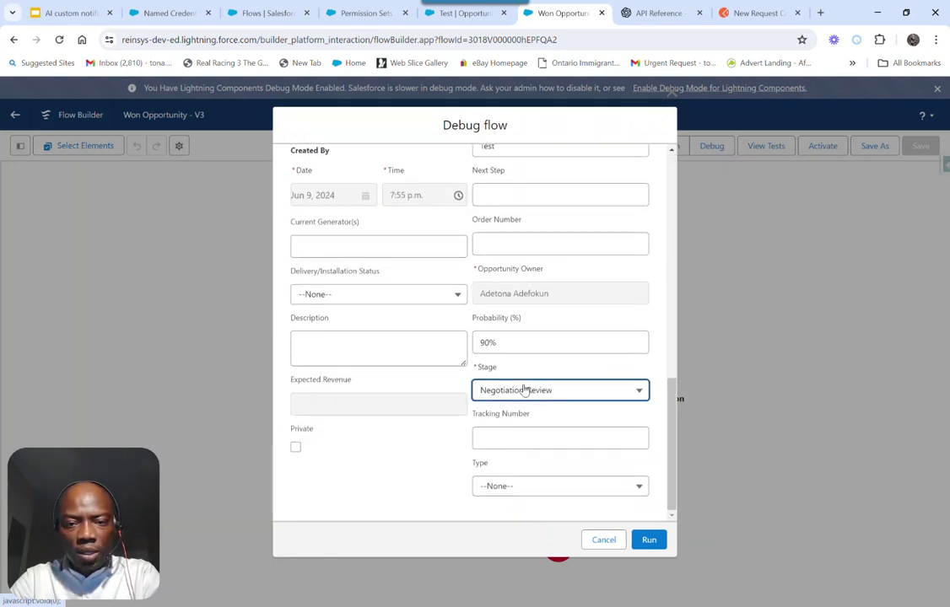
click(512, 345)
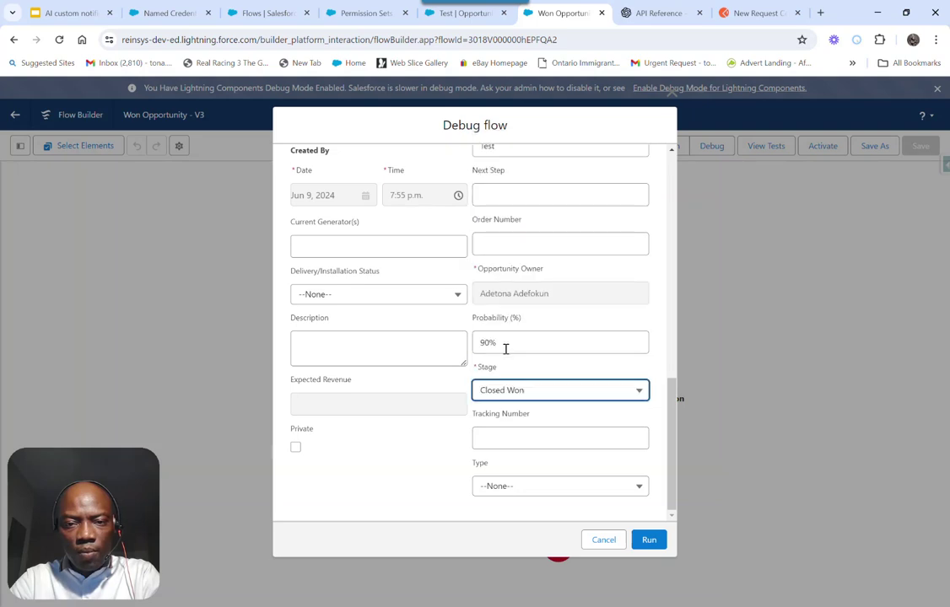
click(649, 543)
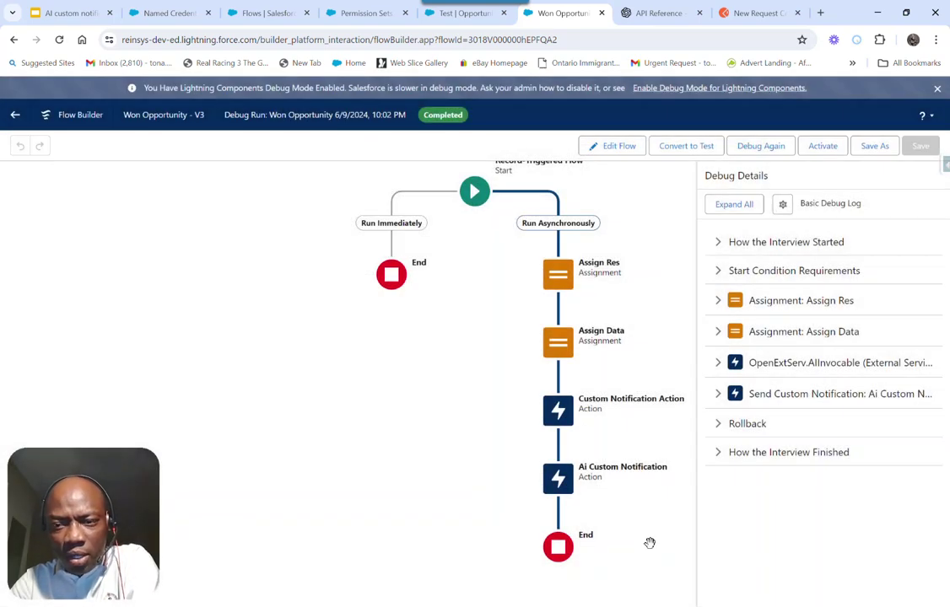
Step: Expand the OpenExtServ.AIInvocable callout in the debug details and examine its request inputs and response outputs
click(793, 363)
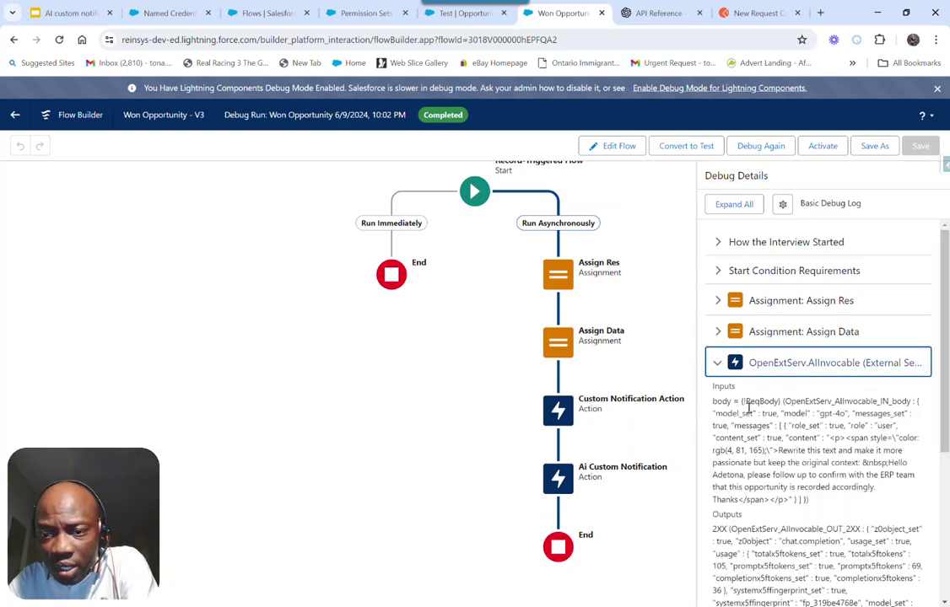
scroll(758, 449, down, 5)
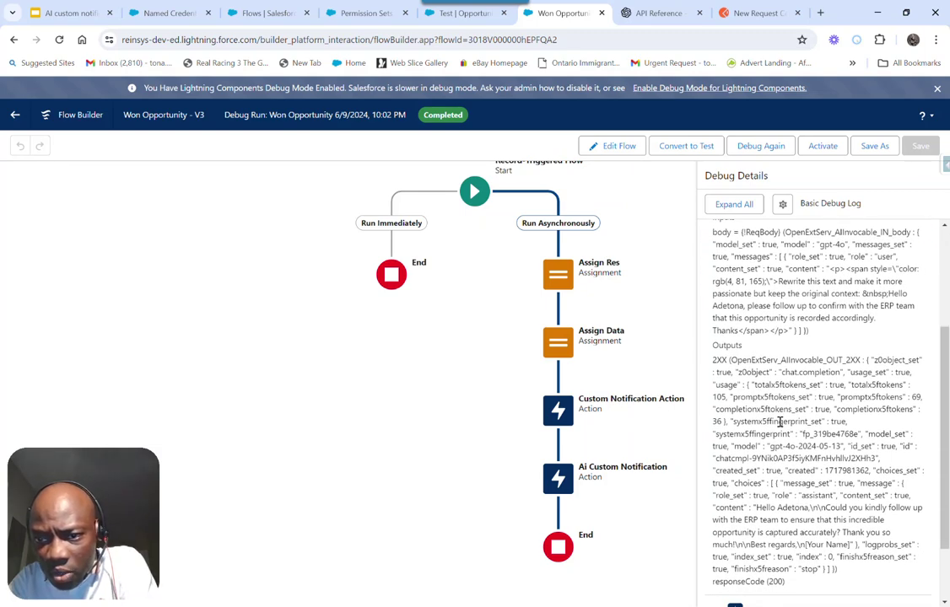
scroll(780, 421, up, 1)
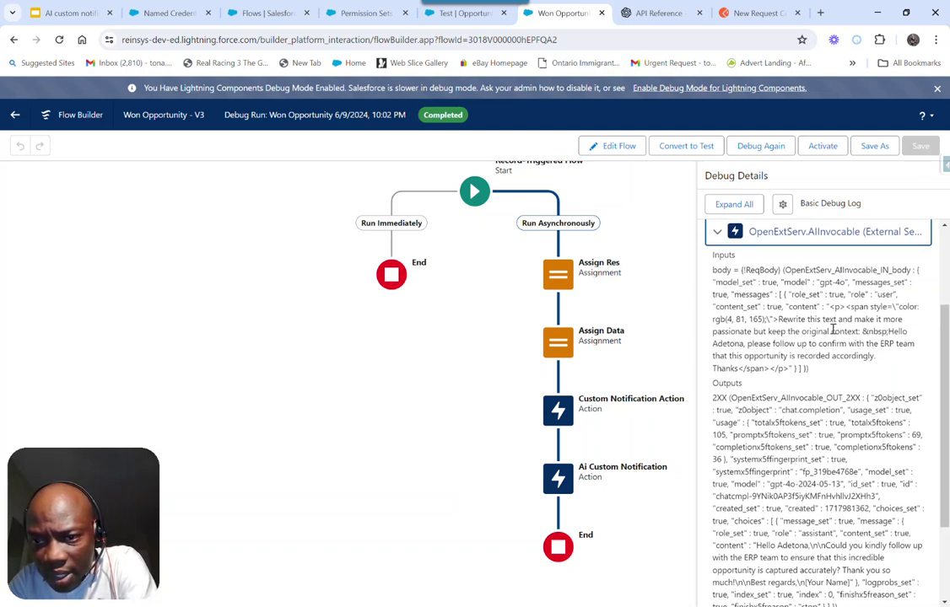
Step: Copy the JSON response from the AIInvocable callout's outputs and format it in jsonformatter.org in a new browser tab
scroll(836, 371, down, 3)
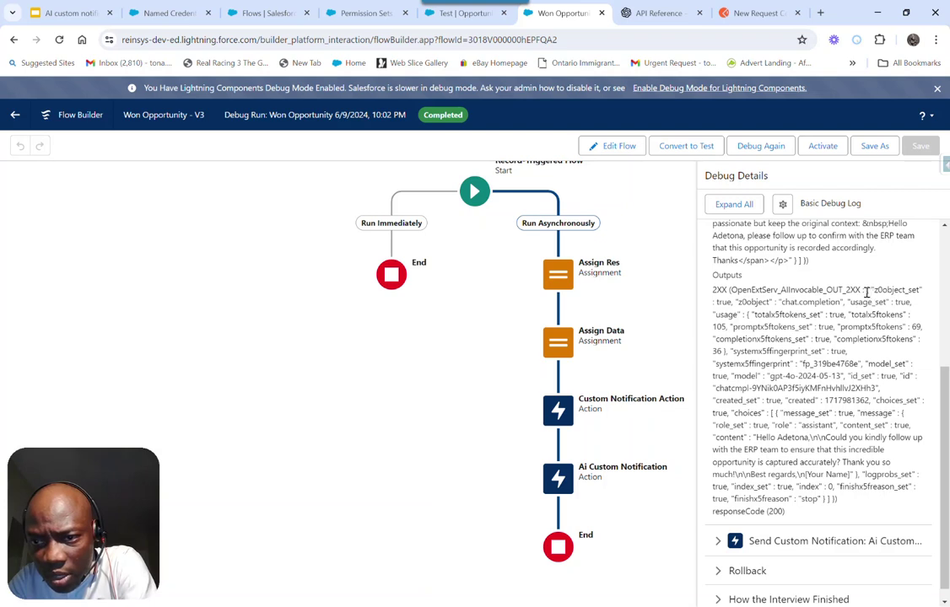
drag(866, 291, 841, 503)
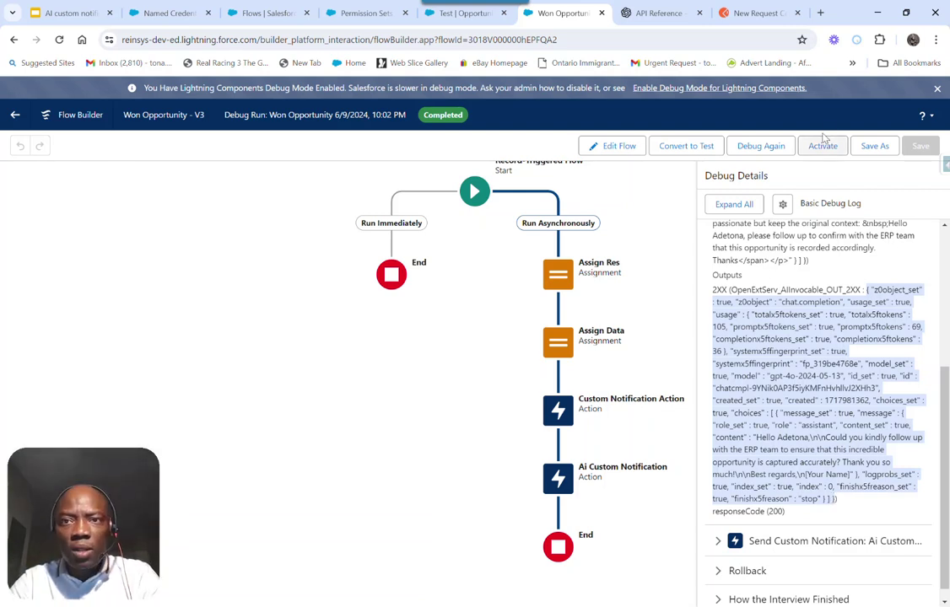
key(ctrl+t)
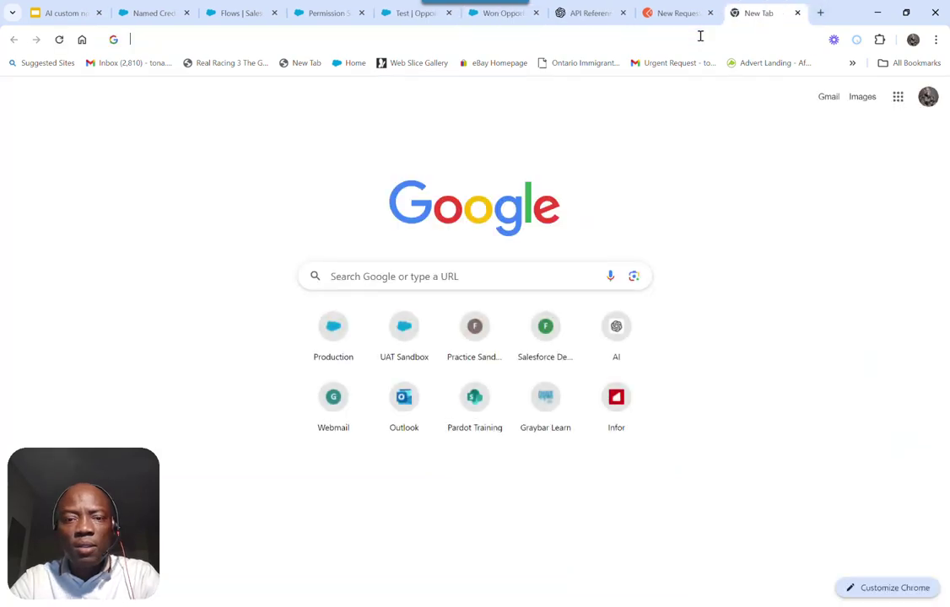
click(700, 36)
text(jo)
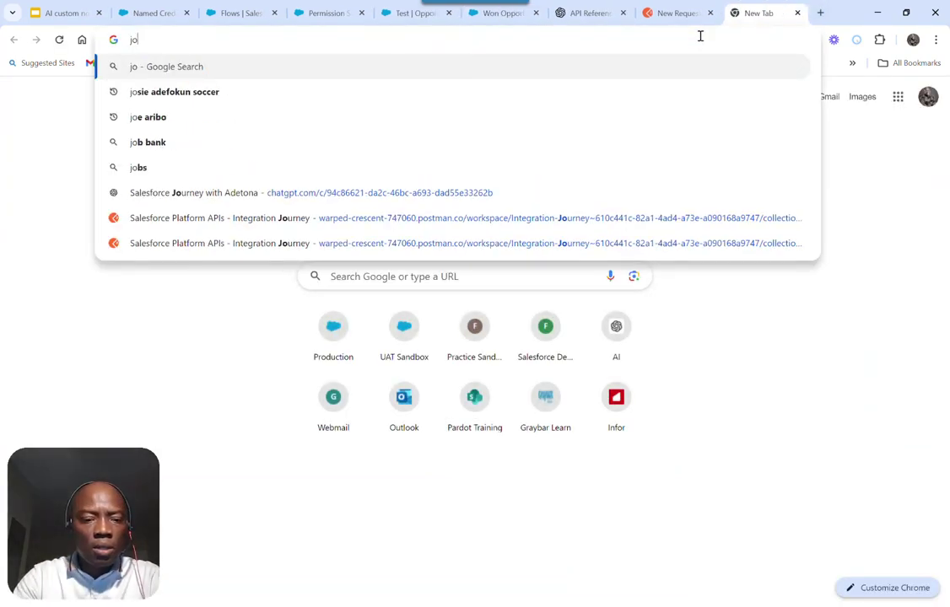
key(BackSpace)
text(s)
key(Return)
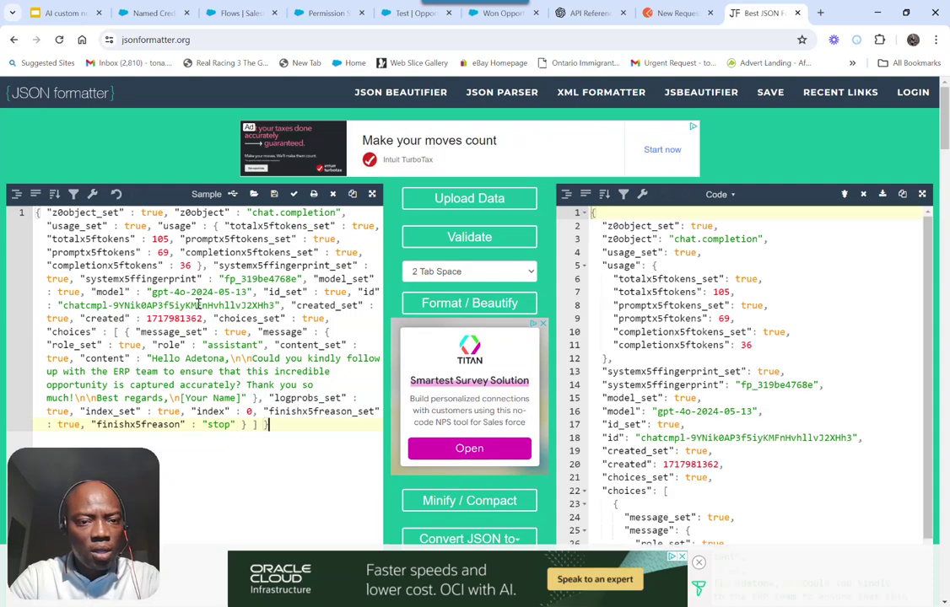
Step: Examine the formatted JSON down to the choices array and highlight part of the assistant message's content
scroll(688, 399, down, 3)
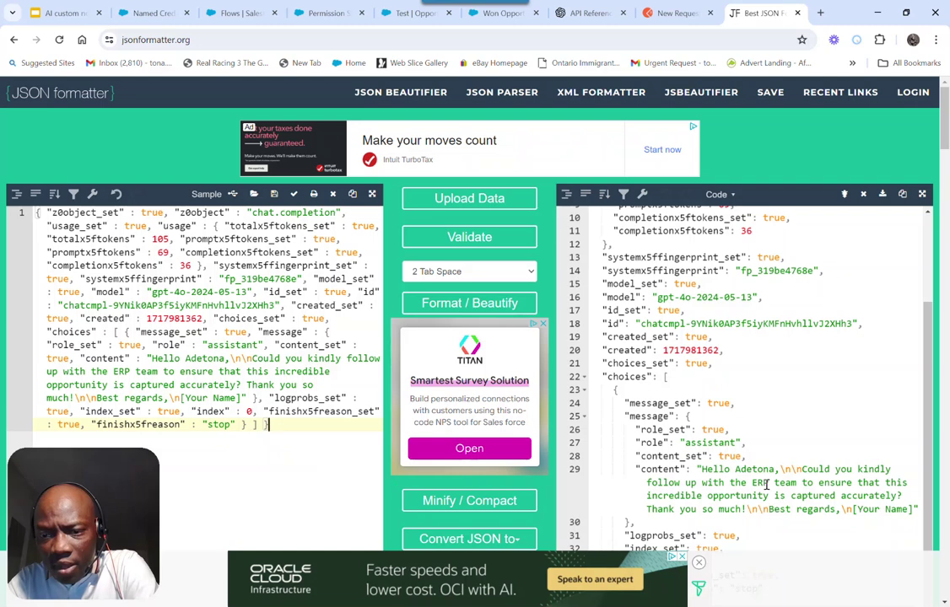
scroll(768, 422, down, 3)
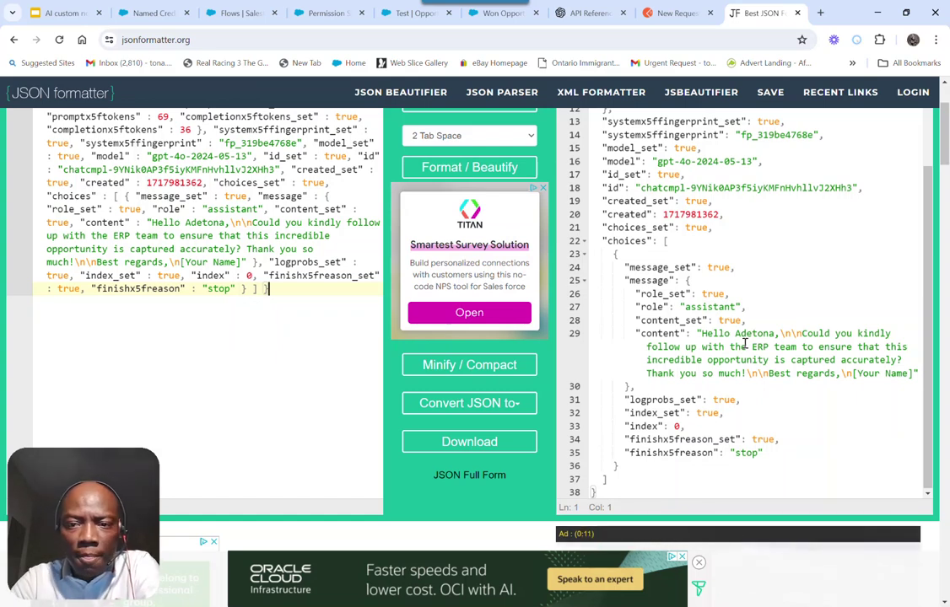
drag(702, 334, 786, 360)
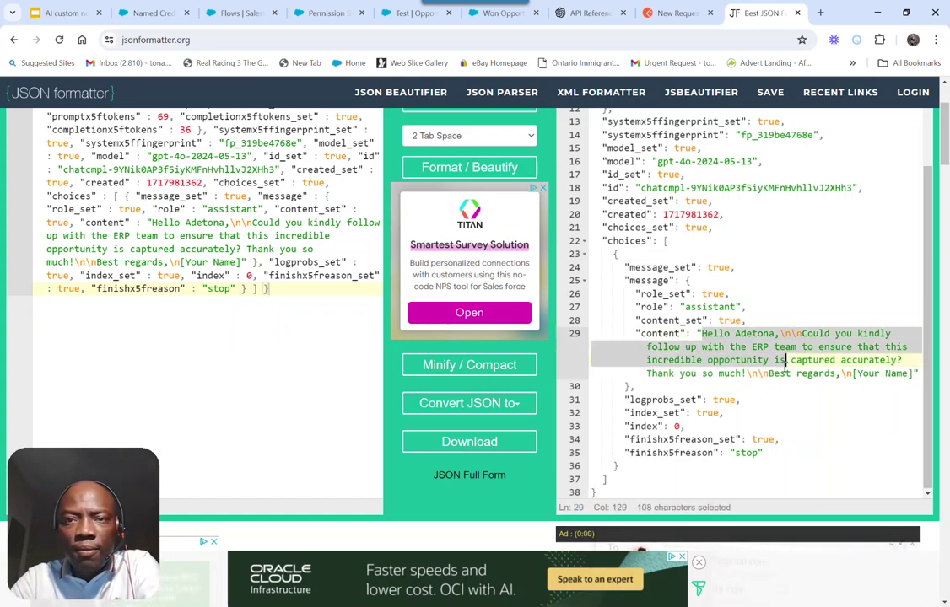
Step: Switch to the Postman chat completions request and examine its response, highlighting the content text under choices > message
click(657, 14)
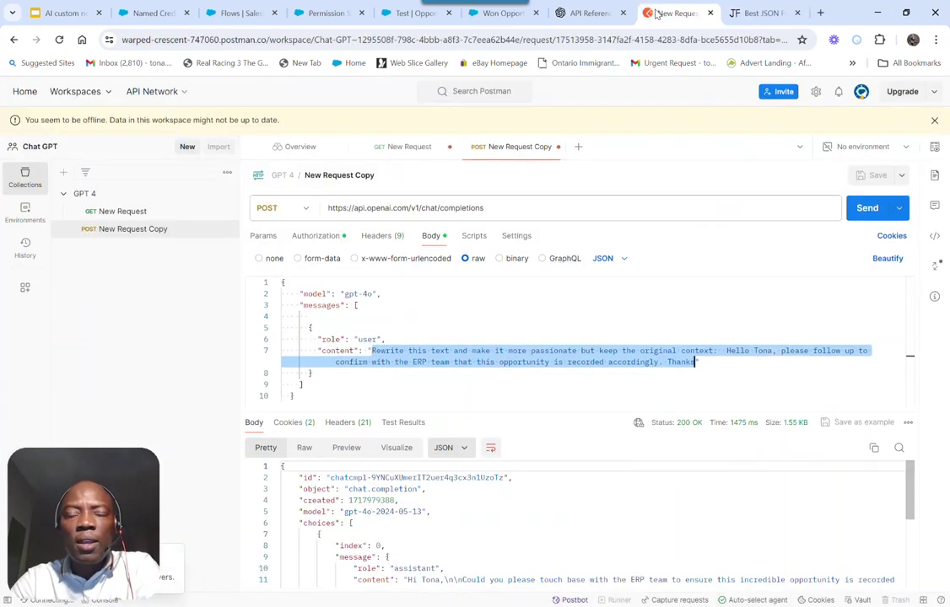
double_click(631, 190)
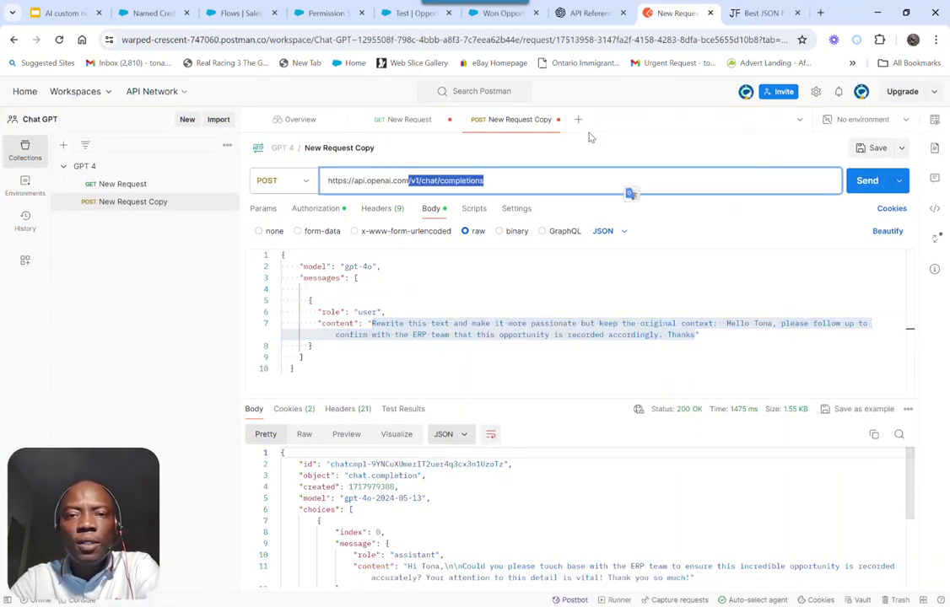
click(626, 117)
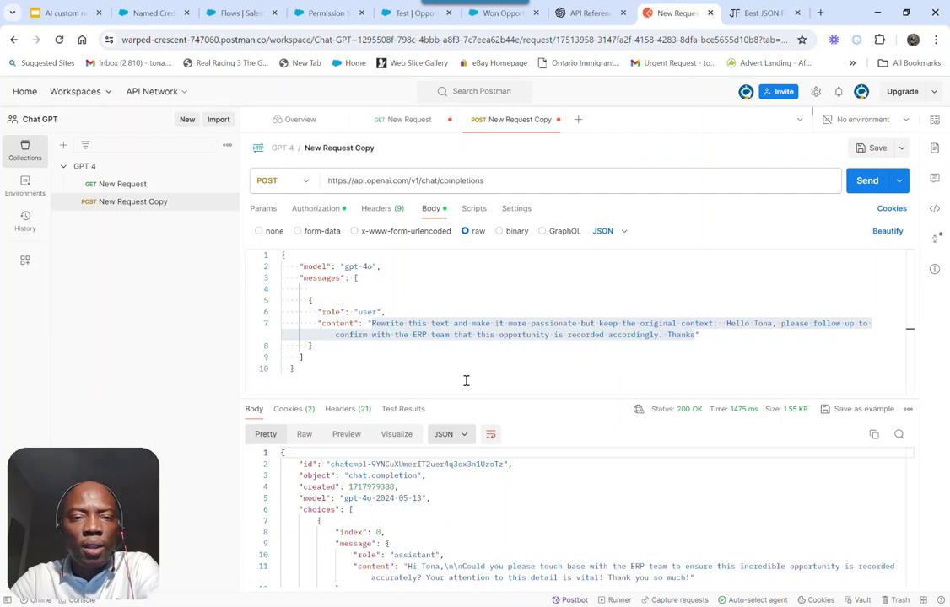
scroll(445, 506, down, 2)
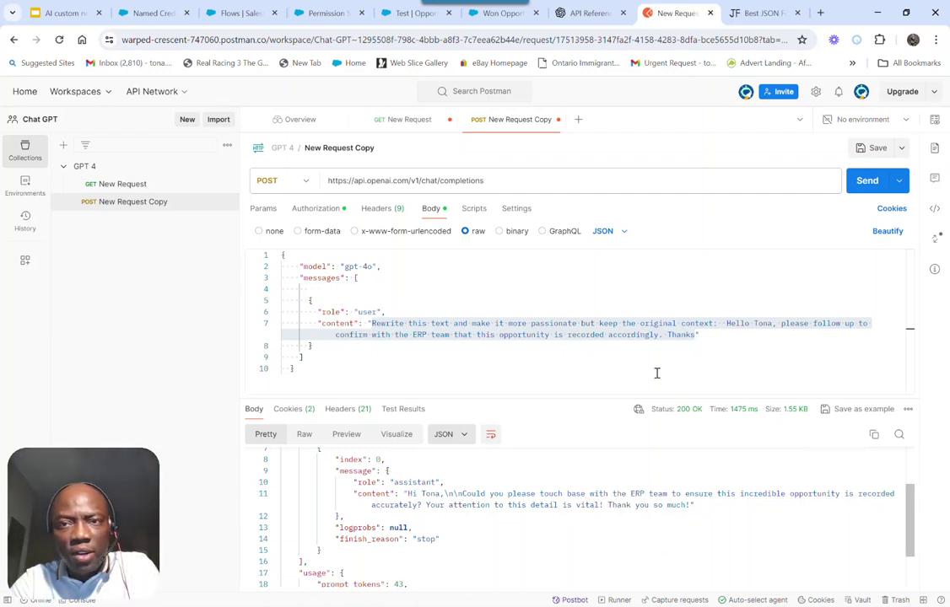
scroll(462, 523, down, 2)
scroll(461, 523, up, 4)
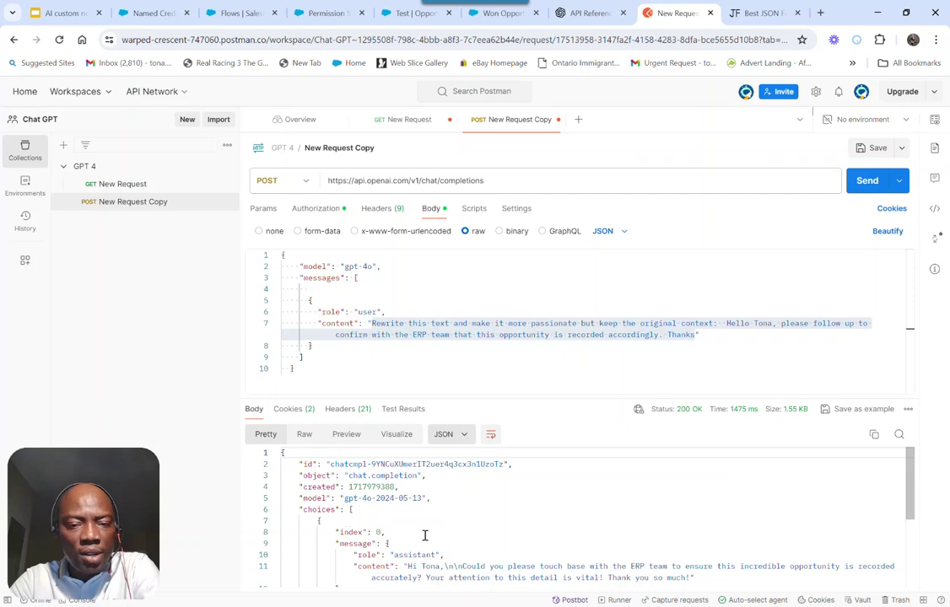
scroll(425, 536, down, 2)
drag(408, 523, 692, 534)
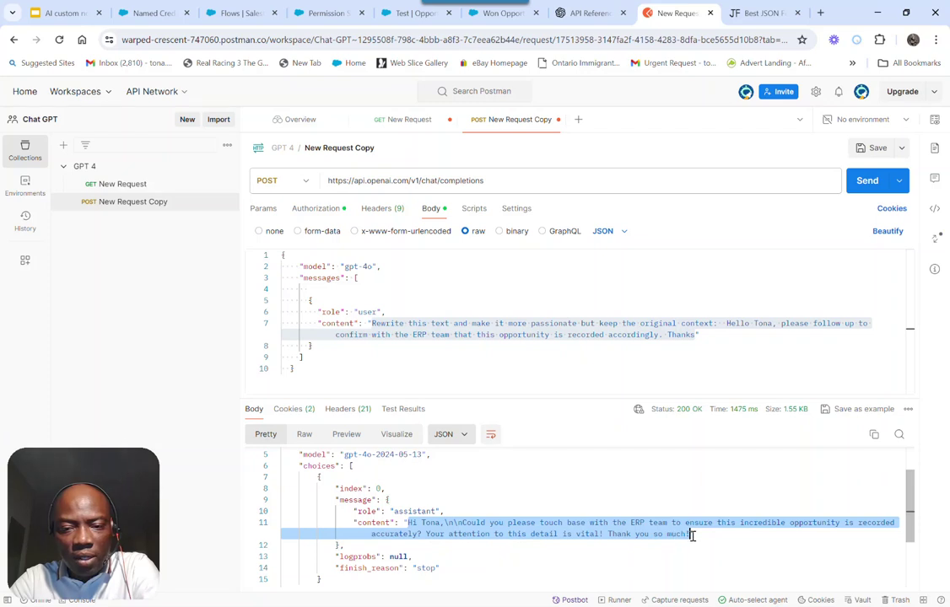